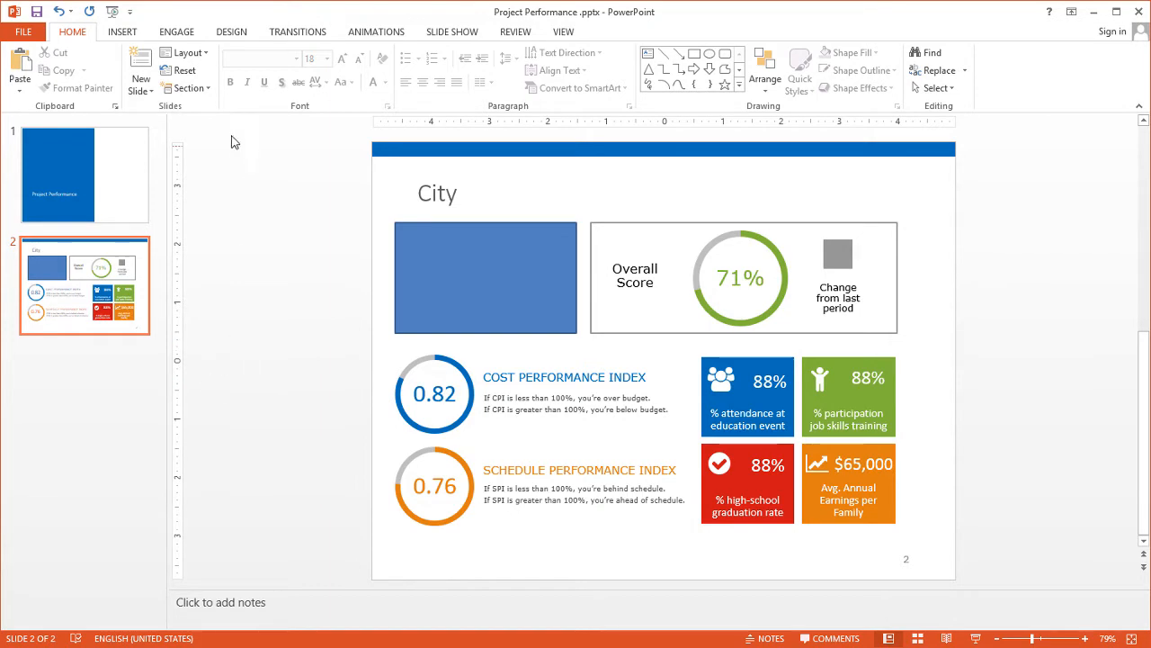
Add an Excel SlideMerge automation that uses Sheet1 of Performance Data.xlsx as its data source.
left_click(177, 32)
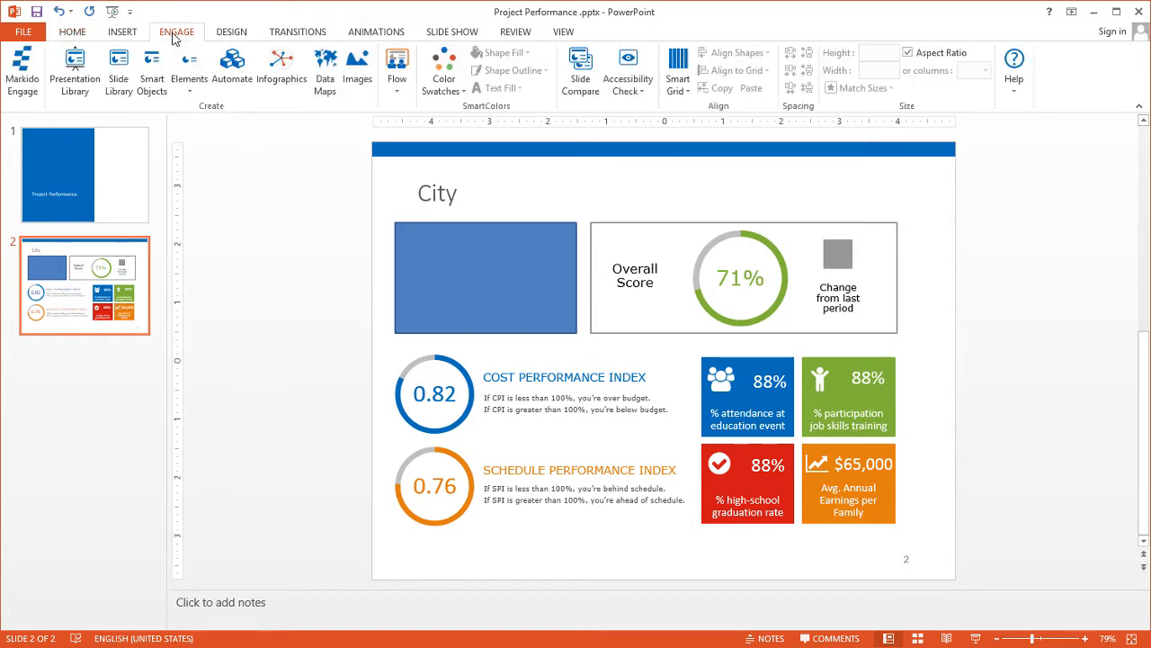
left_click(230, 61)
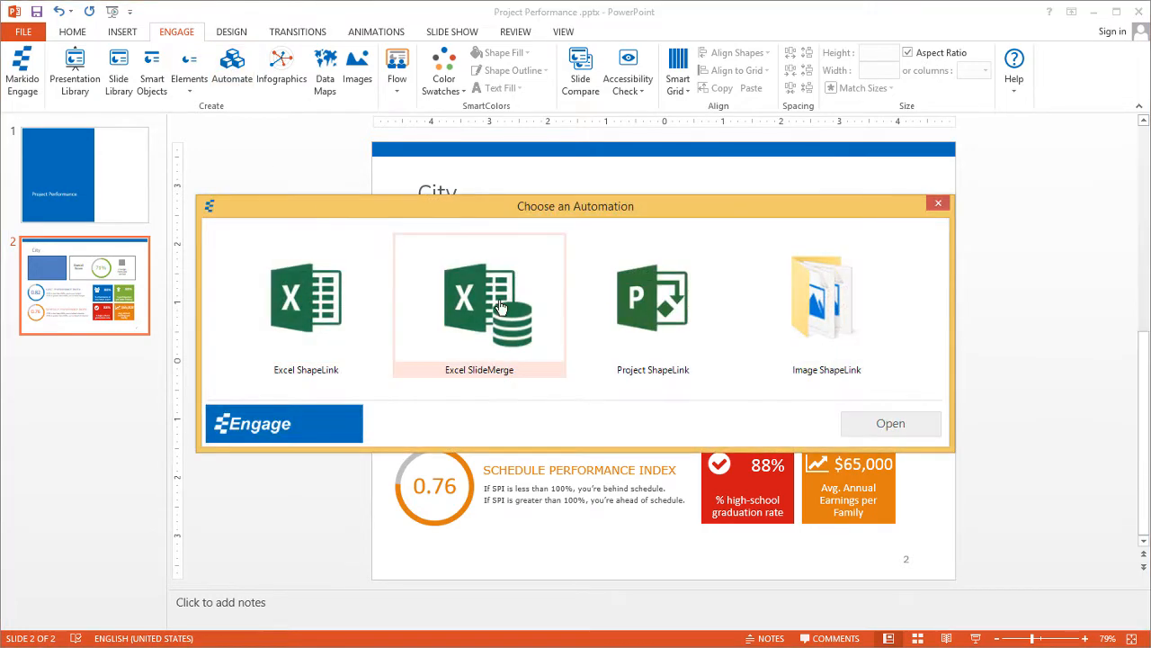
double_click(495, 302)
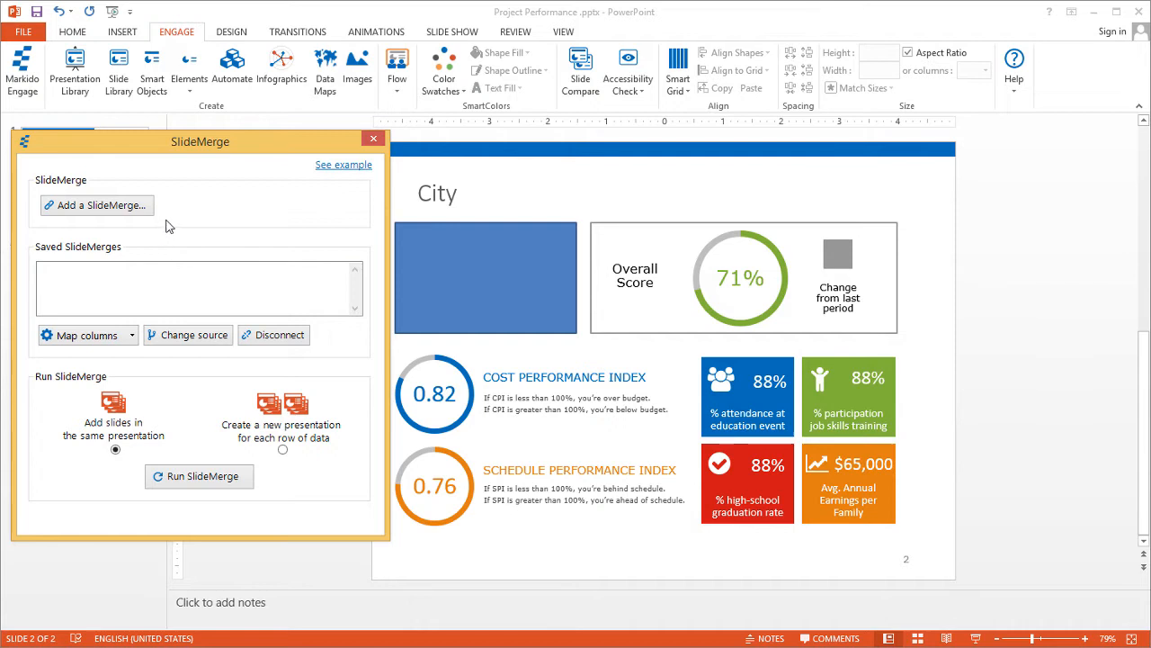
left_click(101, 206)
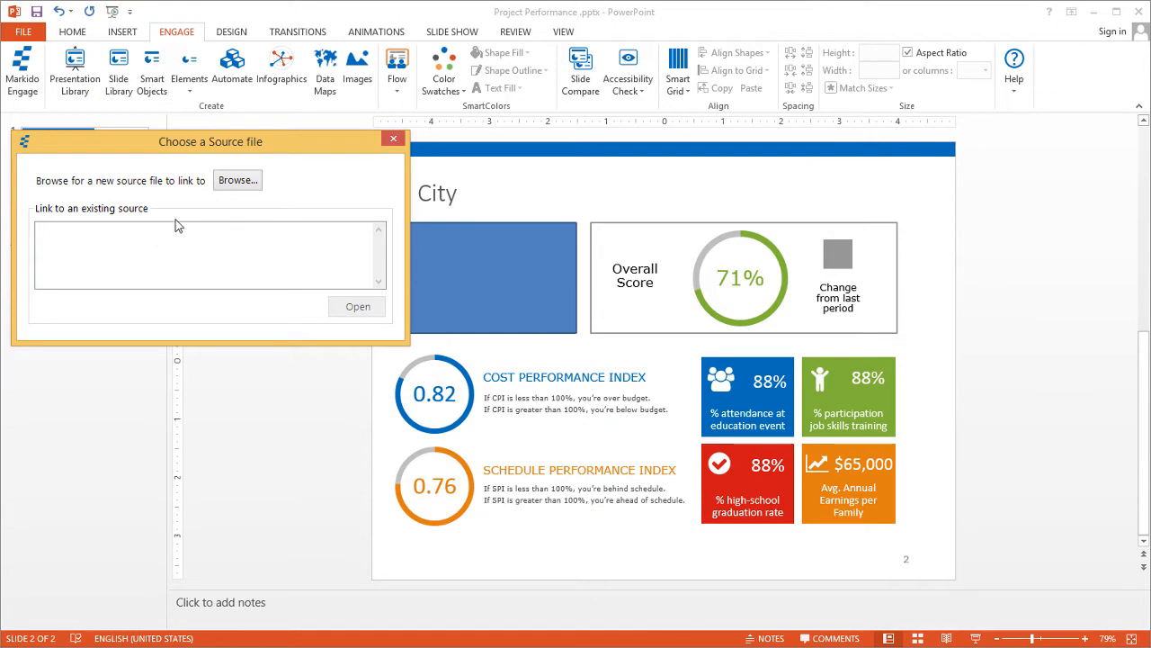
left_click(237, 182)
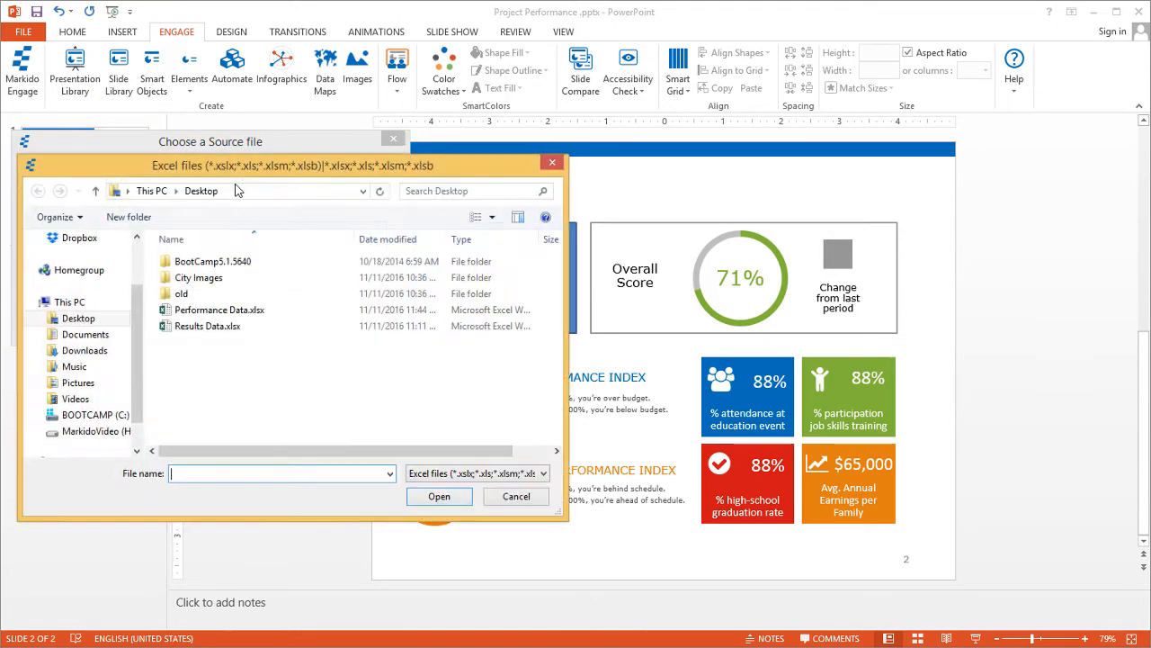
left_click(210, 314)
double_click(210, 315)
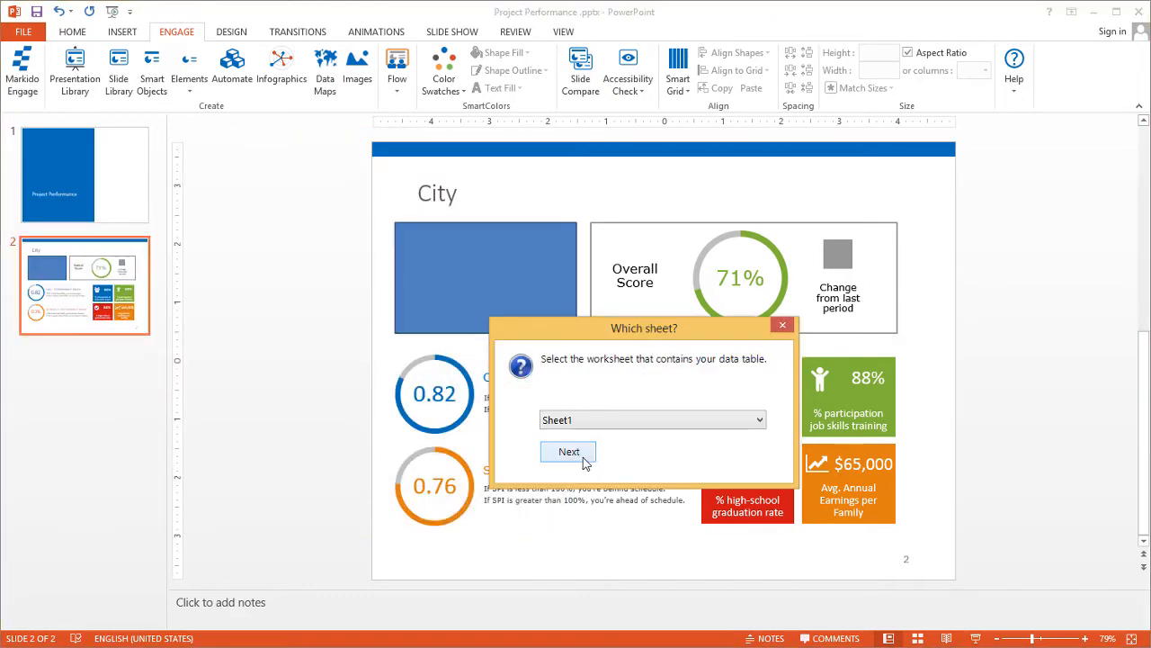
left_click(569, 452)
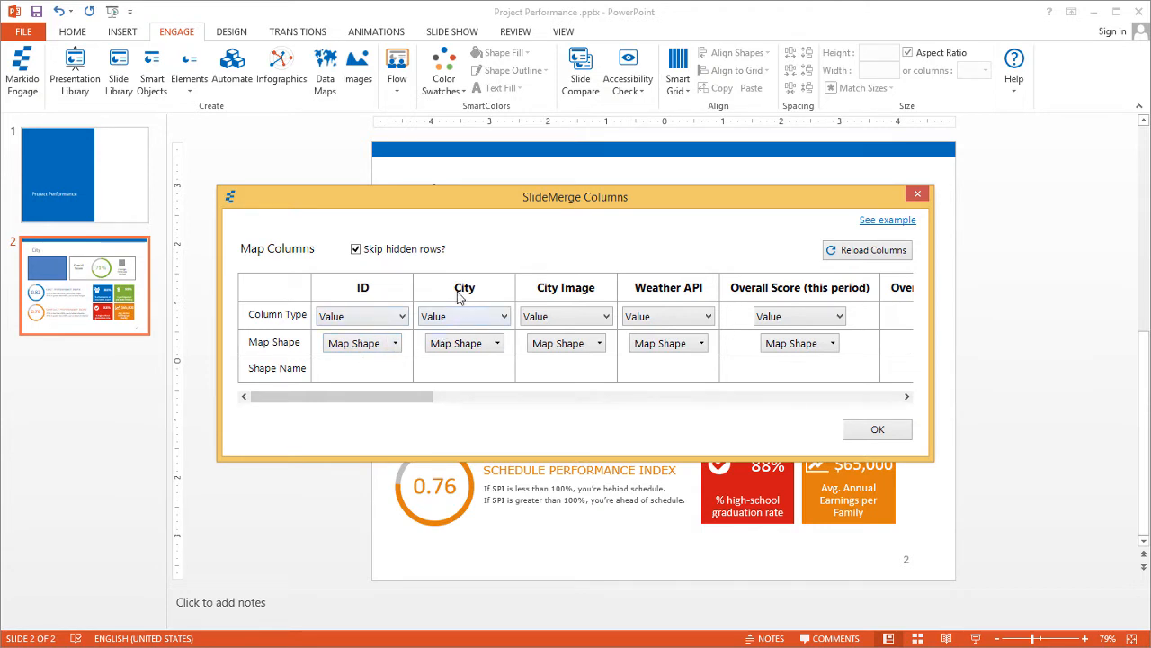
Map the City column to the City title on slide 2.
left_click(452, 344)
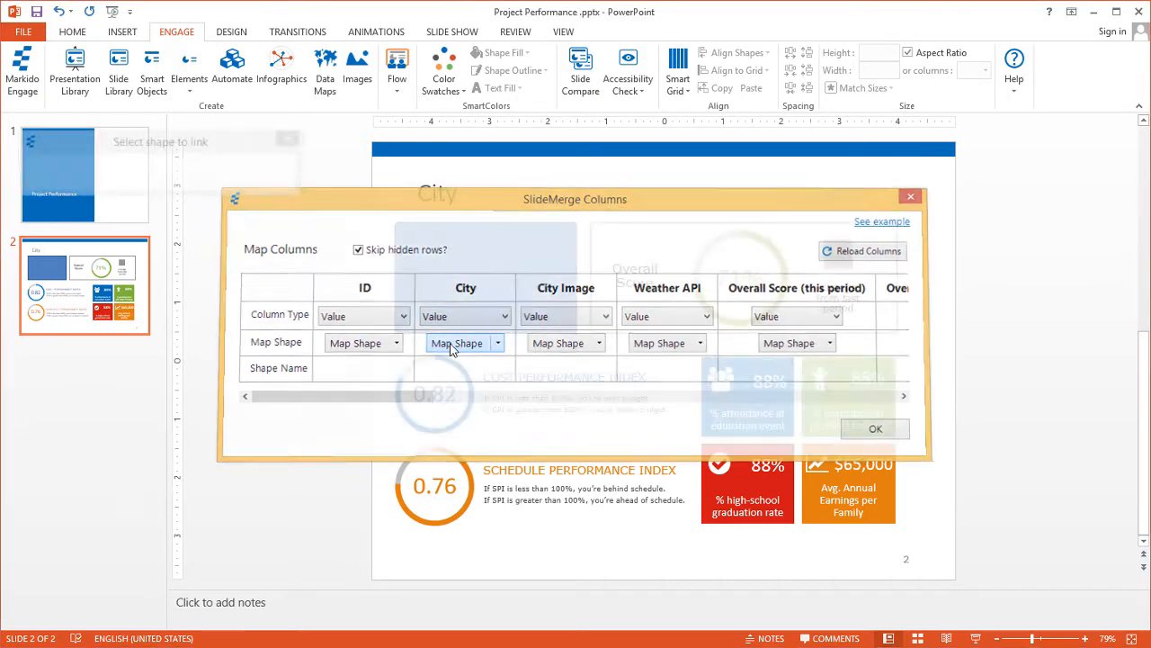
left_click(432, 192)
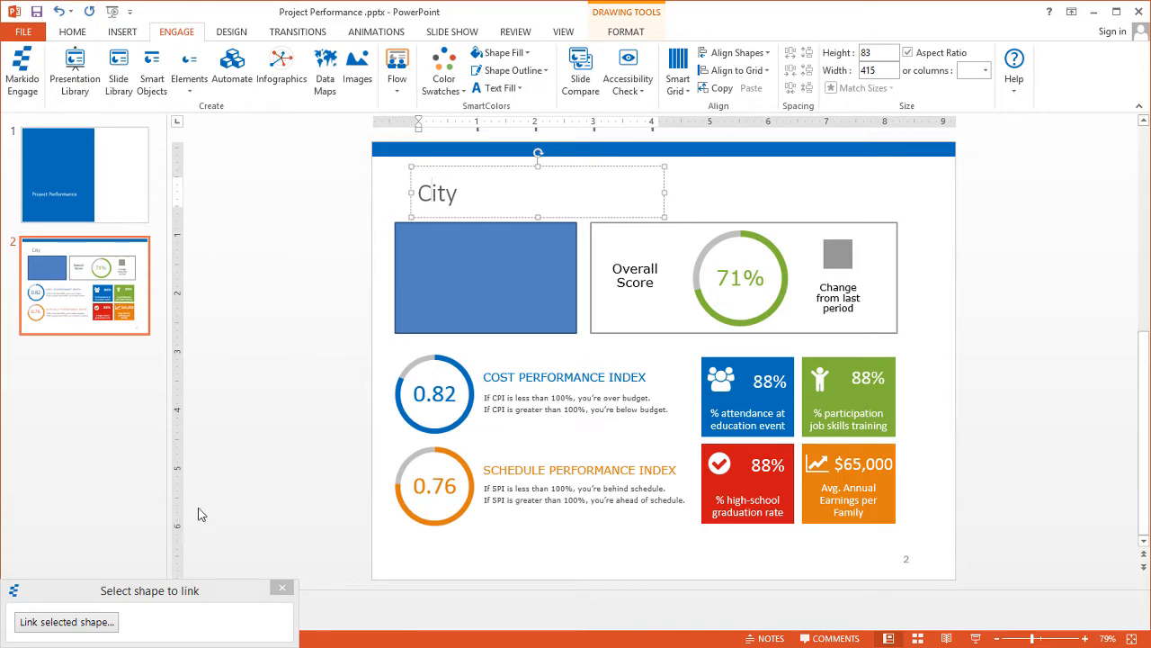
left_click(66, 621)
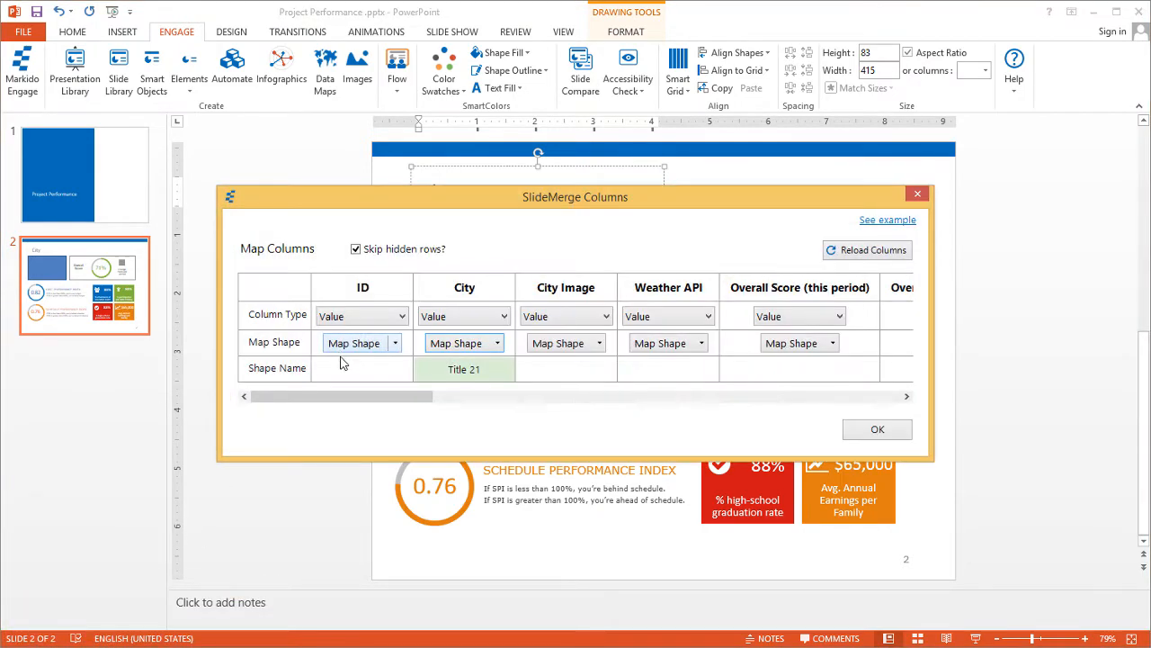
Set the City Image column type to Image with Same Size positioning and map it to the blue rectangle.
left_click(608, 323)
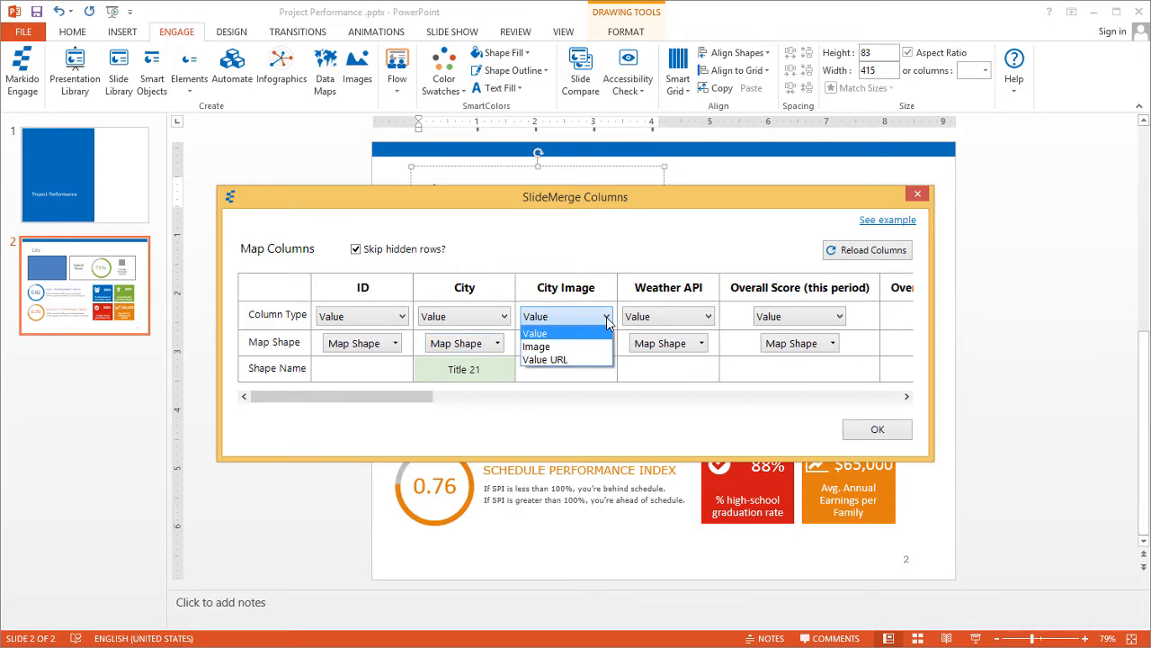
left_click(562, 347)
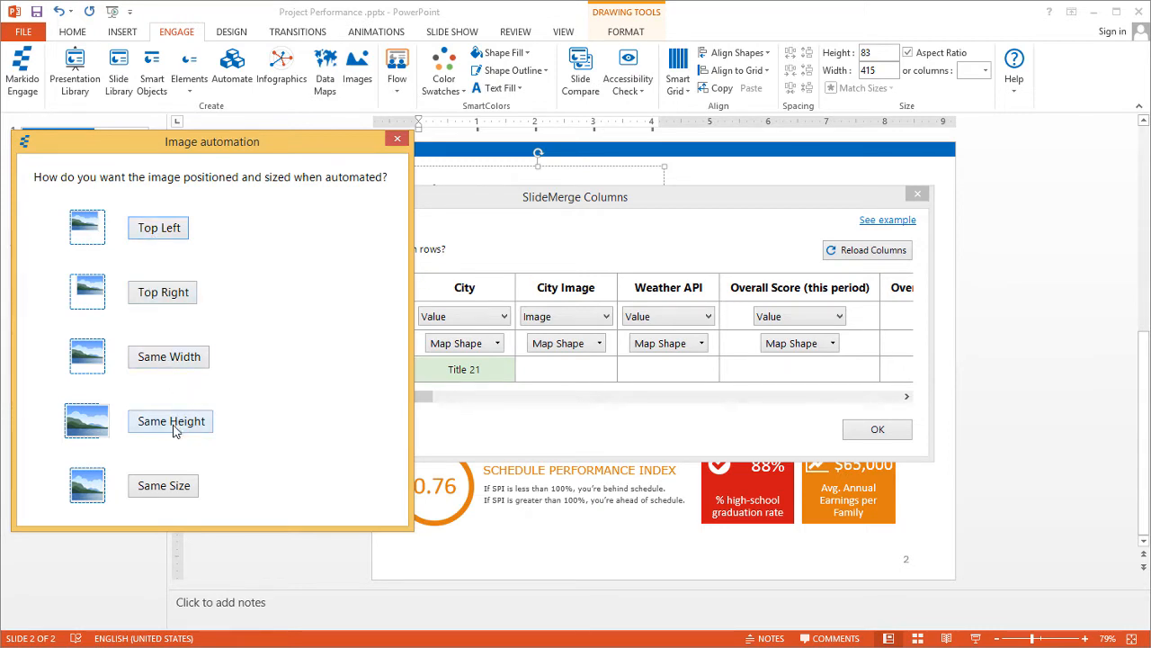
left_click(163, 487)
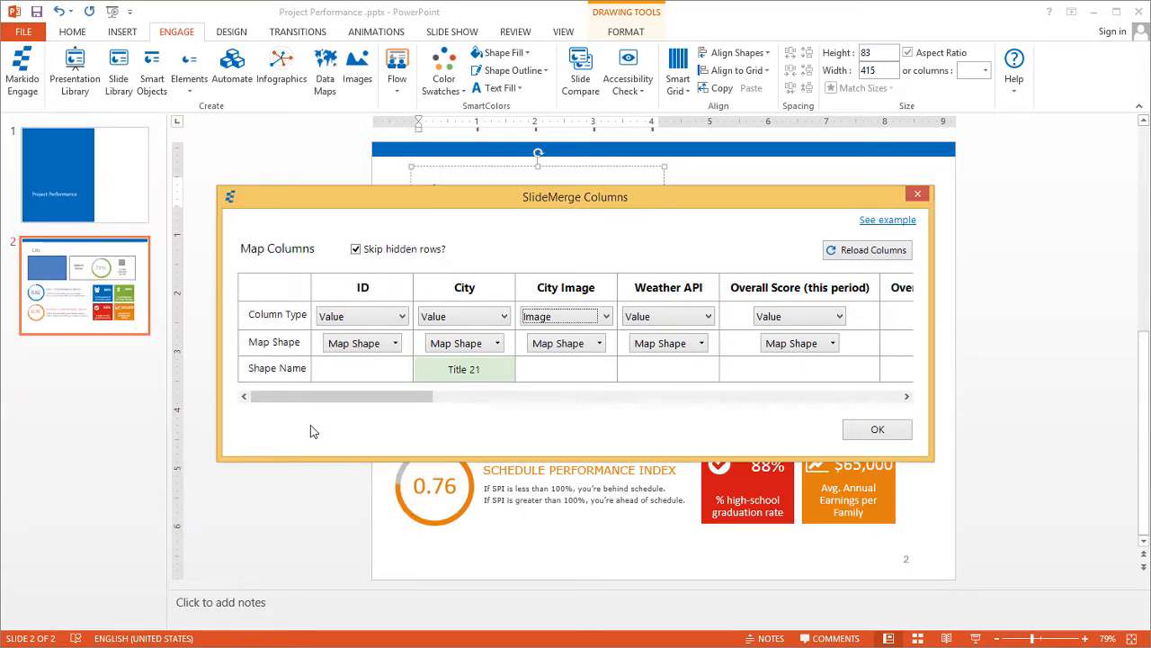
left_click(557, 351)
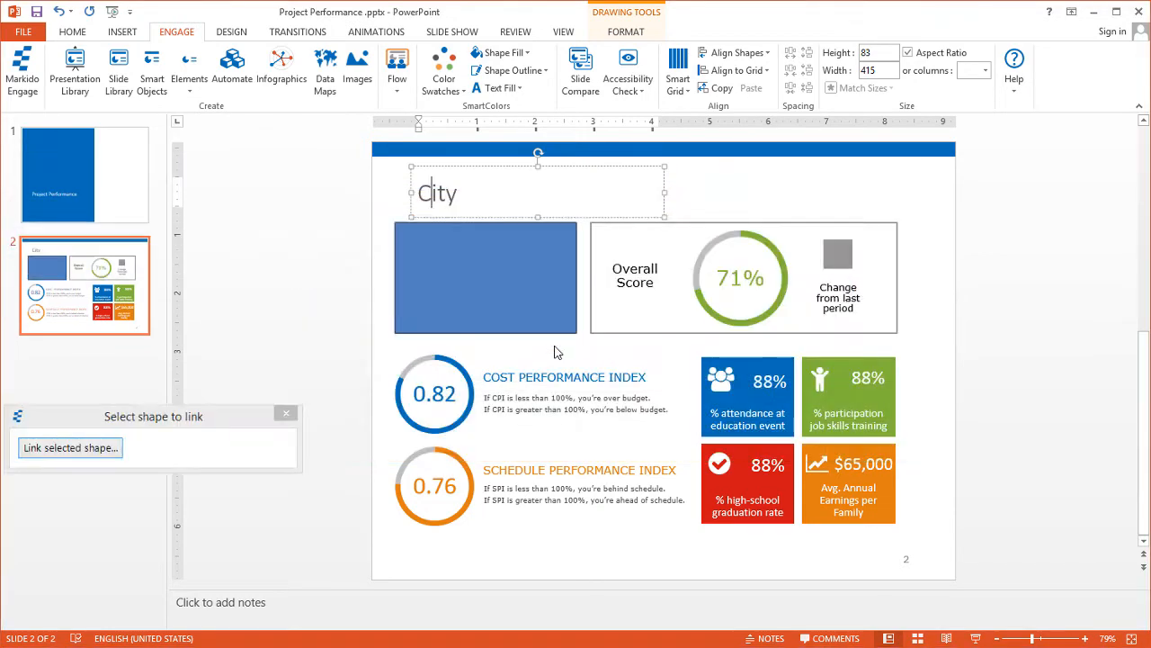
left_click(500, 278)
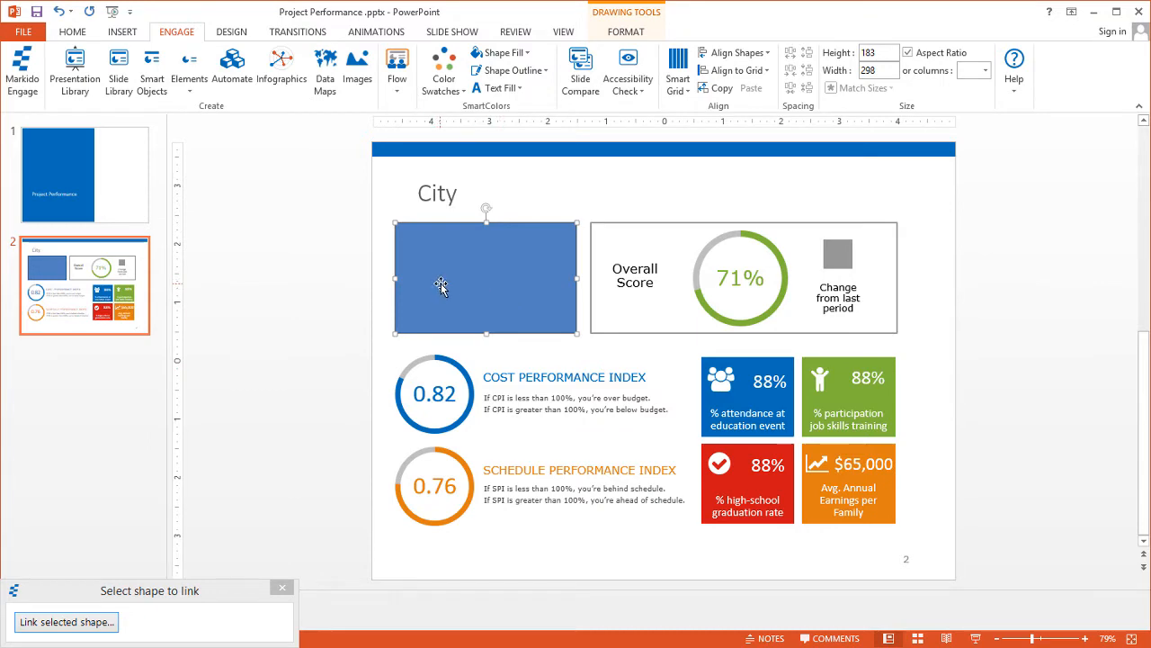
left_click(96, 622)
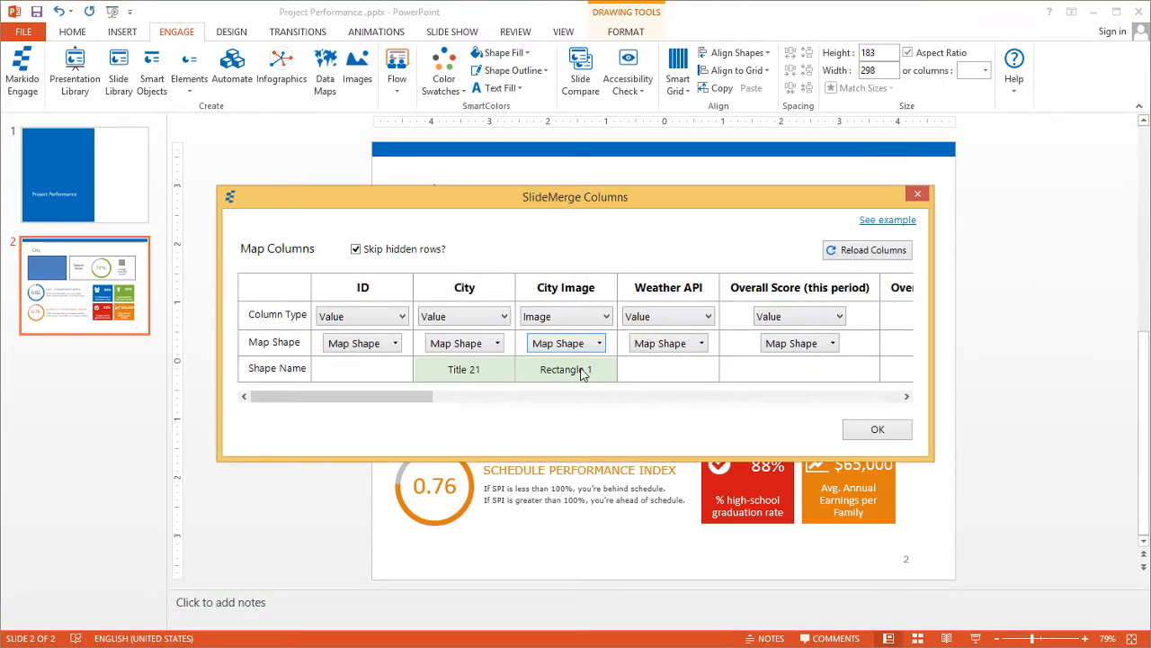
Set the Weather API column type to Value URL.
left_click_drag(416, 402, 457, 398)
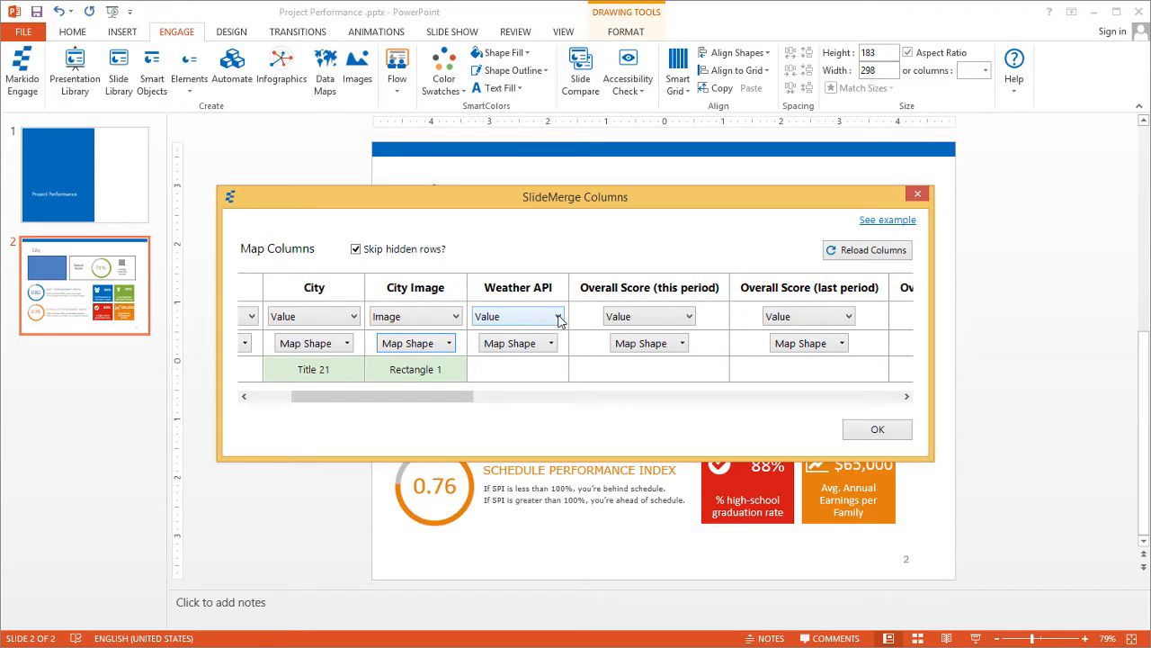
left_click(558, 319)
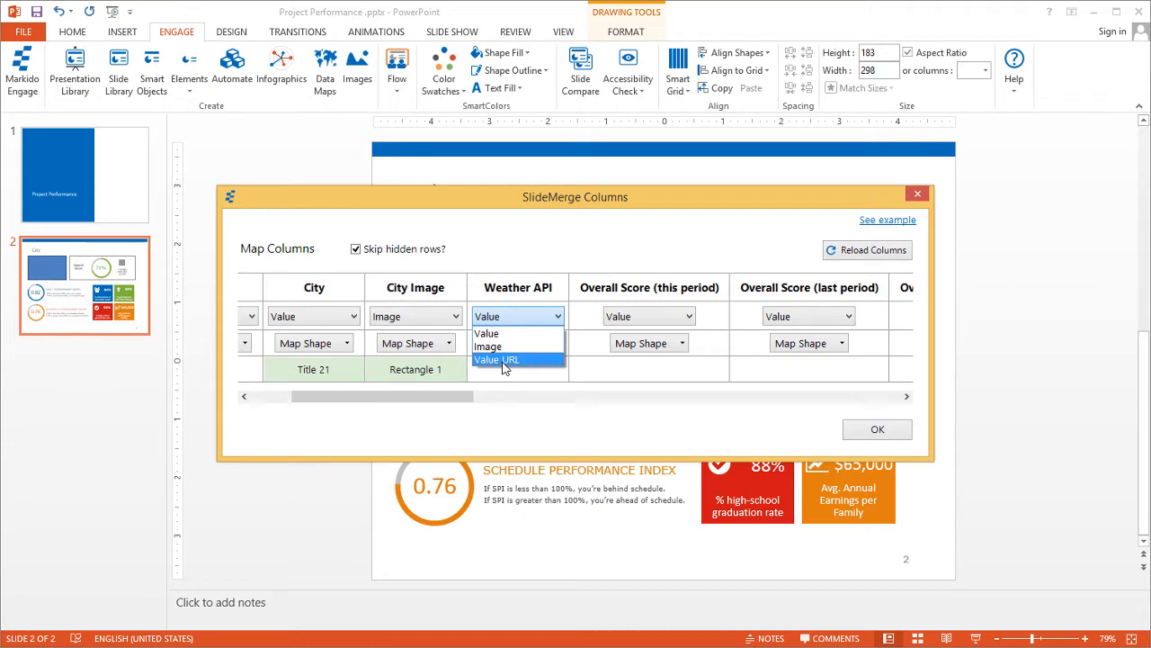
left_click(504, 361)
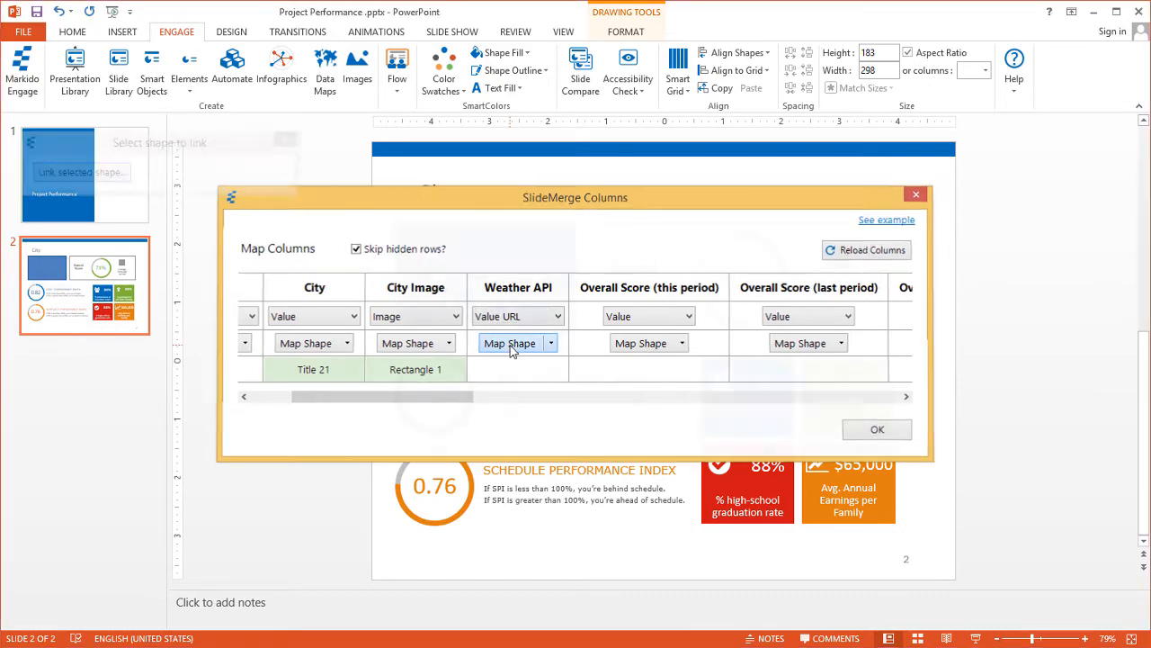
Add a right-aligned text box reading "weather" above the overall score box, level with the City title, and map the Weather API column to it.
left_click(511, 344)
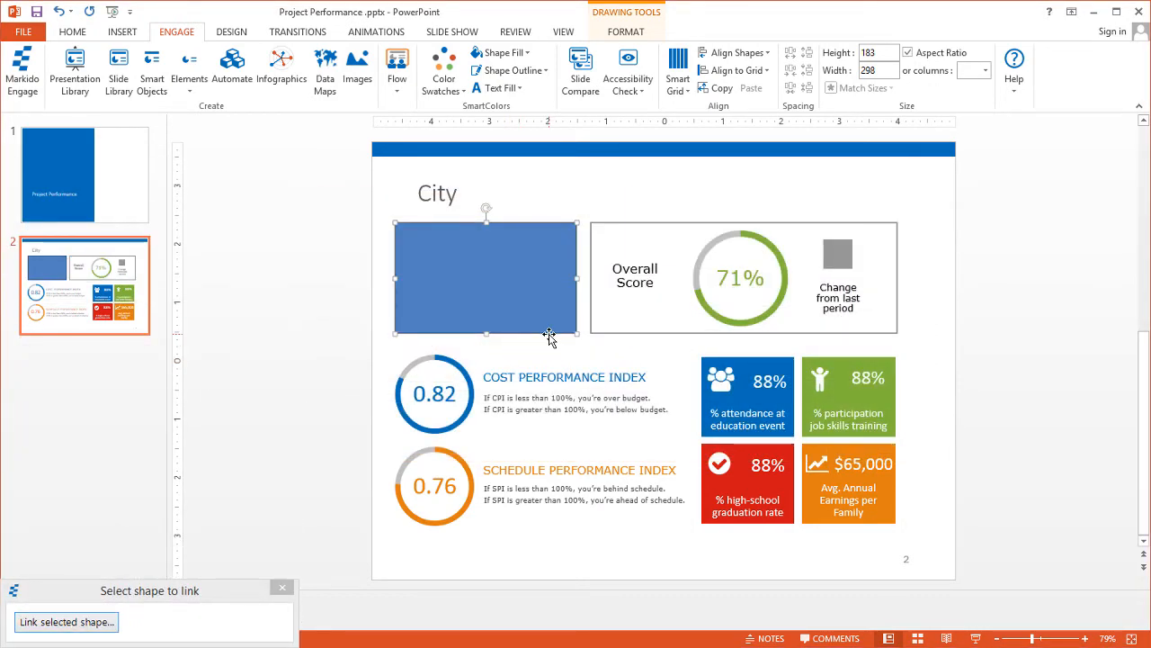
left_click(123, 34)
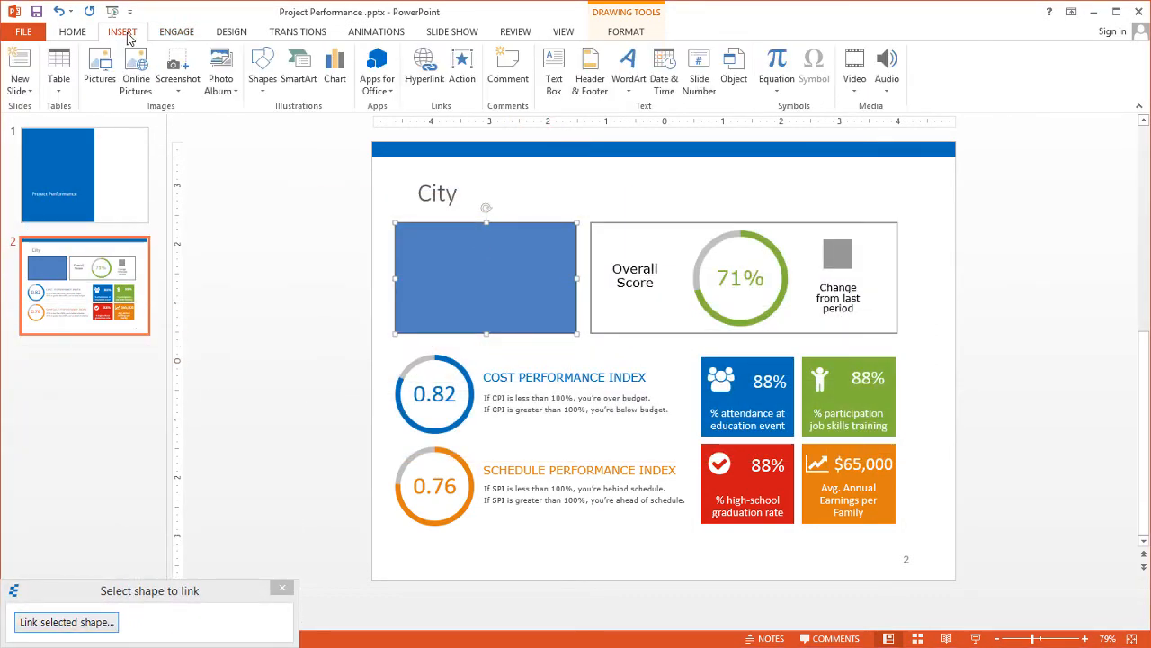
left_click(754, 196)
type("we")
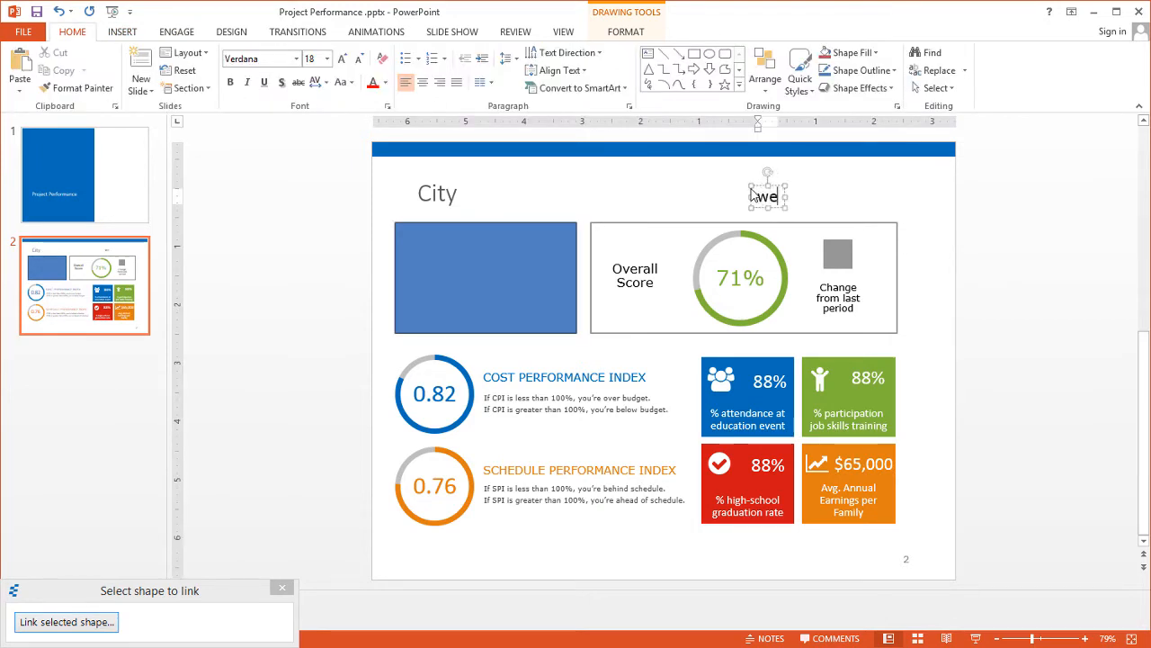
type("ather")
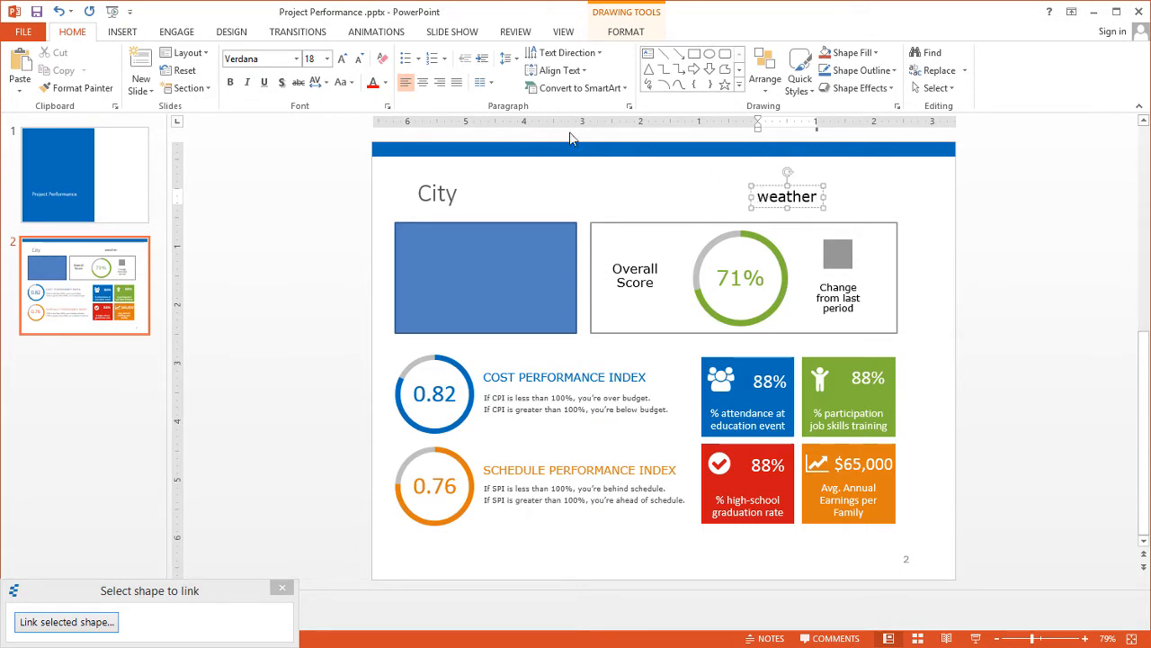
left_click(439, 82)
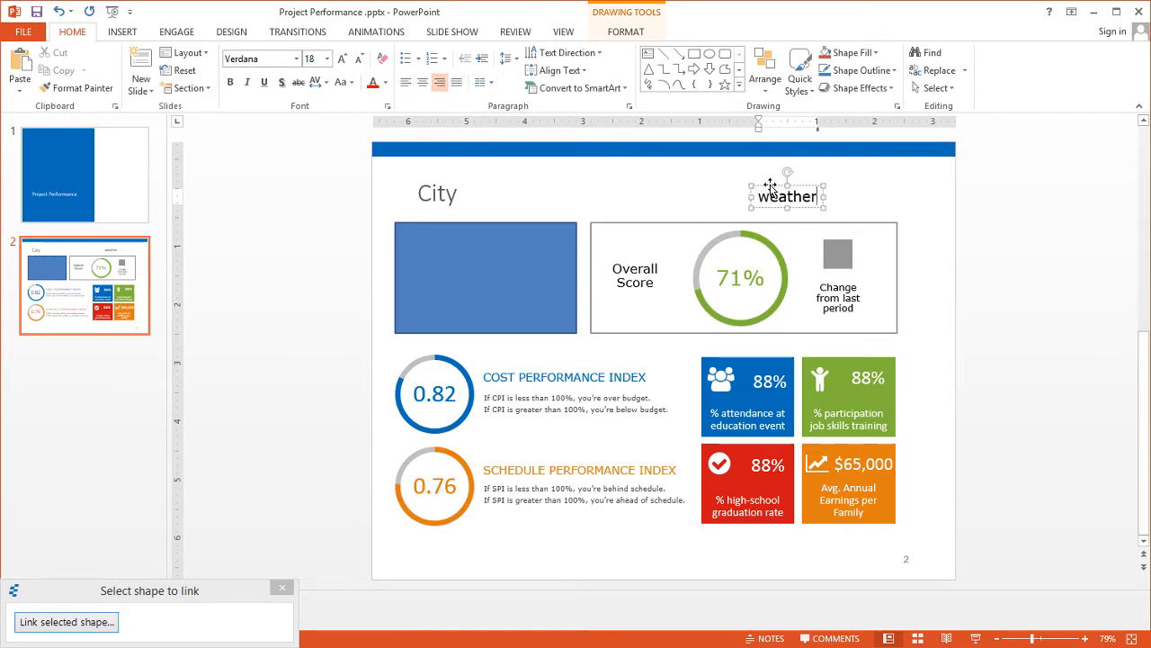
left_click_drag(773, 185, 845, 184)
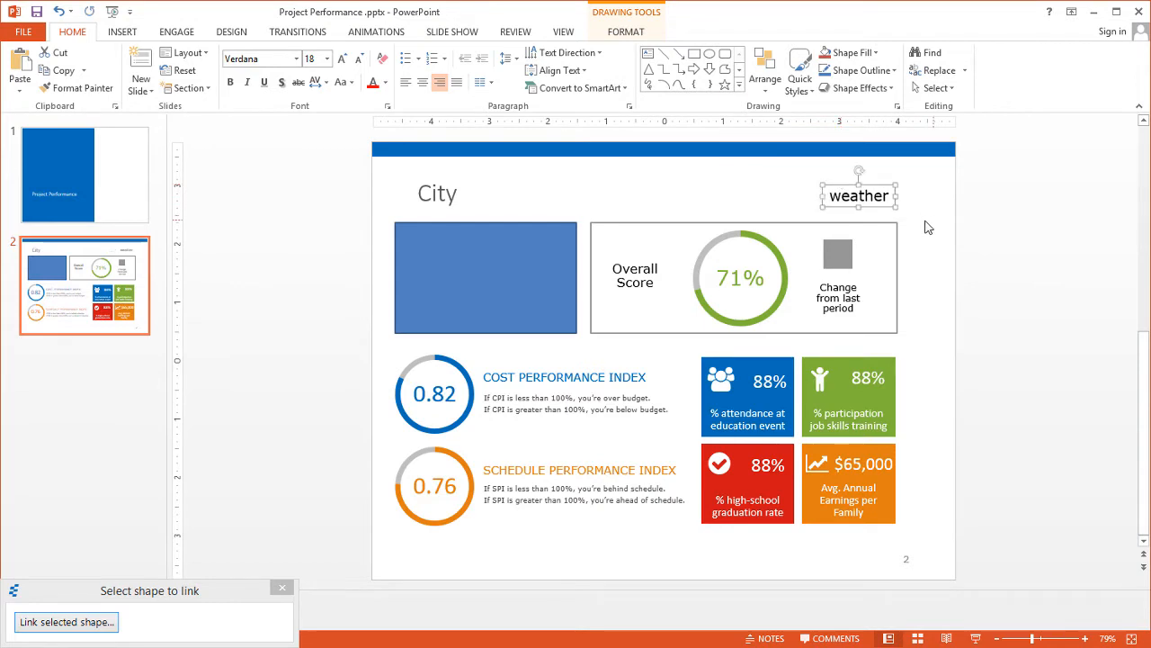
left_click(56, 622)
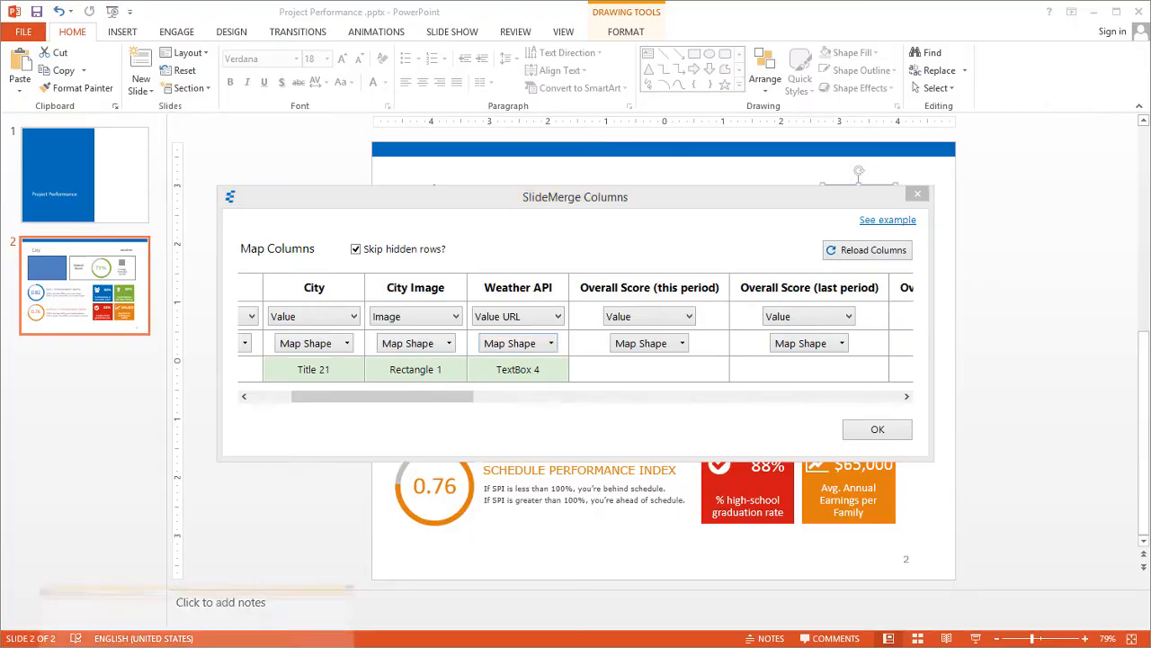
Switch to the browser and look up the weather for Paris and Toronto on the Weather API page.
left_click(211, 645)
left_click(241, 165)
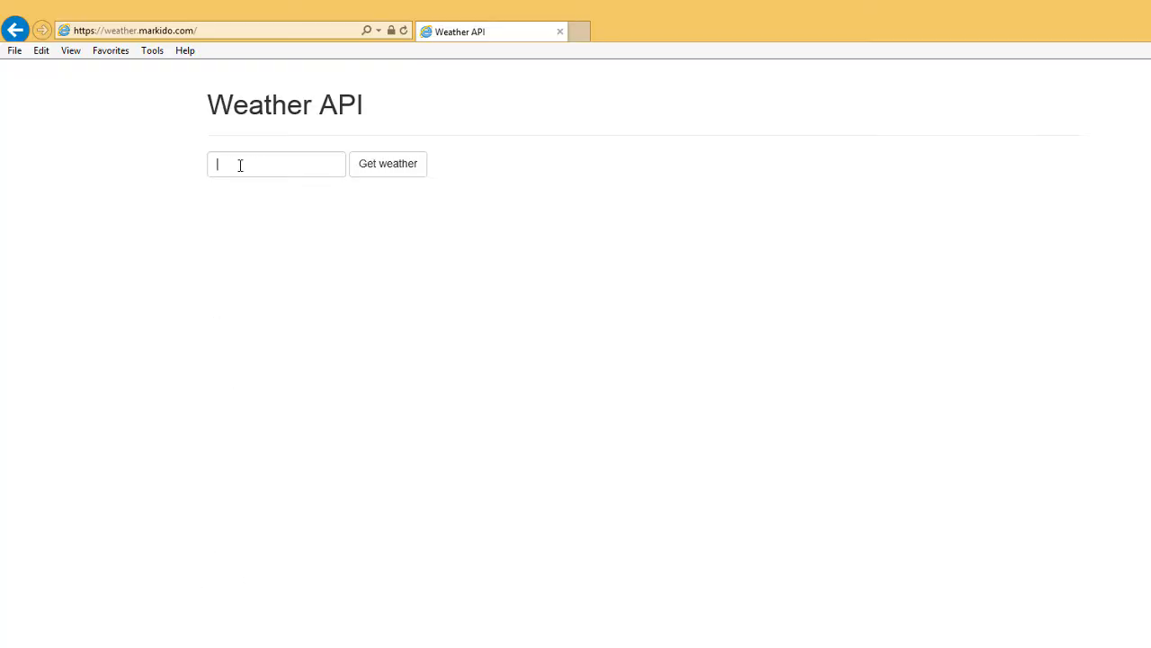
type("P")
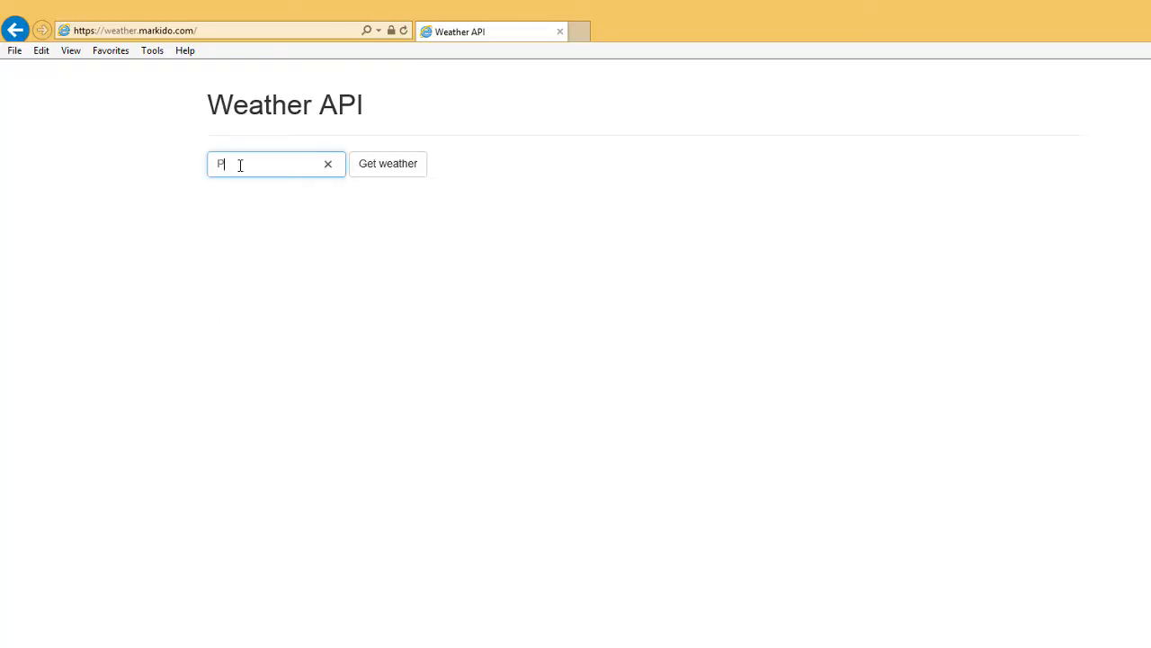
type("aris")
left_click(373, 176)
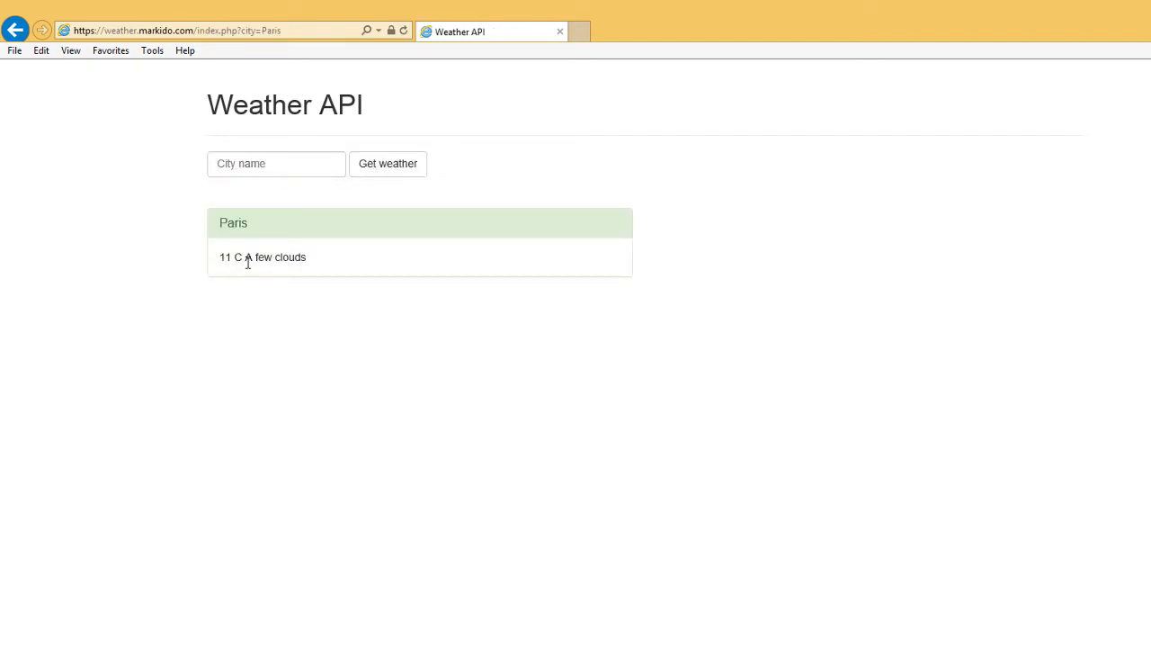
left_click(272, 162)
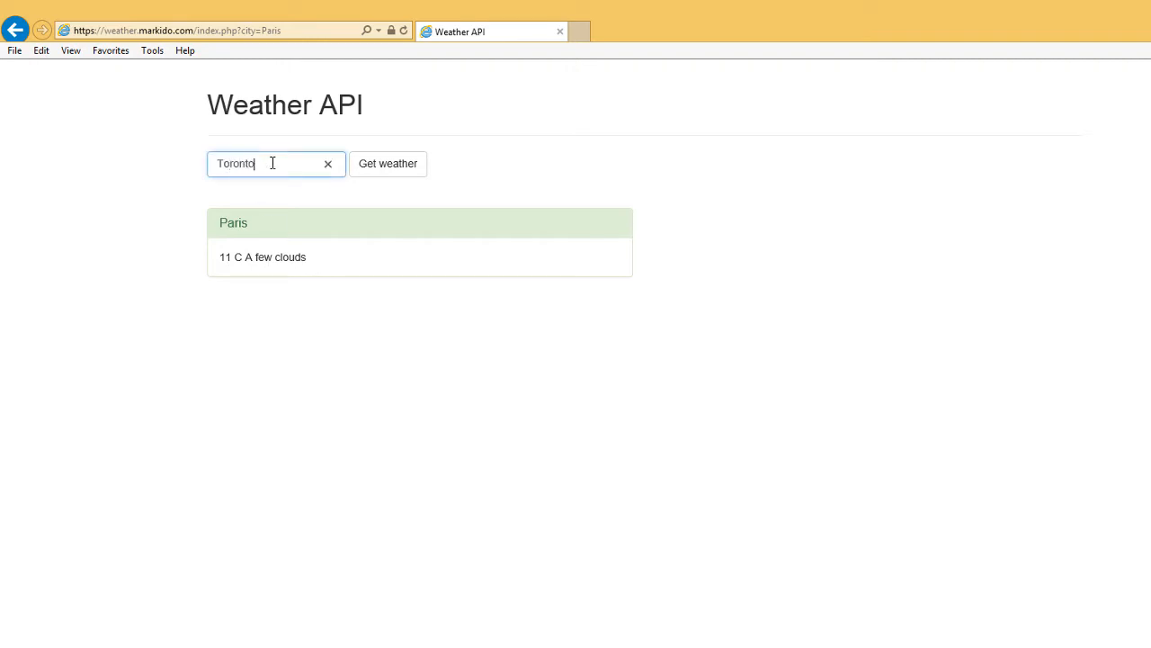
left_click(372, 167)
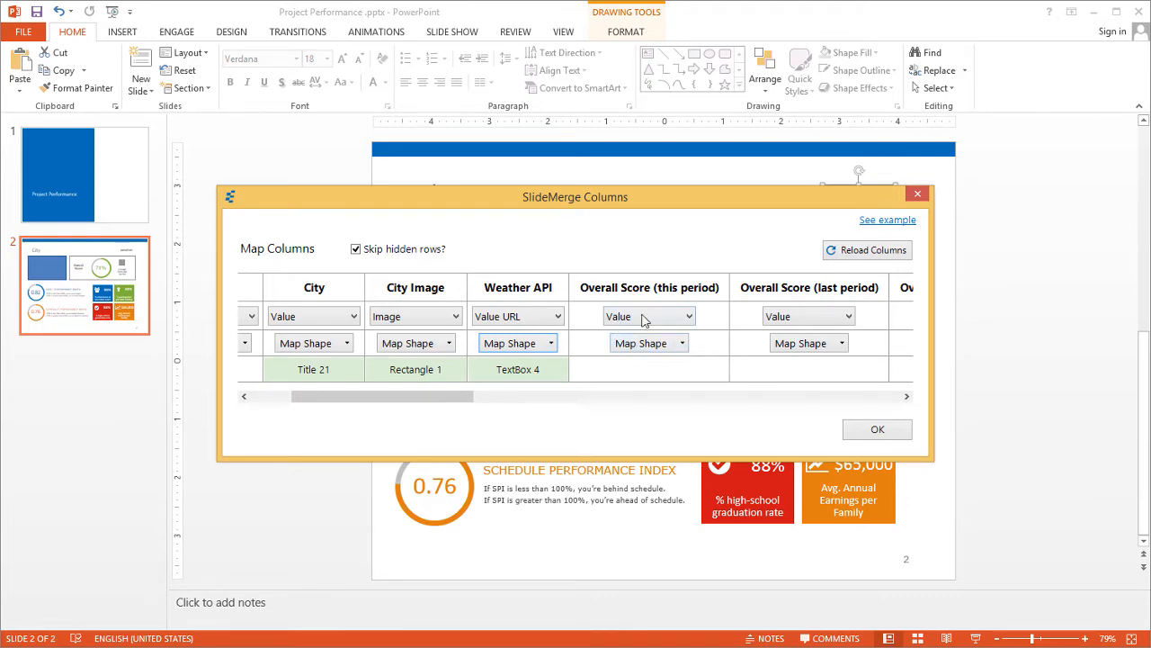
Map the Overall Score (this period) column to the green ring chart in the Overall Score box.
left_click_drag(635, 200, 594, 291)
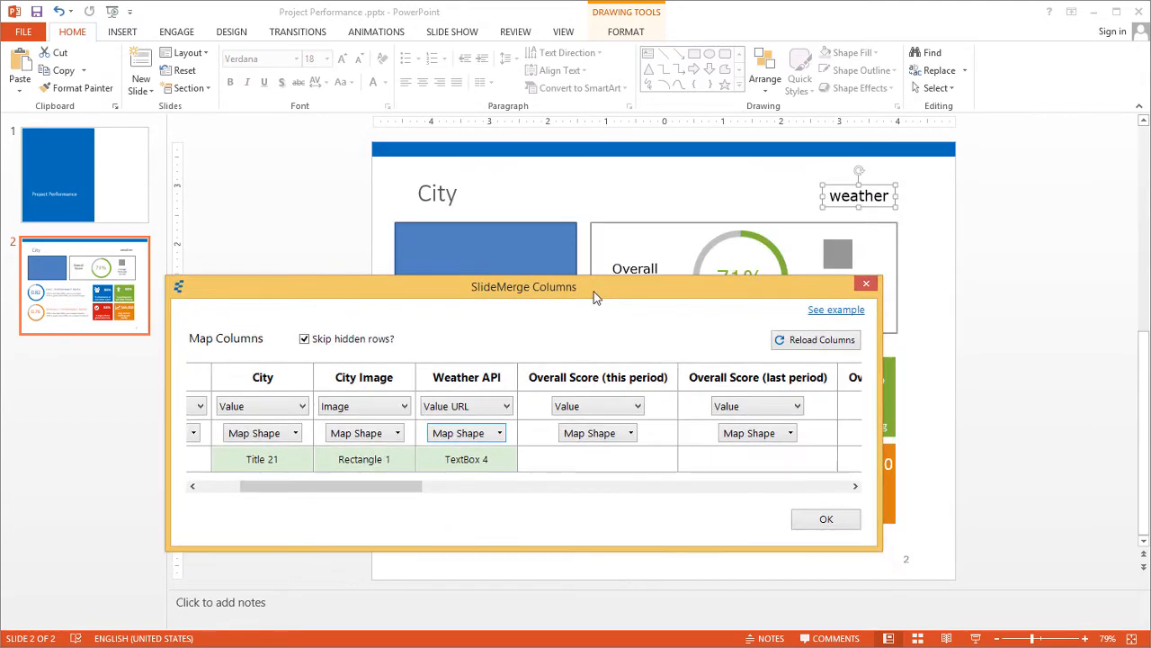
left_click_drag(378, 484, 426, 486)
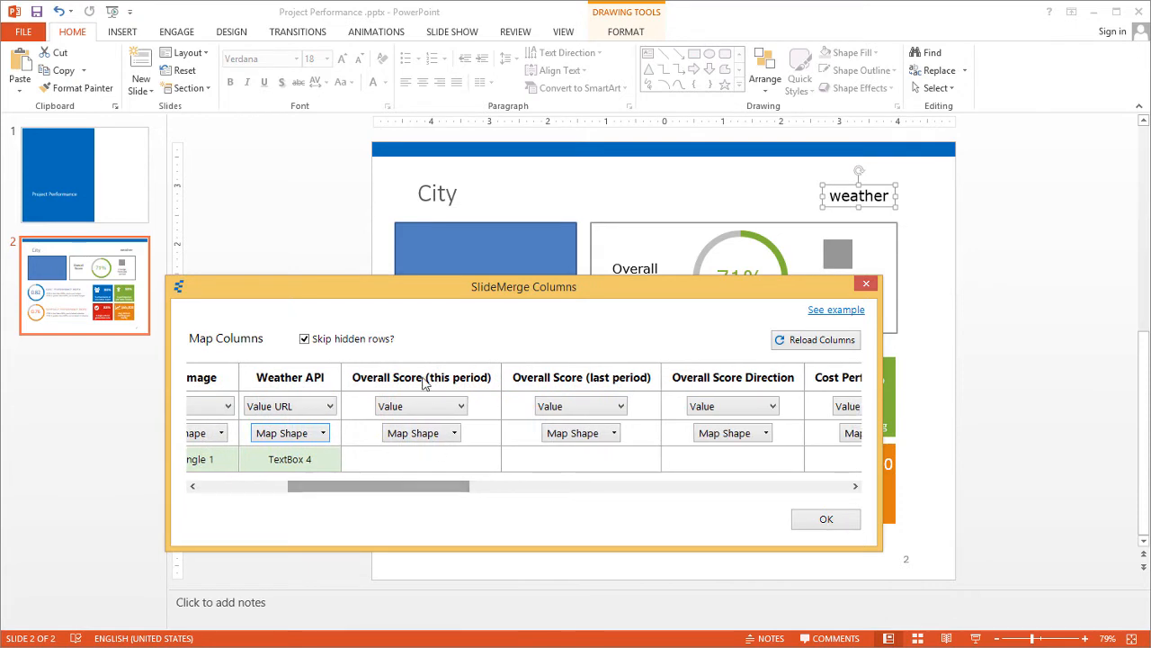
left_click(411, 435)
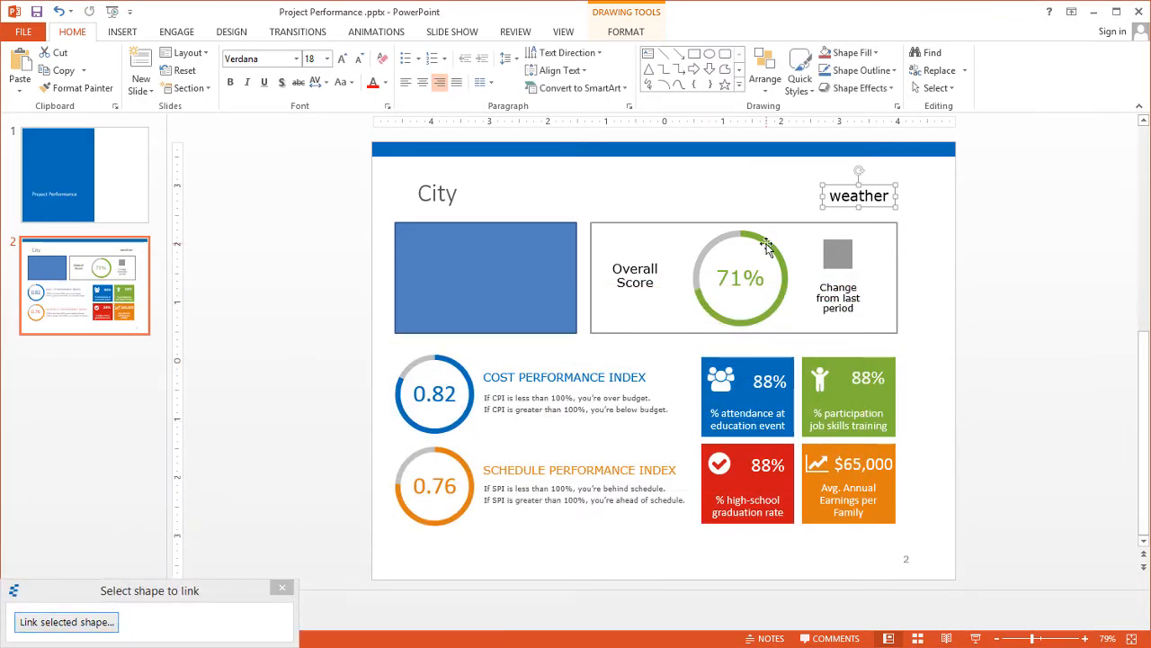
left_click(766, 248)
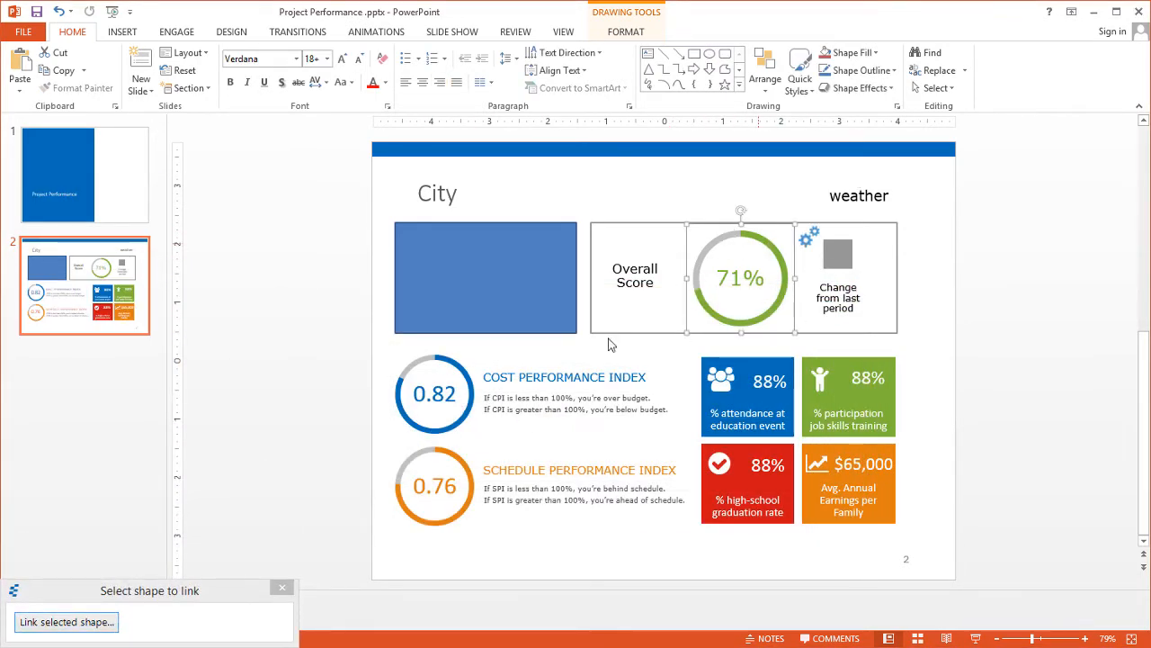
left_click(79, 622)
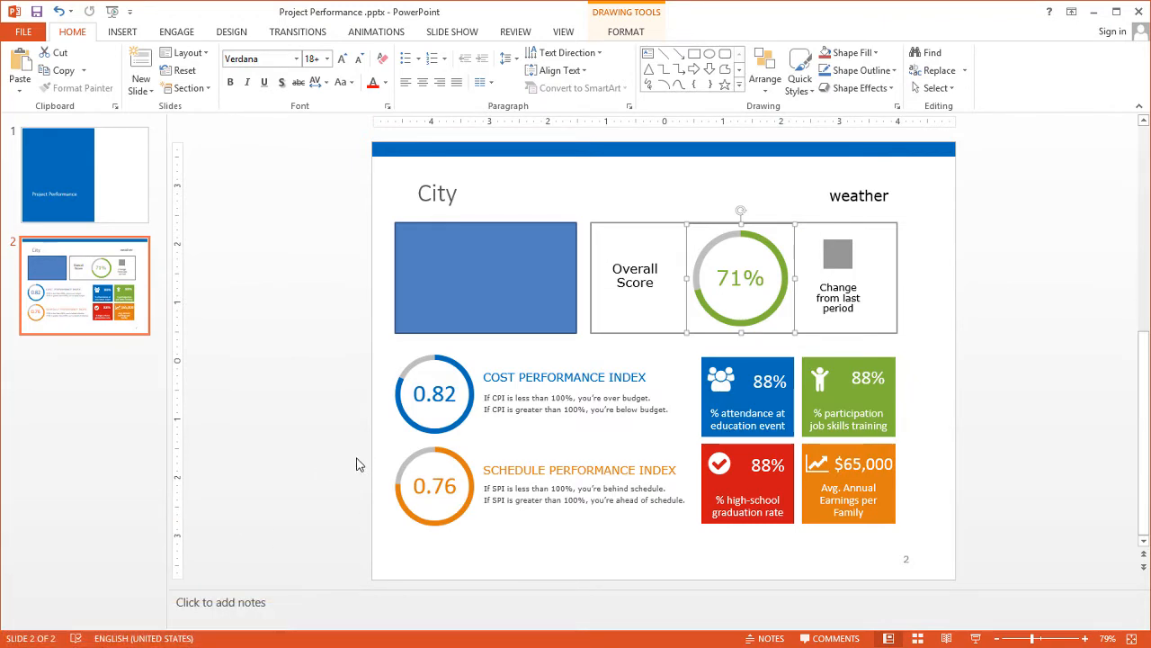
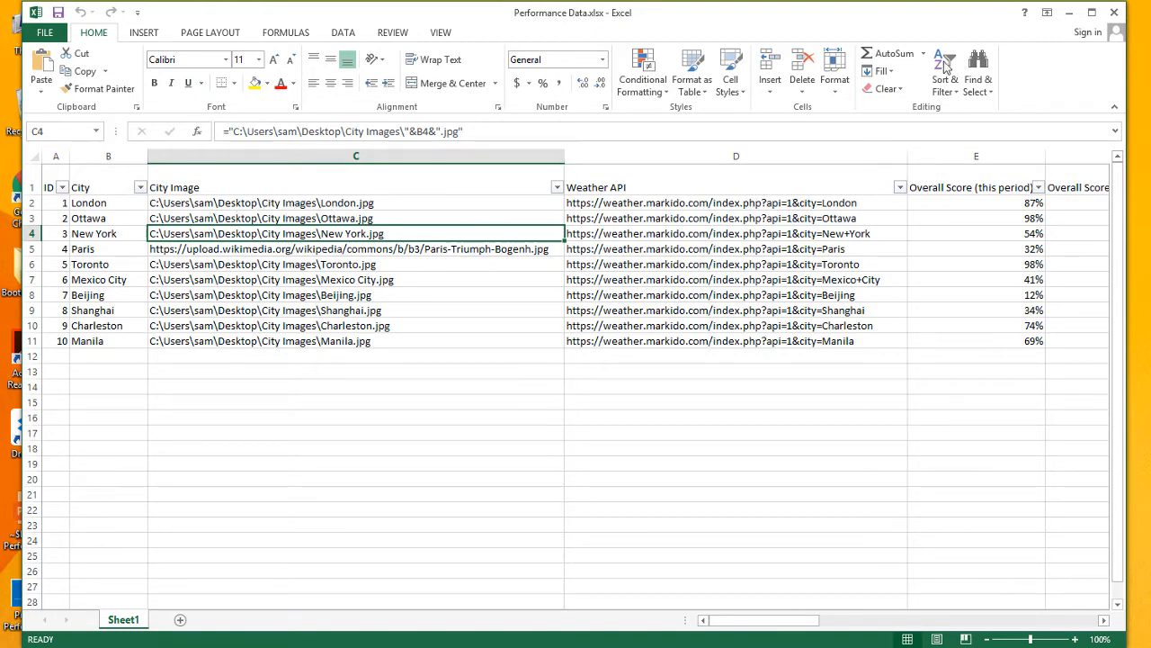
Open the City Images folder on the desktop and look through its pictures down to the direction arrow images.
left_click(1068, 14)
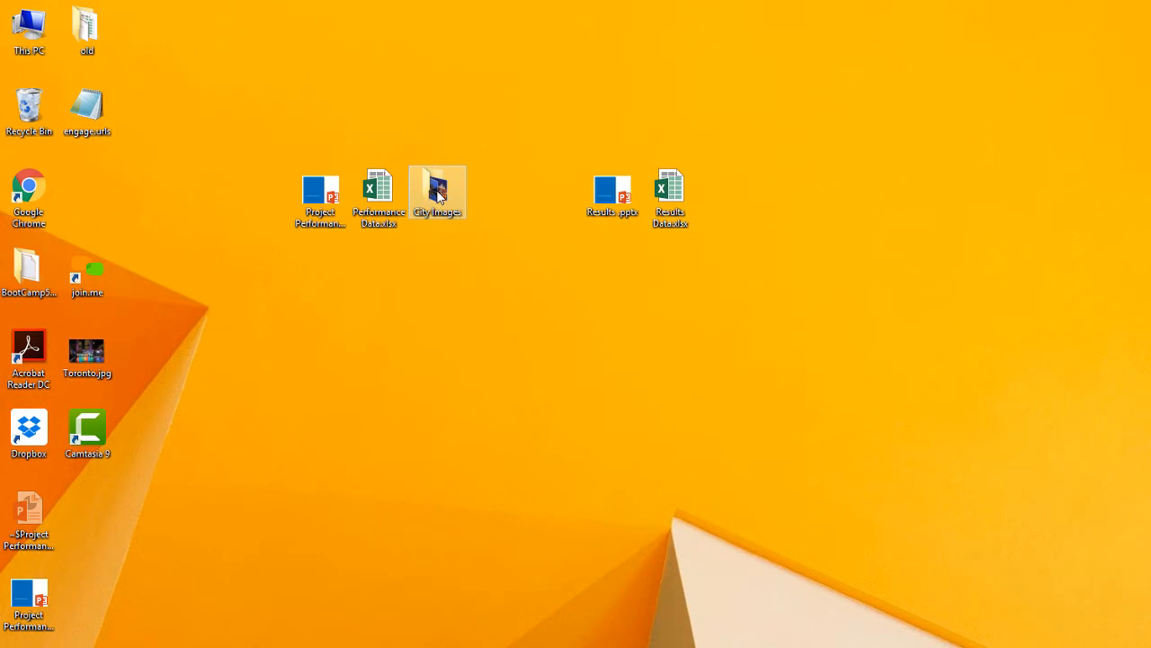
double_click(438, 197)
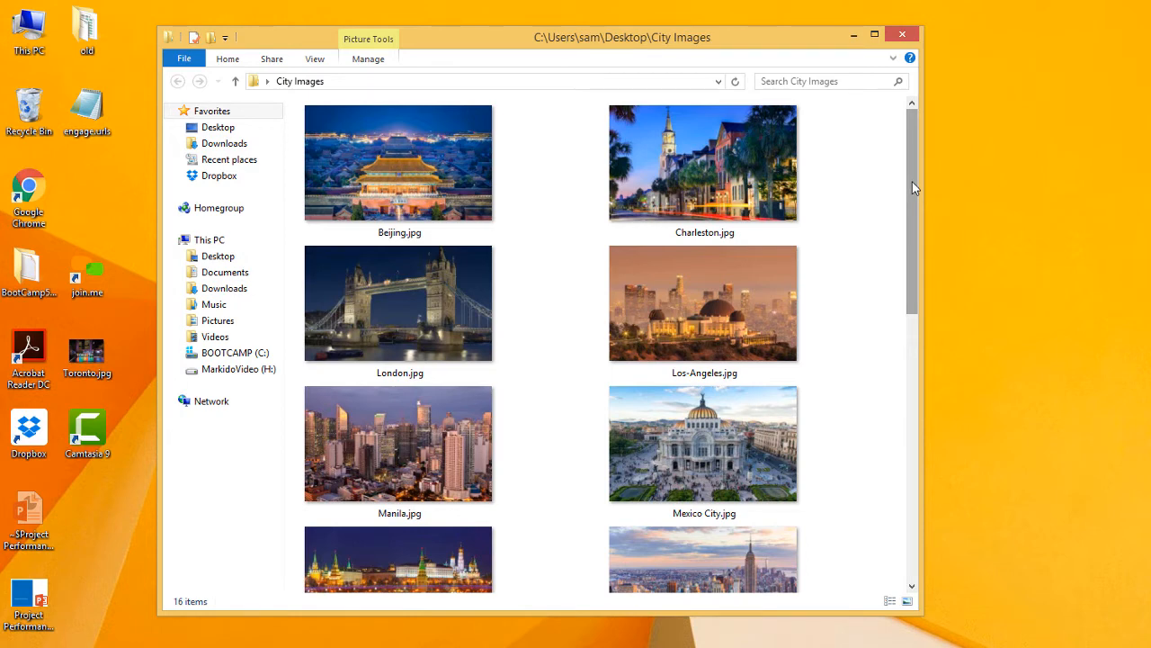
left_click_drag(912, 187, 909, 236)
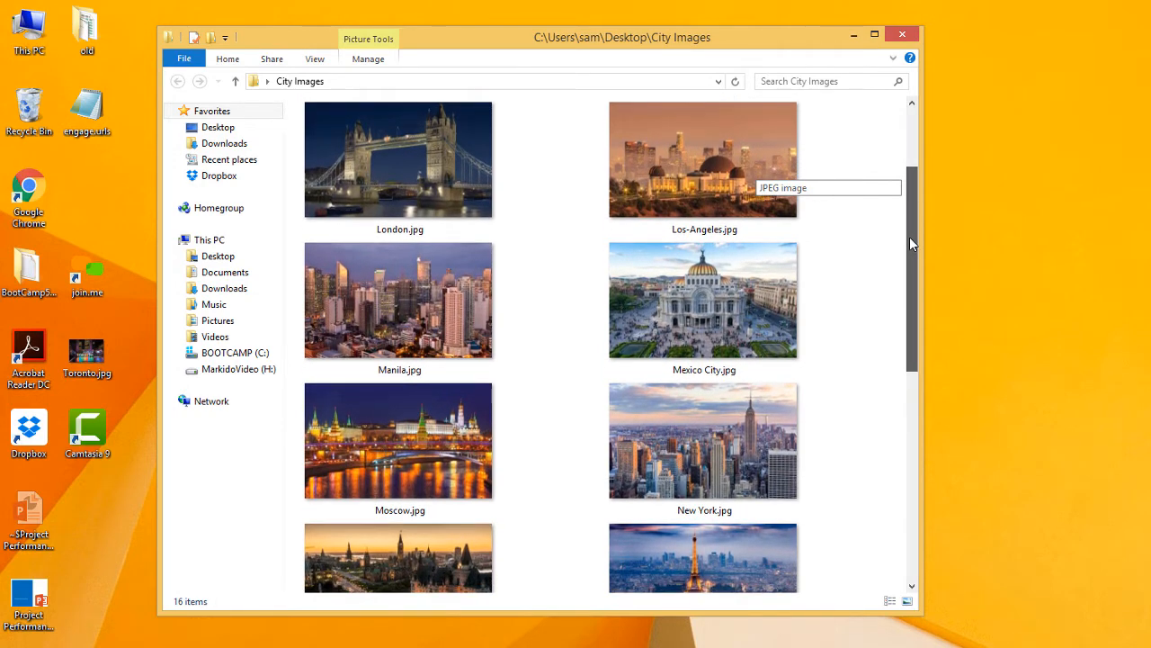
left_click_drag(909, 237, 910, 236)
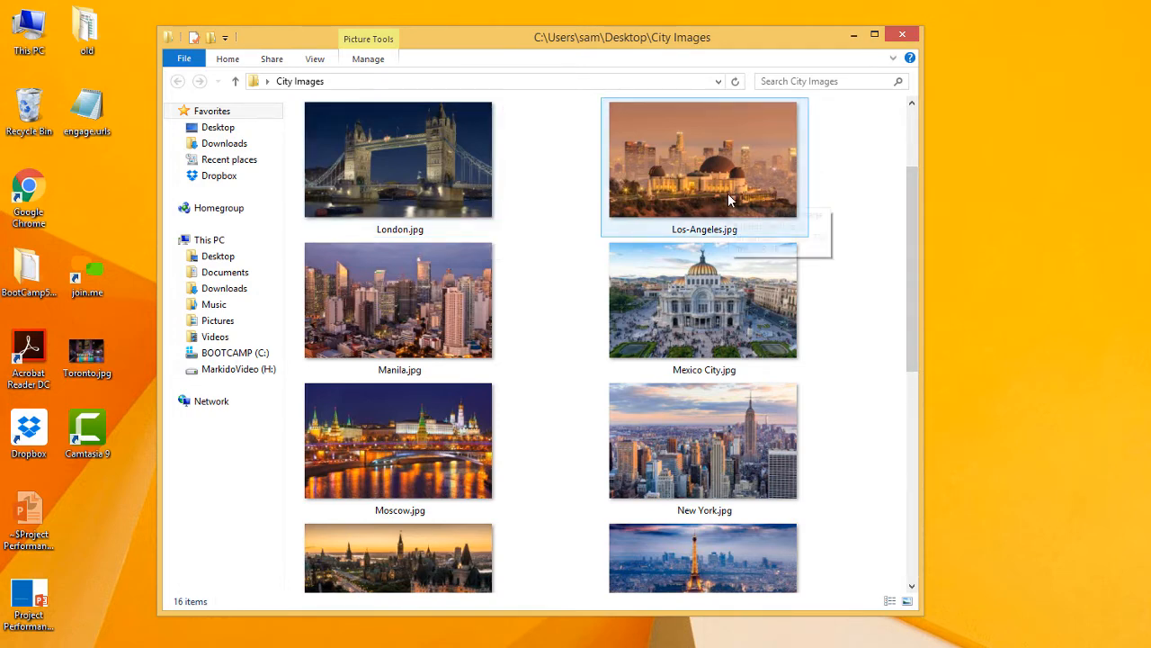
left_click_drag(908, 219, 907, 506)
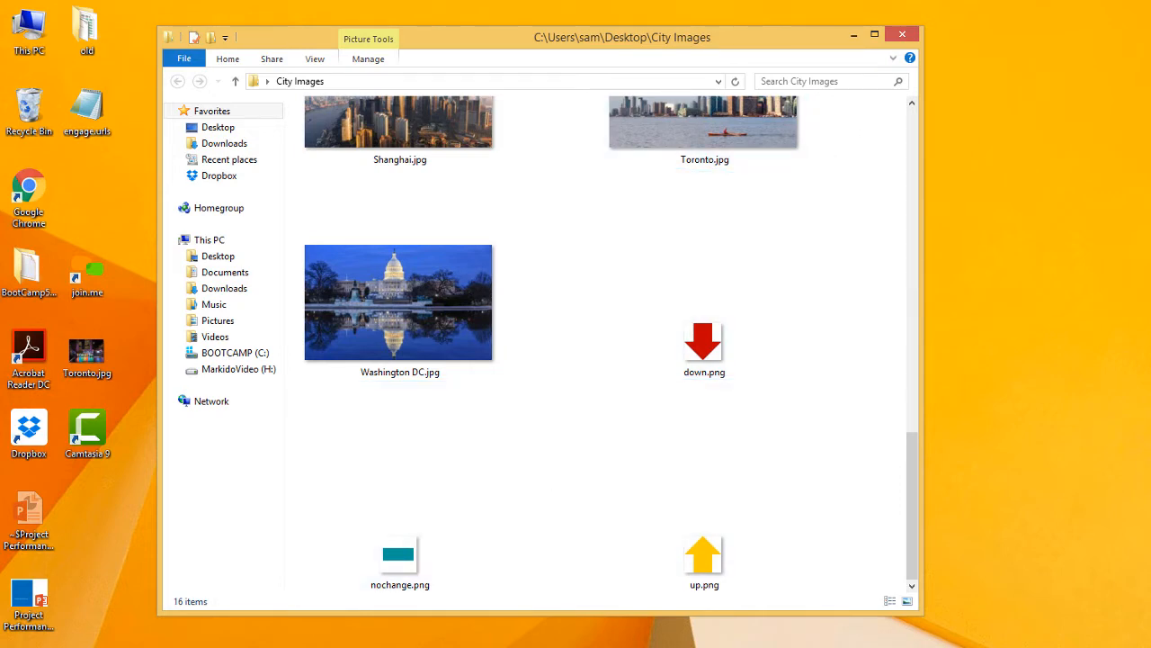
Switch back to Performance Data.xlsx, examine the New York image path formula in C4, and view the Paris image from C5 in the browser.
left_click(325, 647)
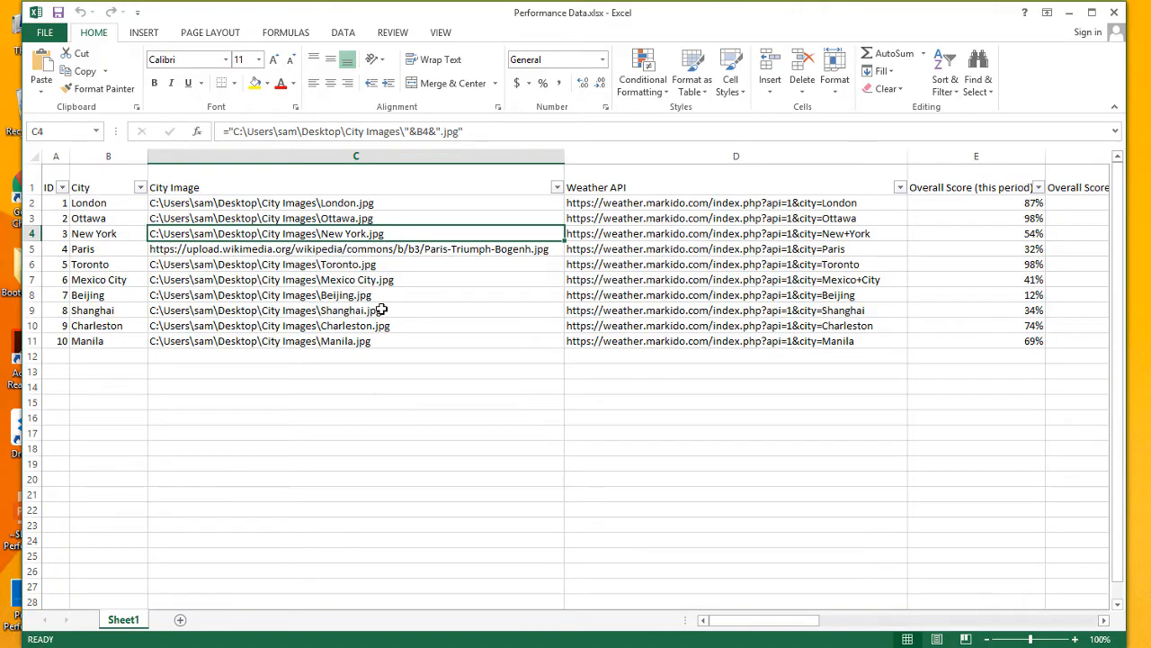
double_click(290, 234)
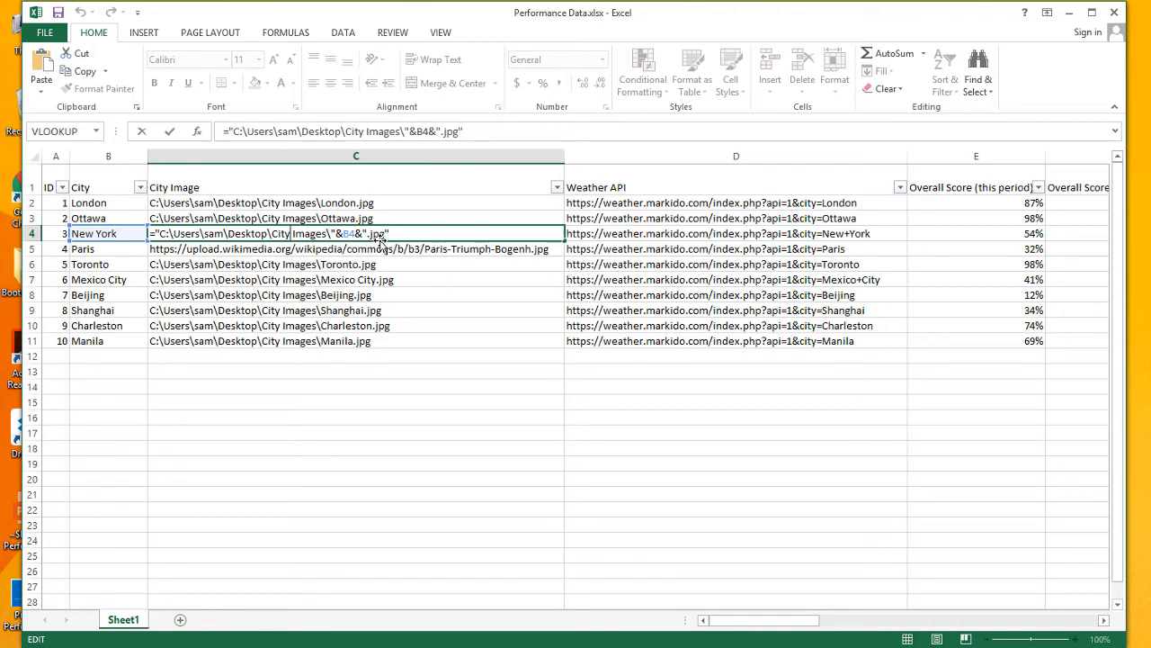
key("ctrl+Return")
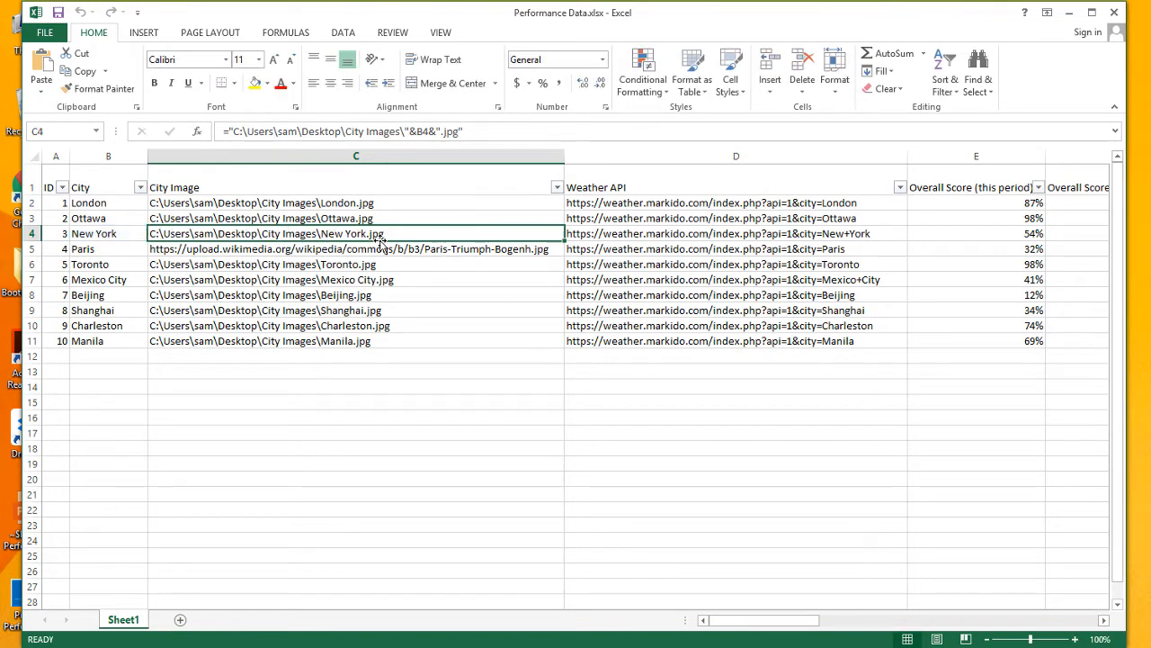
left_click(328, 252)
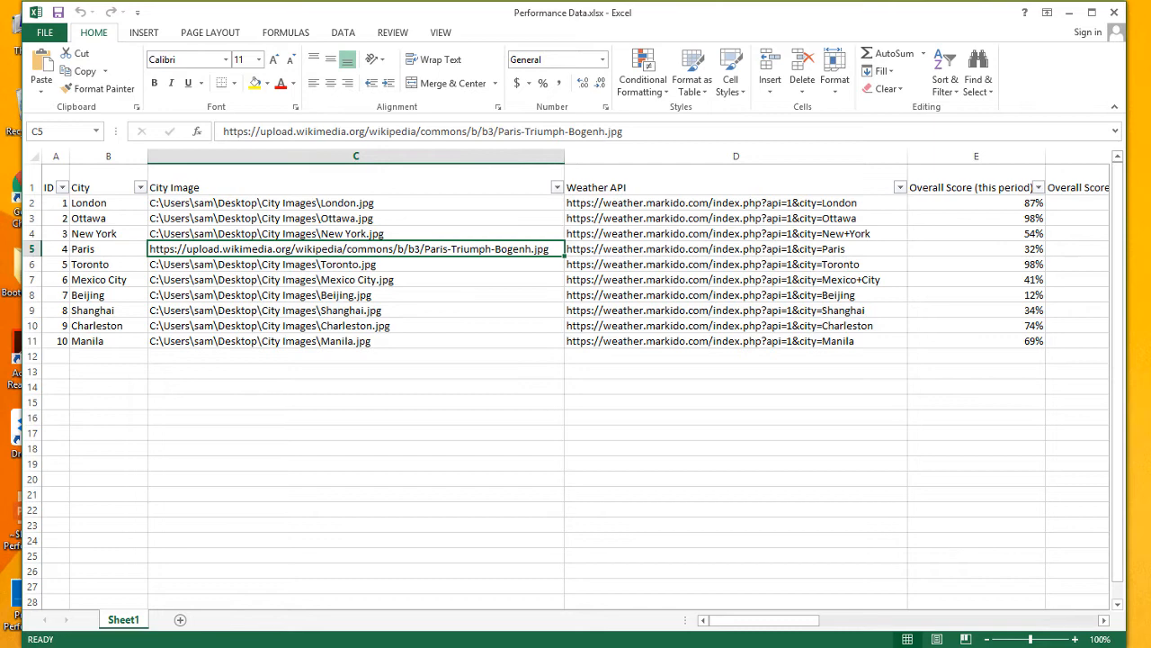
left_click(194, 645)
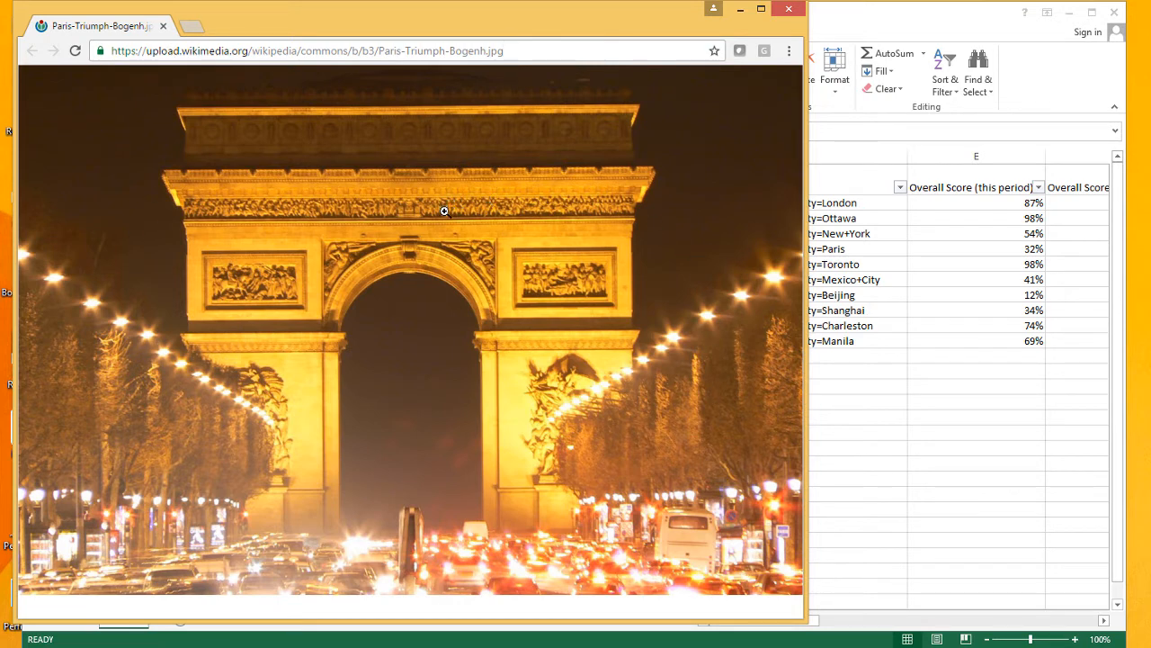
left_click(741, 11)
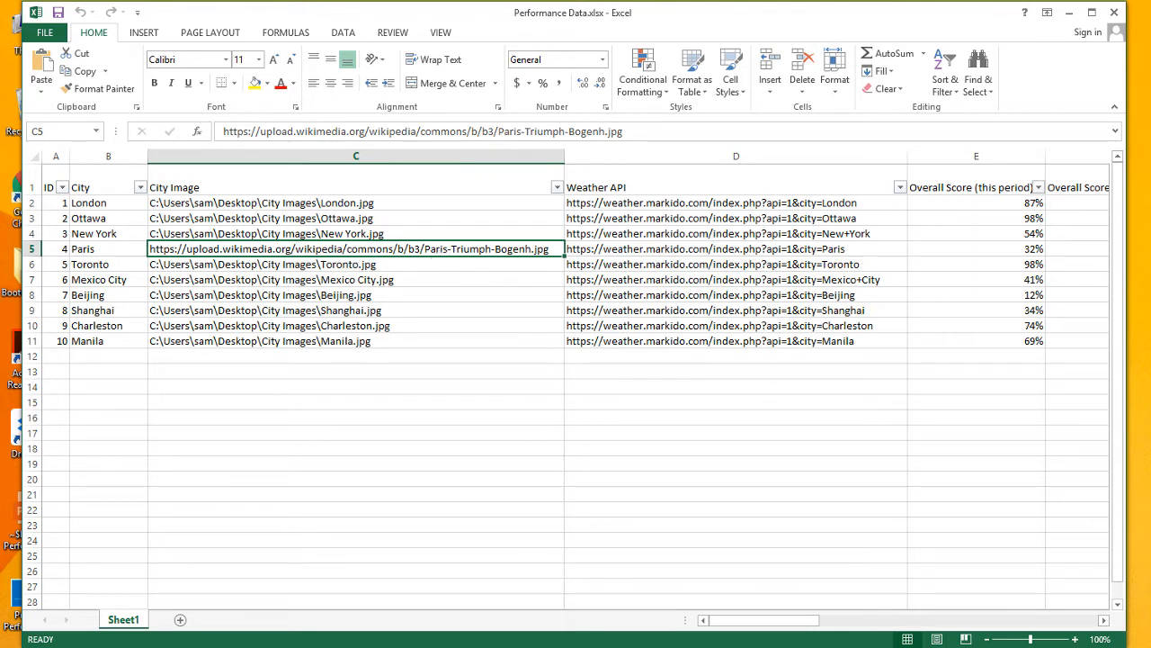
Examine the Weather API formulas for Paris and Ottawa against the weather text on the Ottawa slide in PowerPoint.
left_click(697, 254)
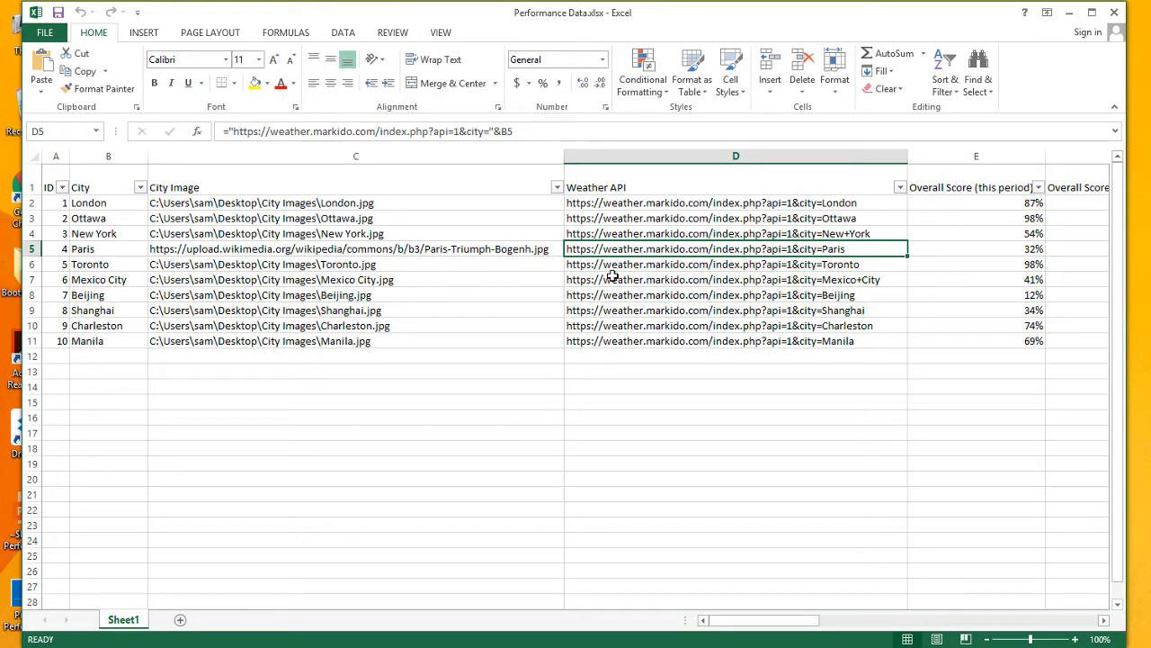
left_click(206, 647)
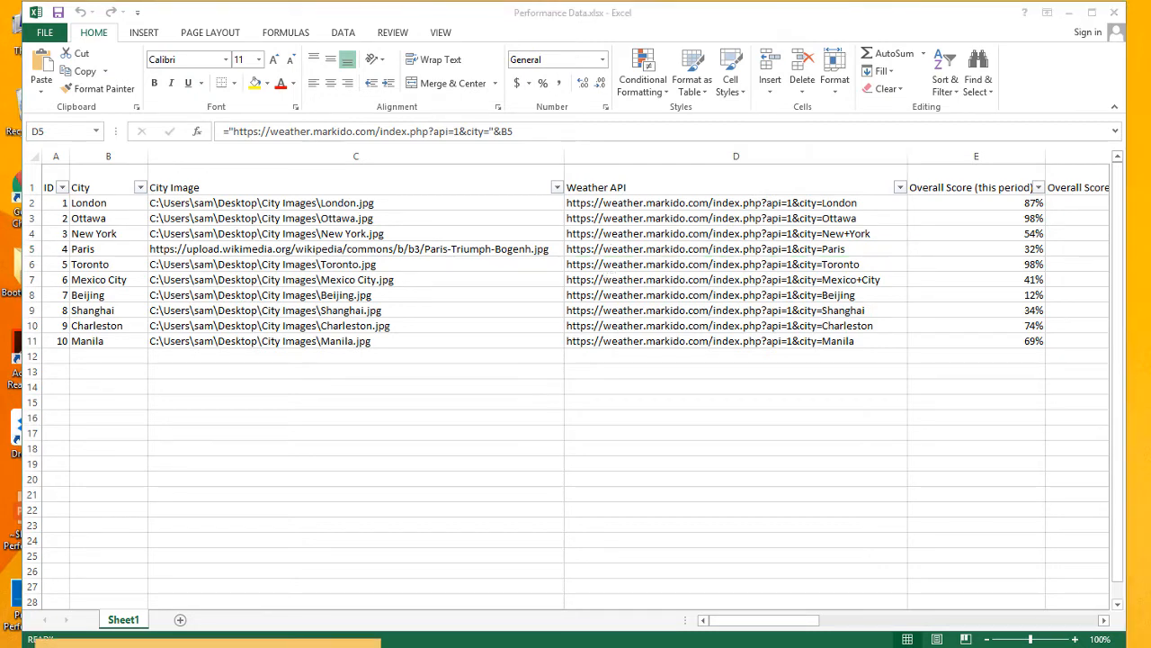
left_click(291, 647)
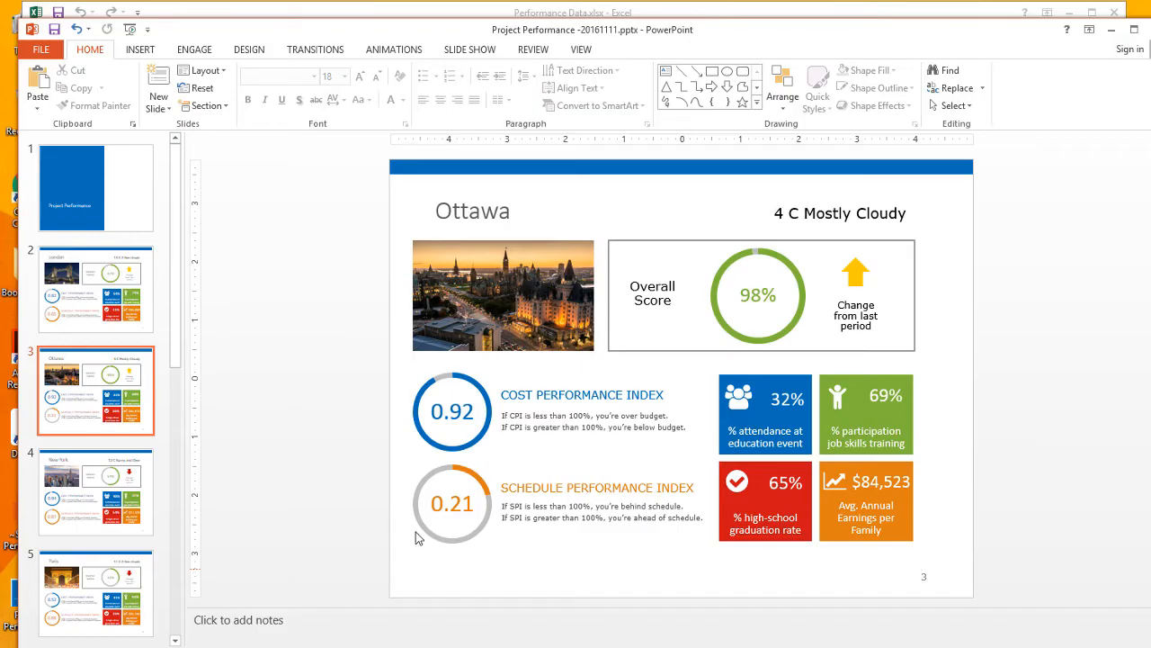
left_click(806, 217)
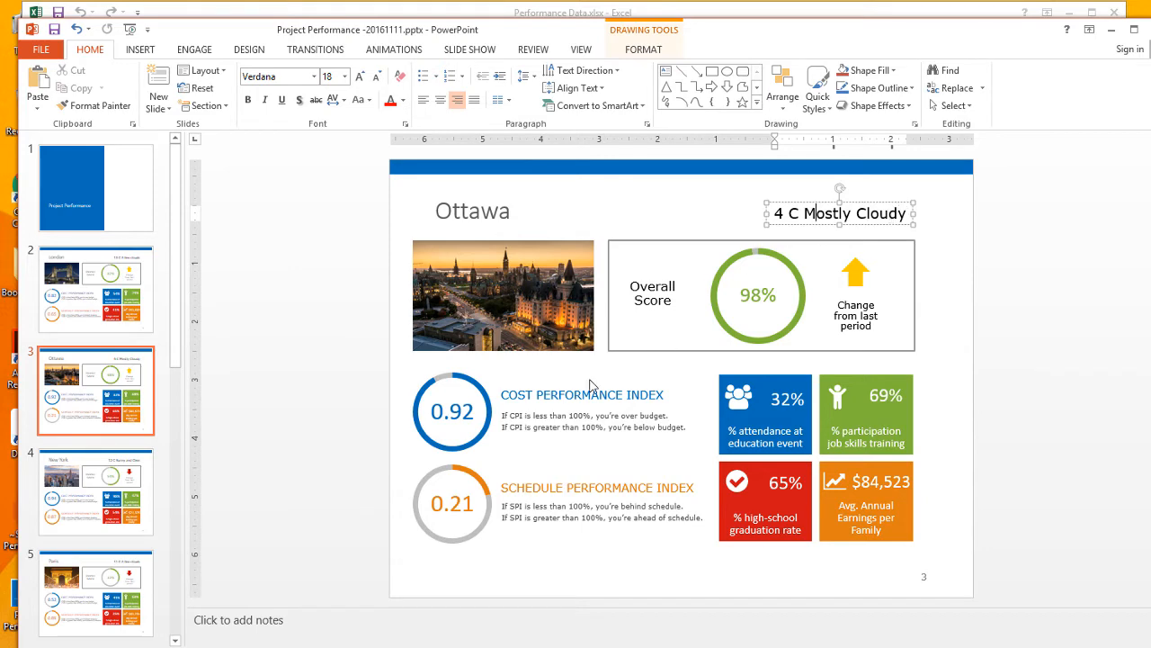
key("alt+Tab")
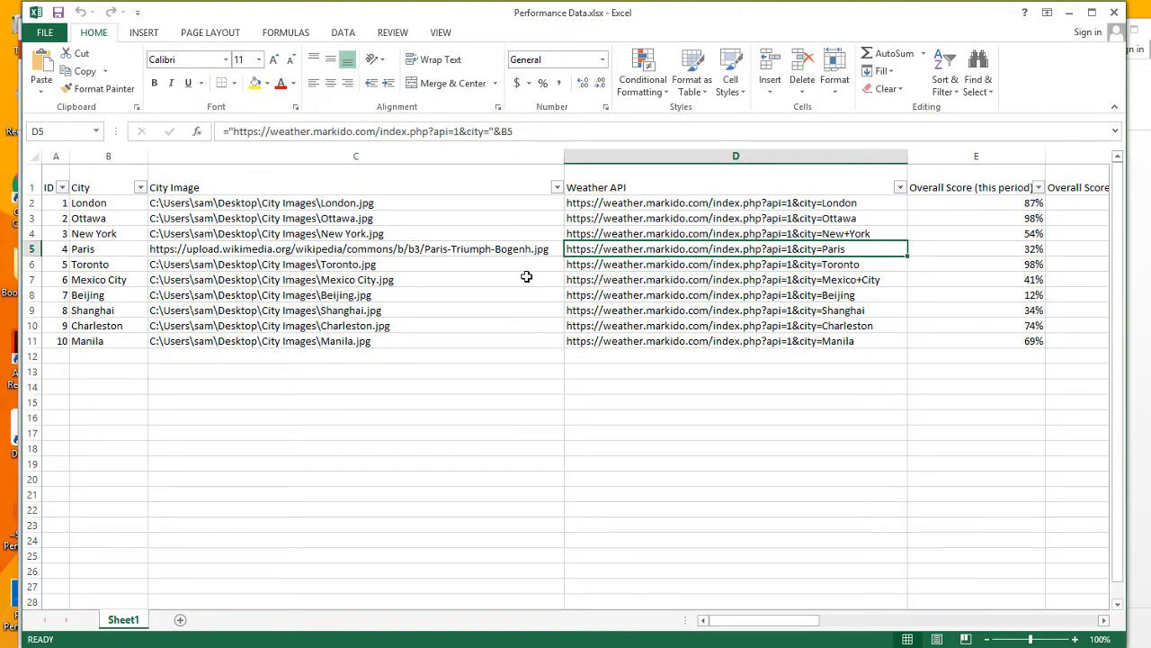
double_click(627, 218)
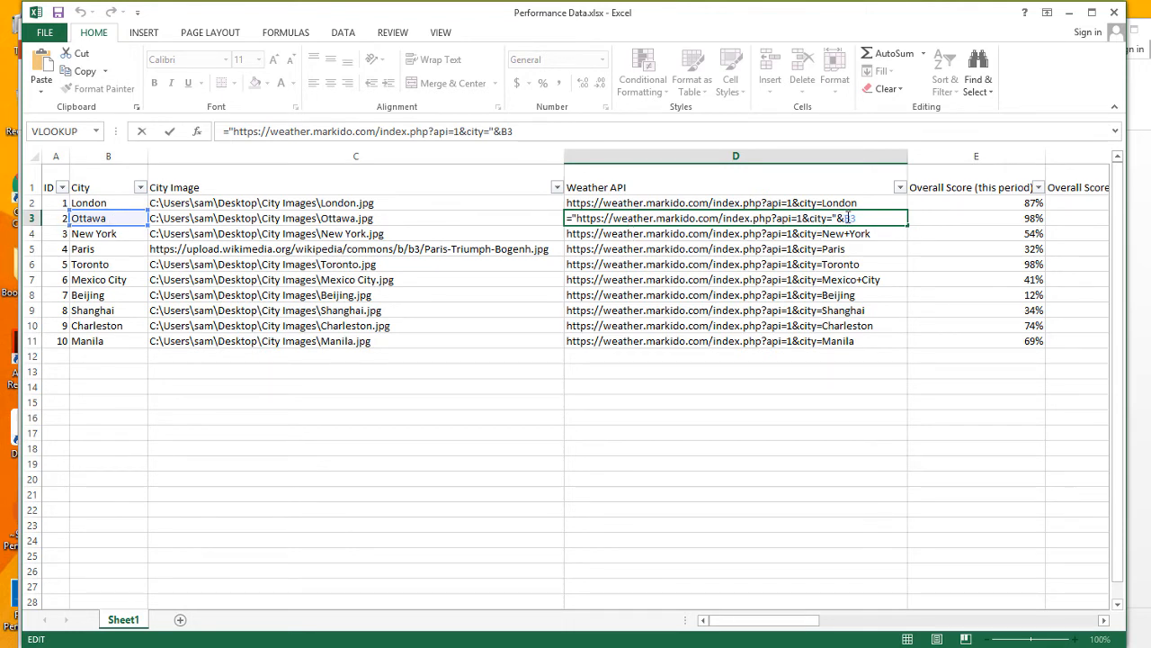
key("ctrl+Return")
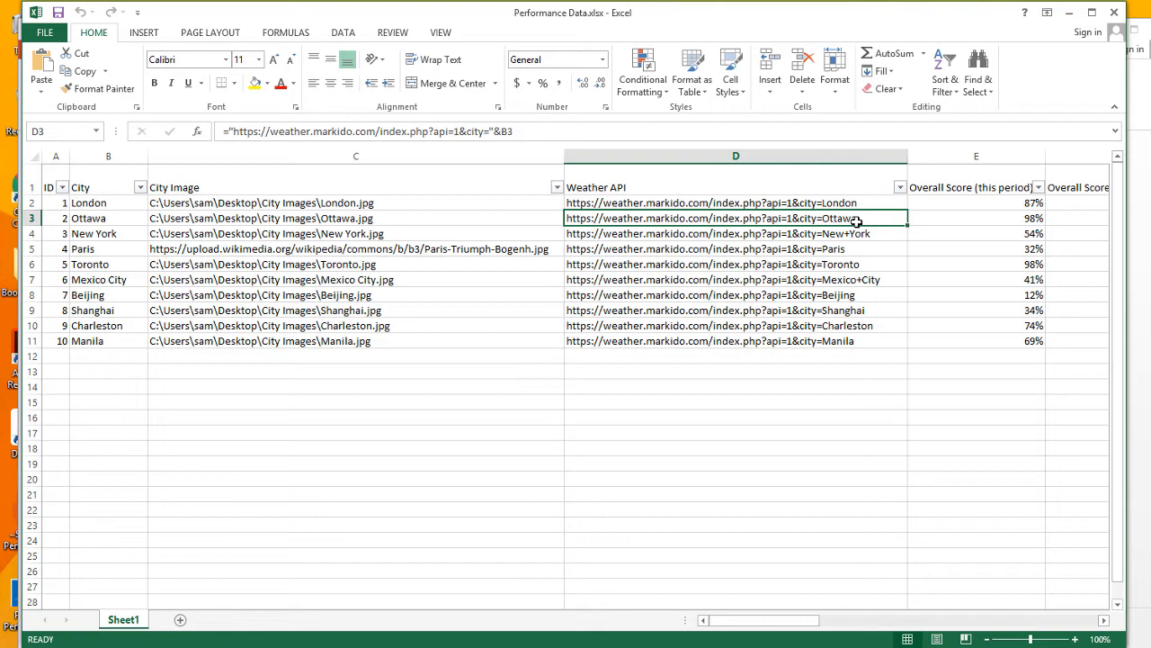
Examine the Overall Score Direction formulas in G4 and G3 alongside New York's scores for this and last period.
key("Right")
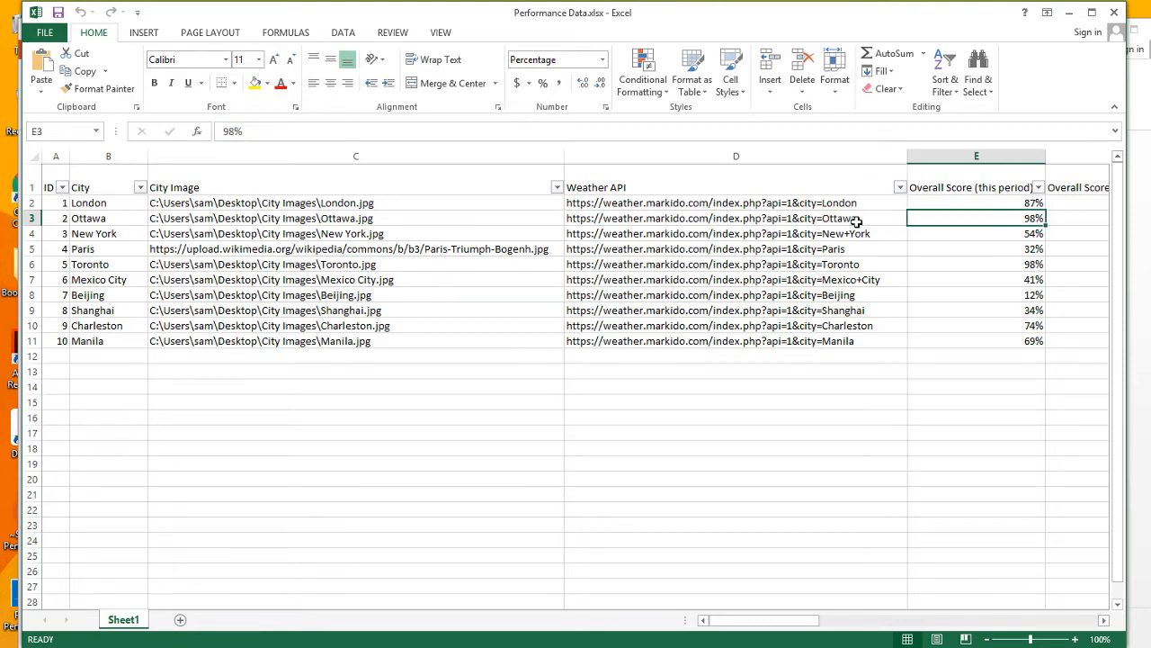
key("Right")
key("Right")
key("Right")
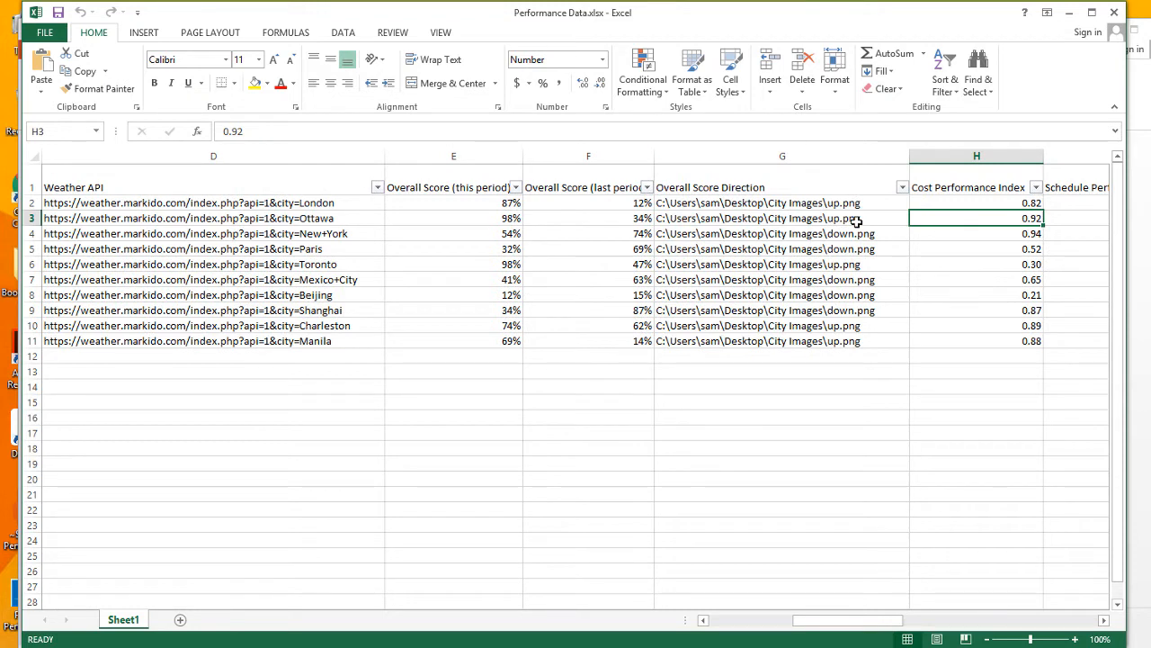
left_click(509, 233)
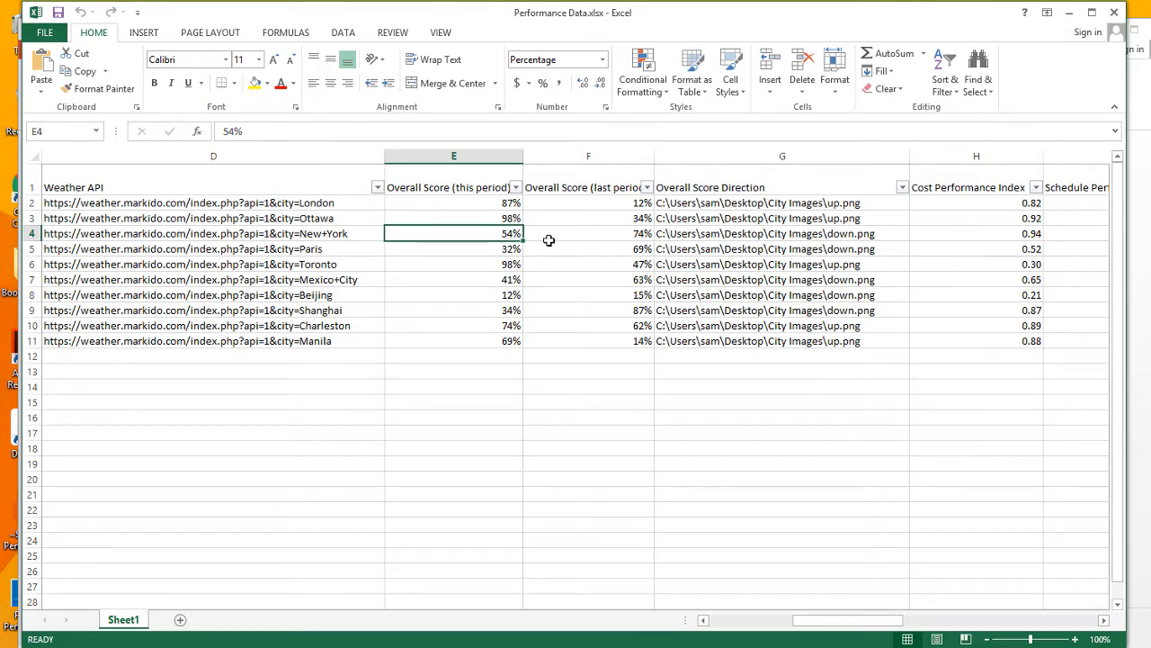
left_click(577, 234)
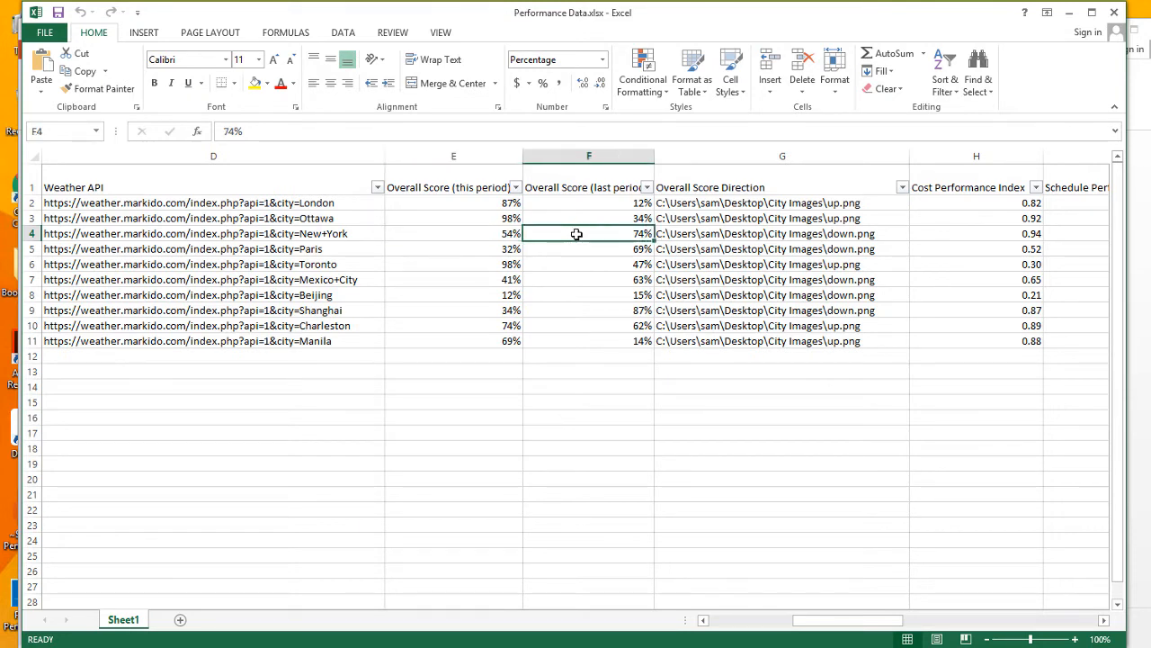
left_click(699, 235)
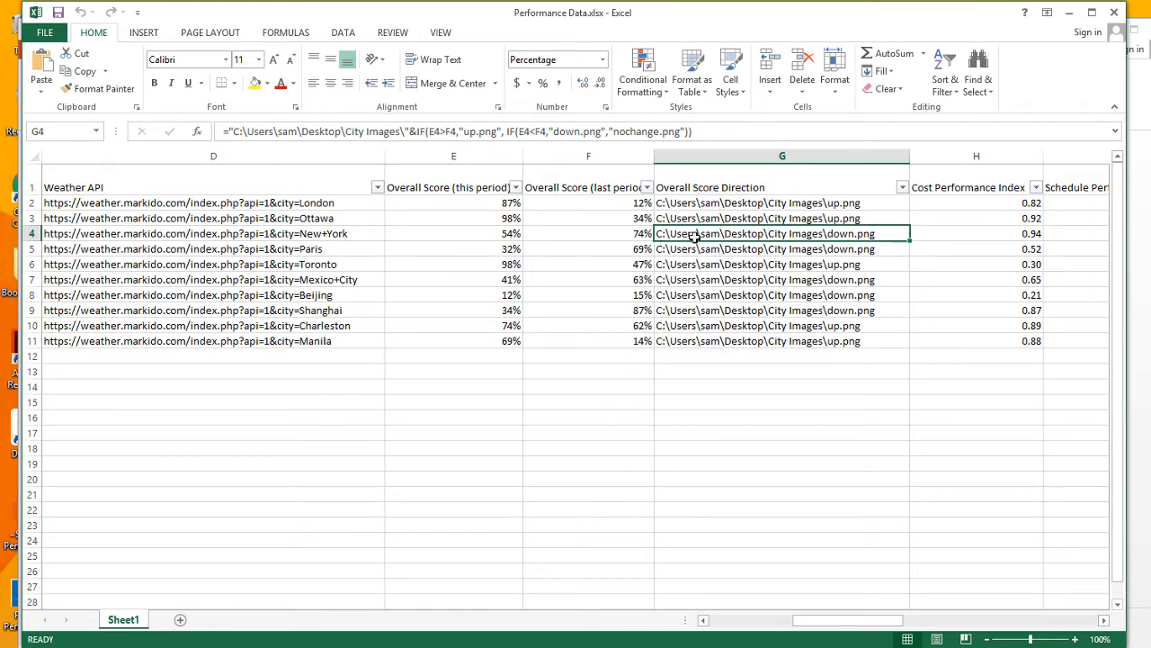
double_click(721, 233)
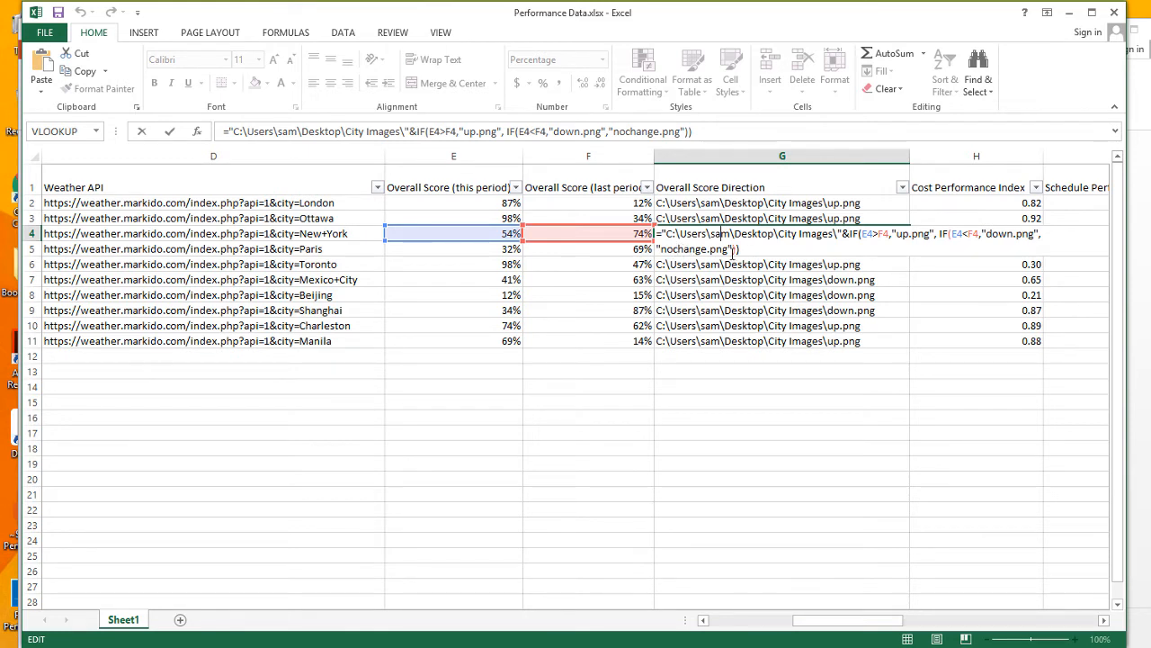
key("ctrl+Return")
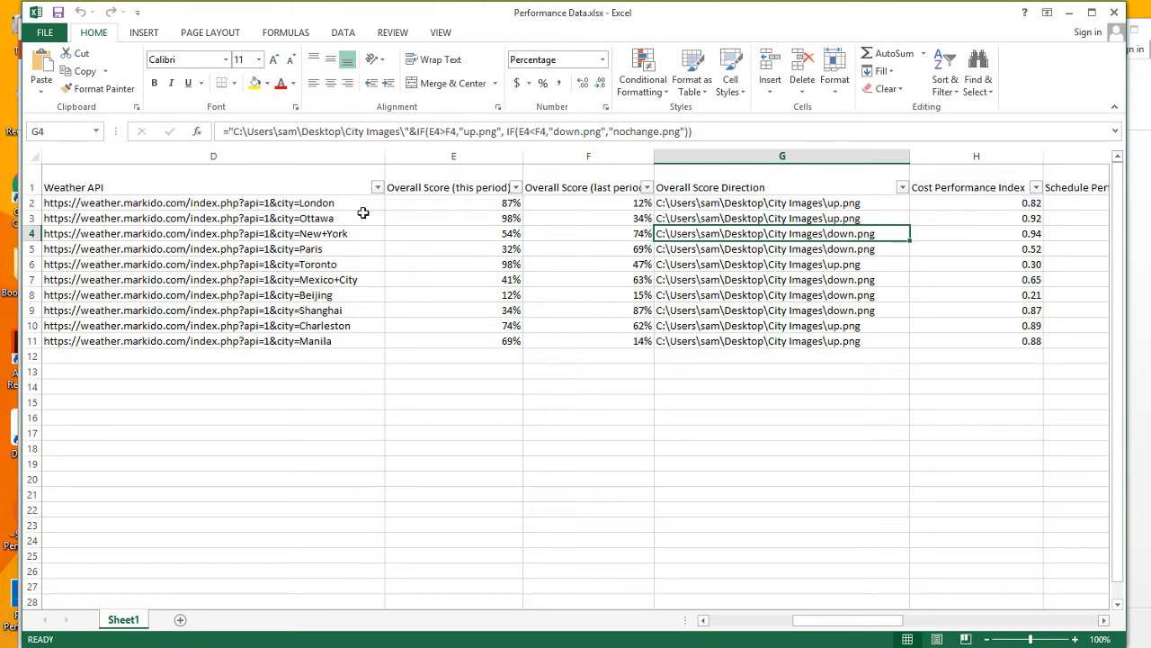
left_click(726, 218)
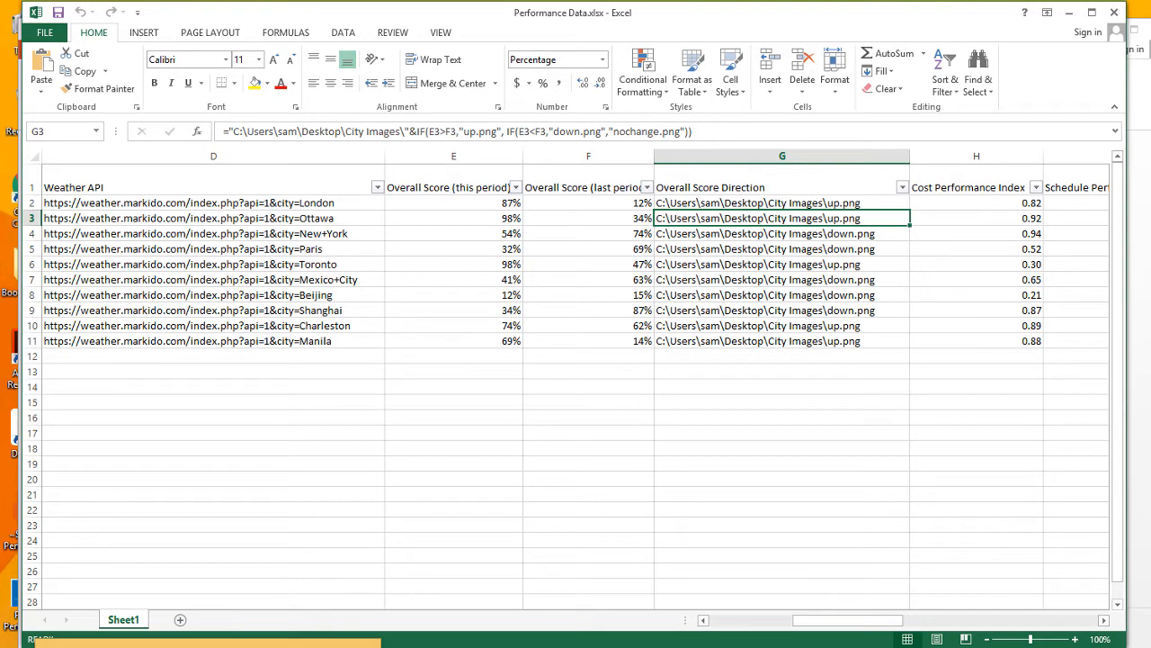
Switch to the merged Project Performance -20161111.pptx and compare the change-from-last-period arrows on the New York and Ottawa slides.
left_click(347, 646)
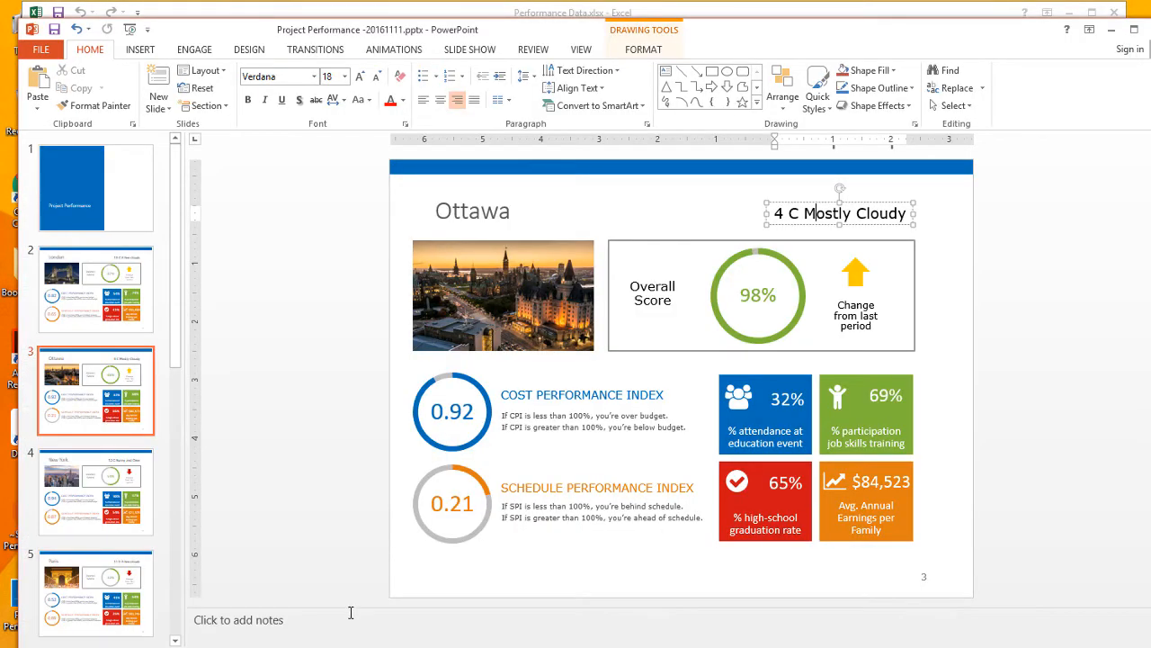
left_click(130, 505)
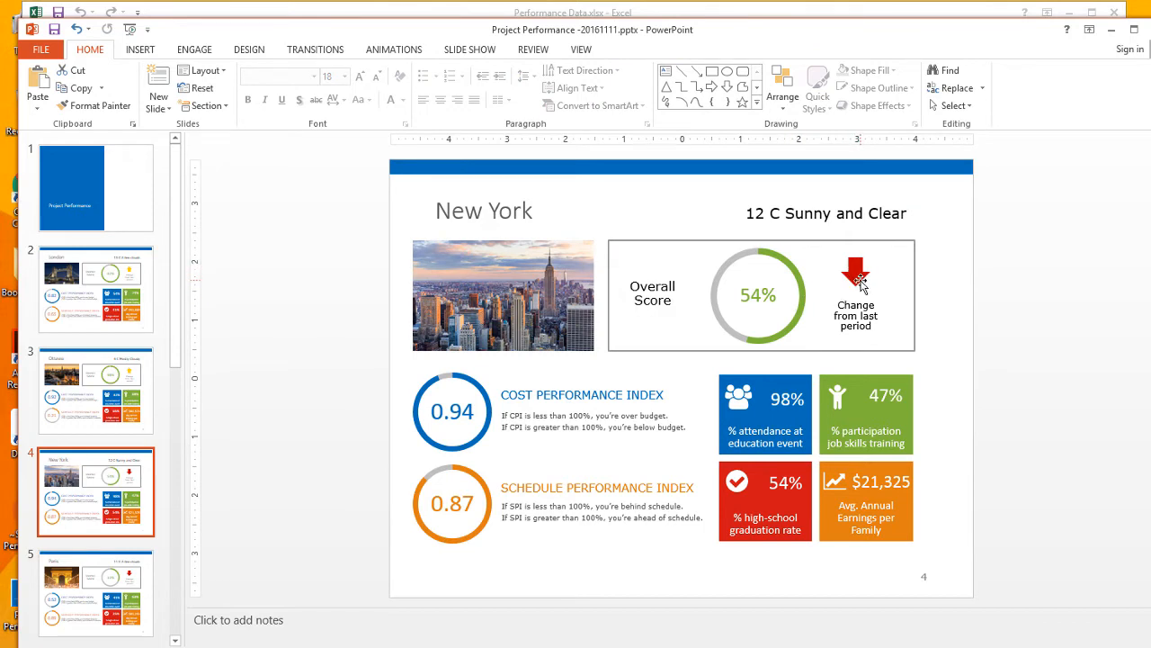
left_click(111, 390)
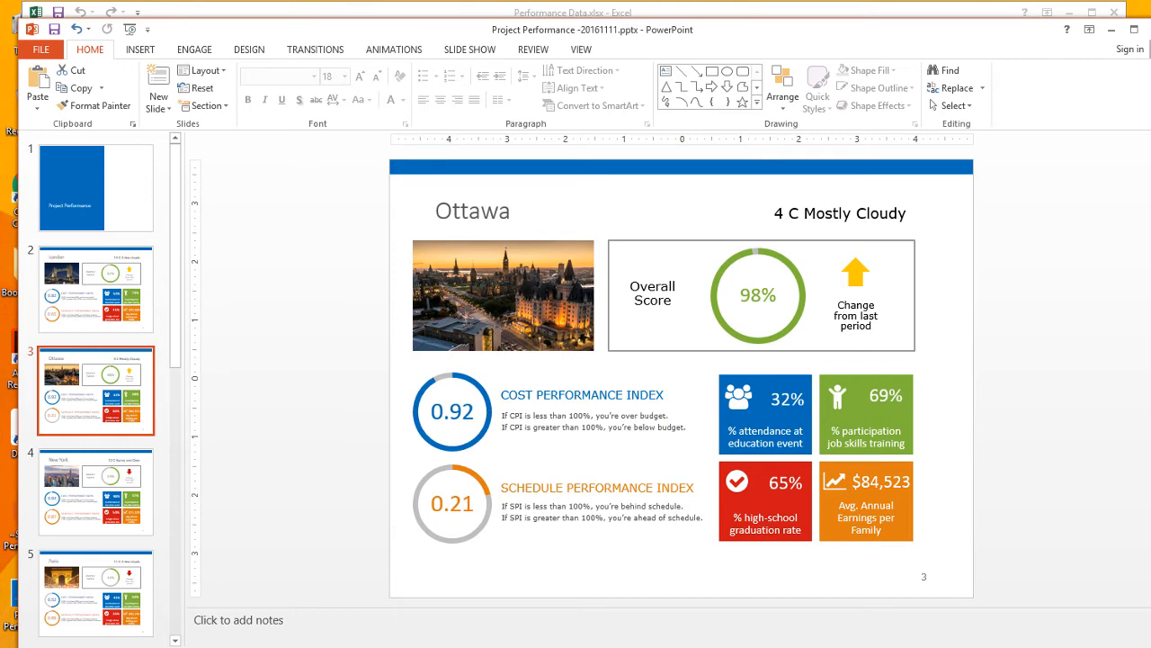
Switch to Performance Data.xlsx in Excel, examine the File Name formula in N3, and close the workbook and the merged presentation.
key("alt+Tab")
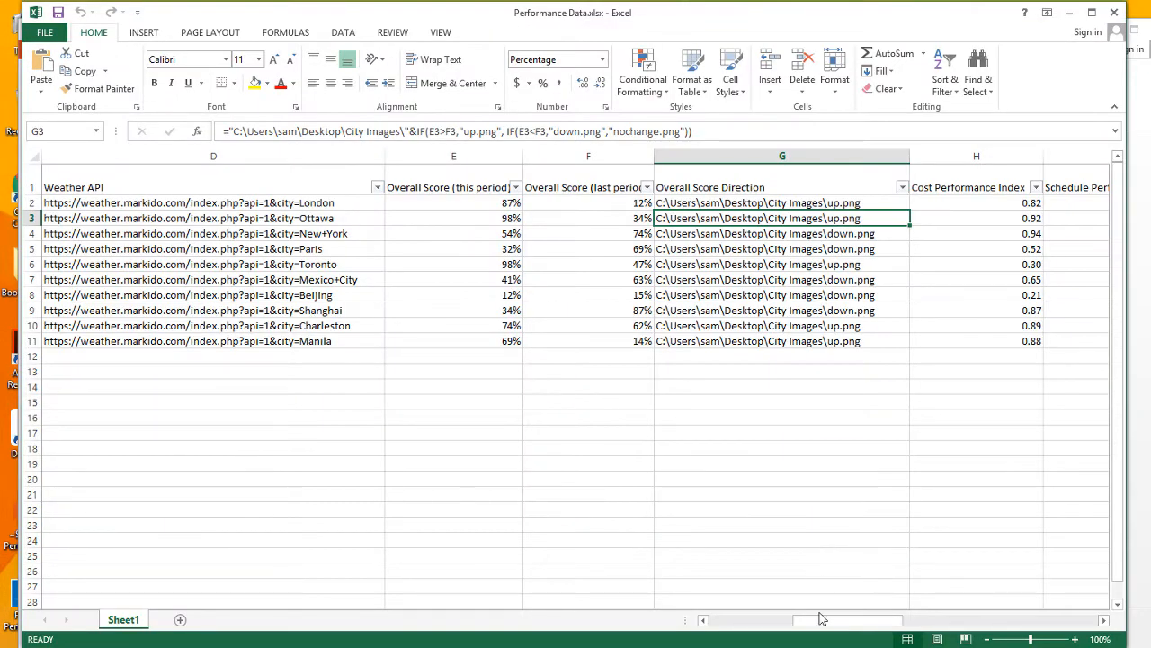
left_click_drag(821, 623, 1033, 630)
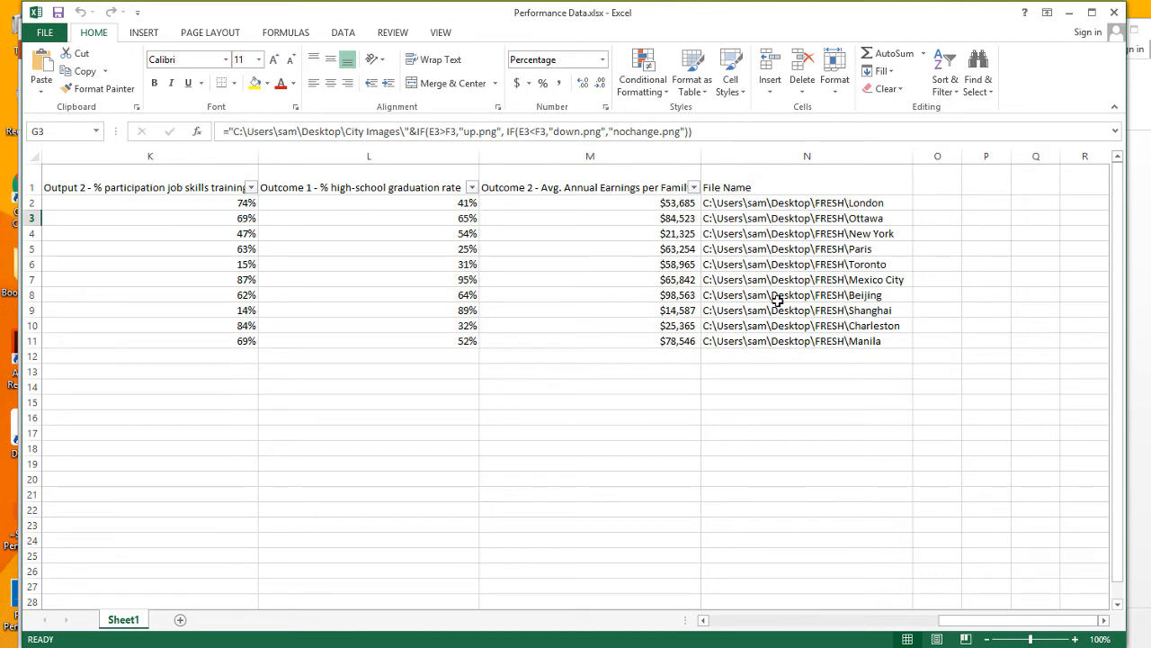
left_click(730, 217)
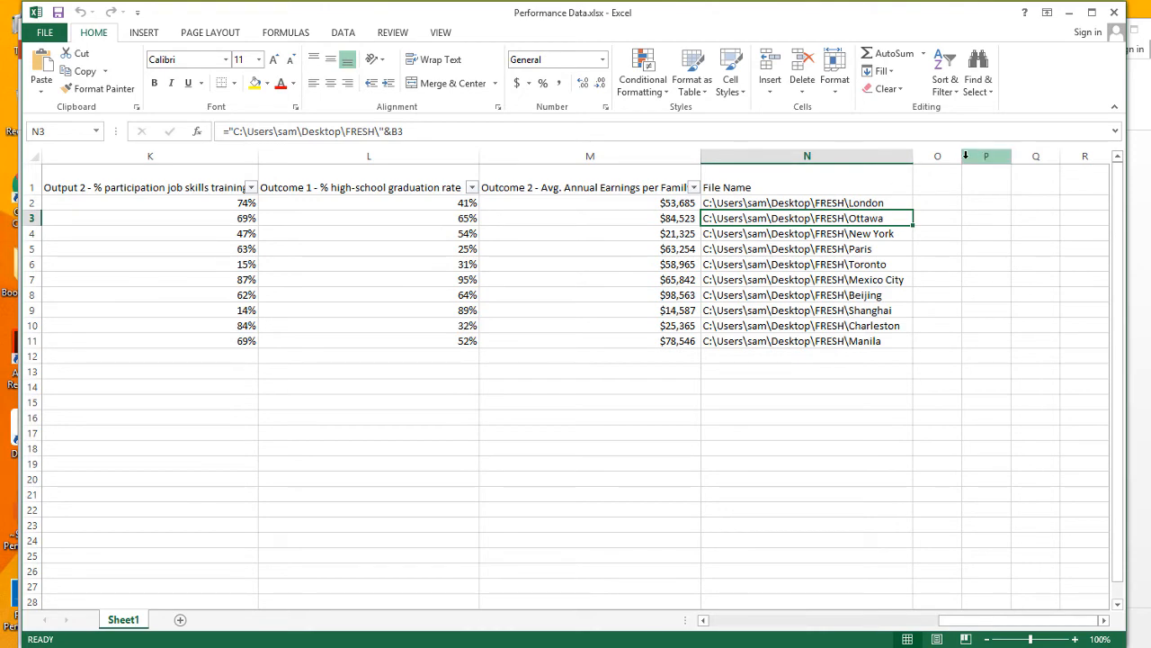
left_click(1114, 15)
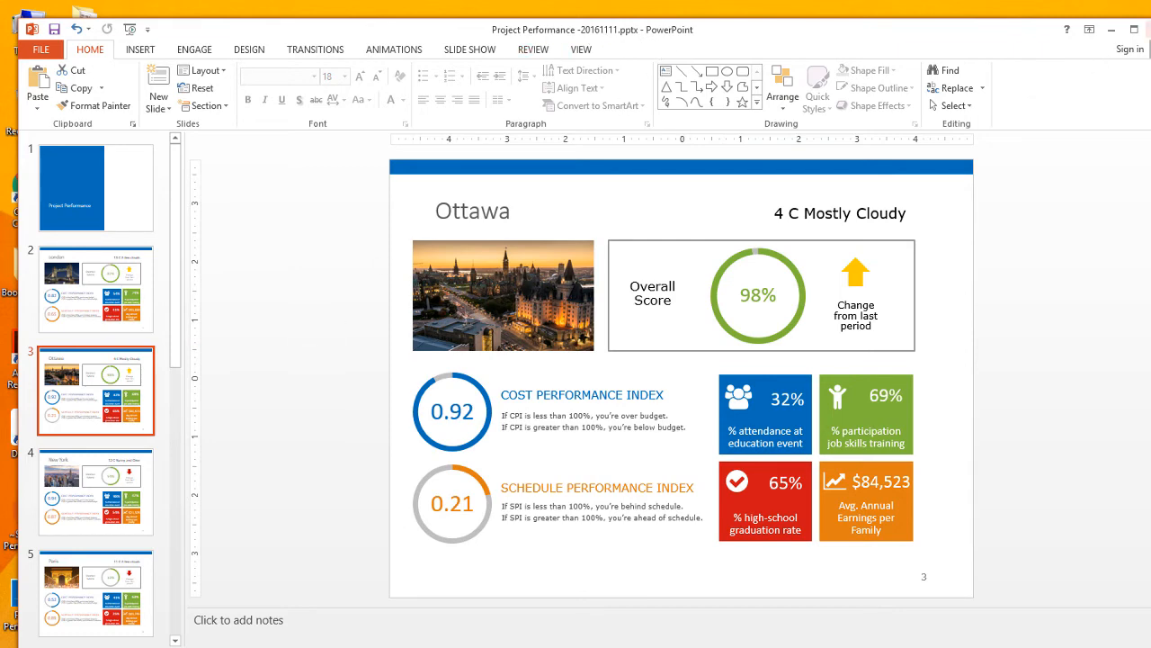
left_click(1150, 30)
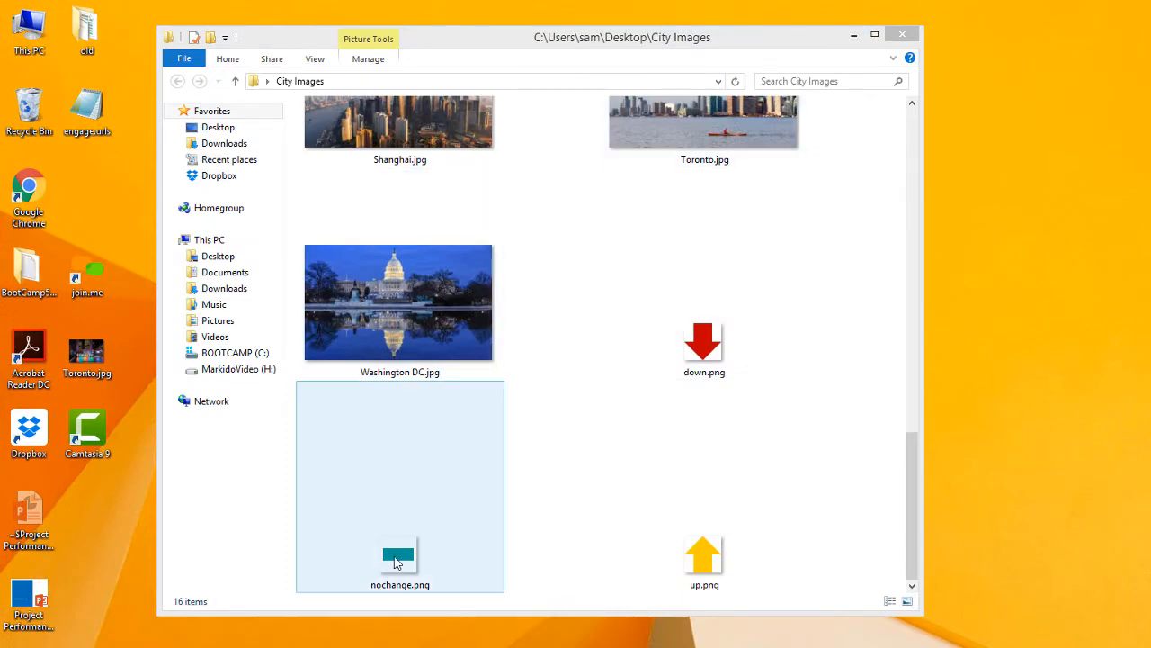
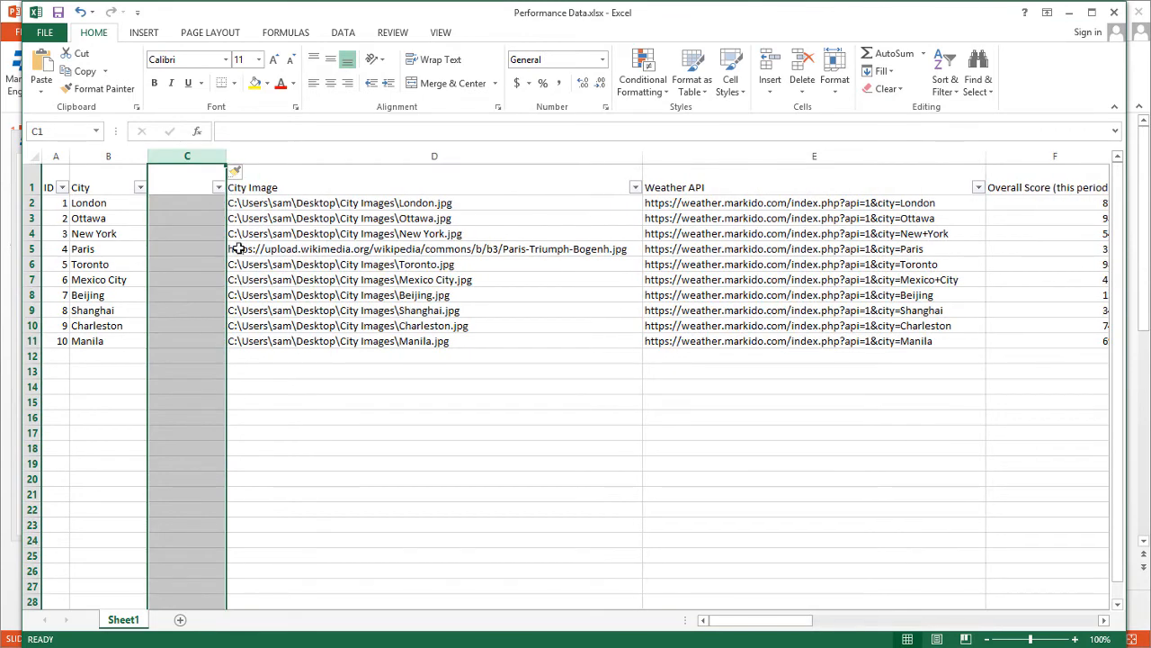
Enter the header Title CITY in C1, above the blank column beside City.
left_click(176, 177)
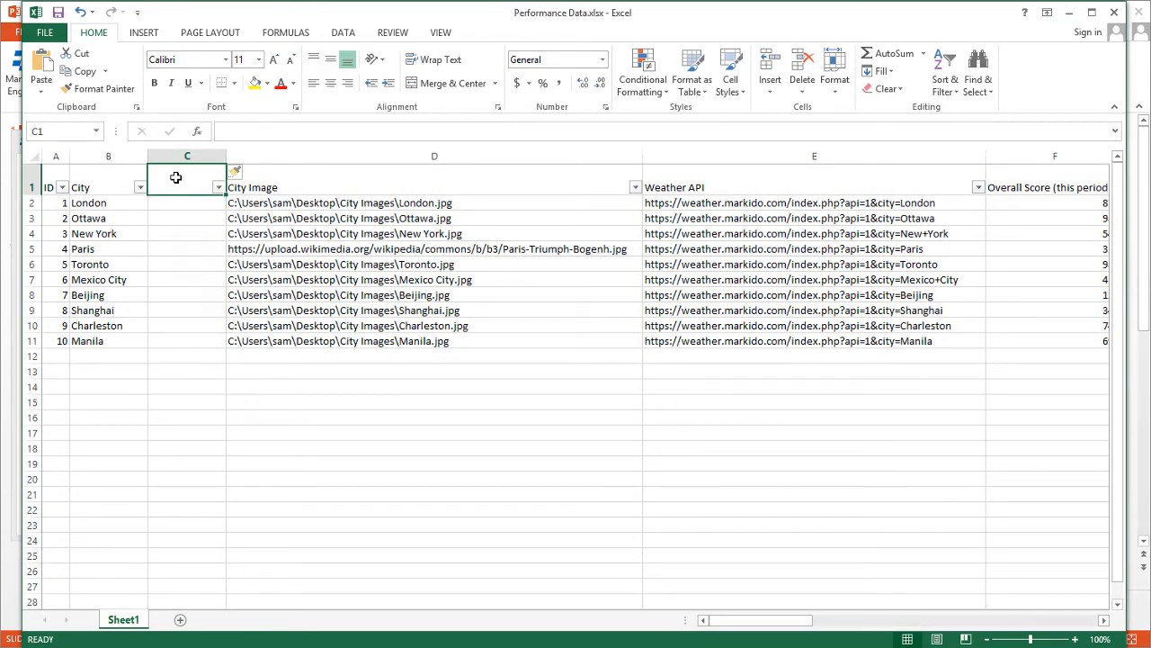
type("Ti")
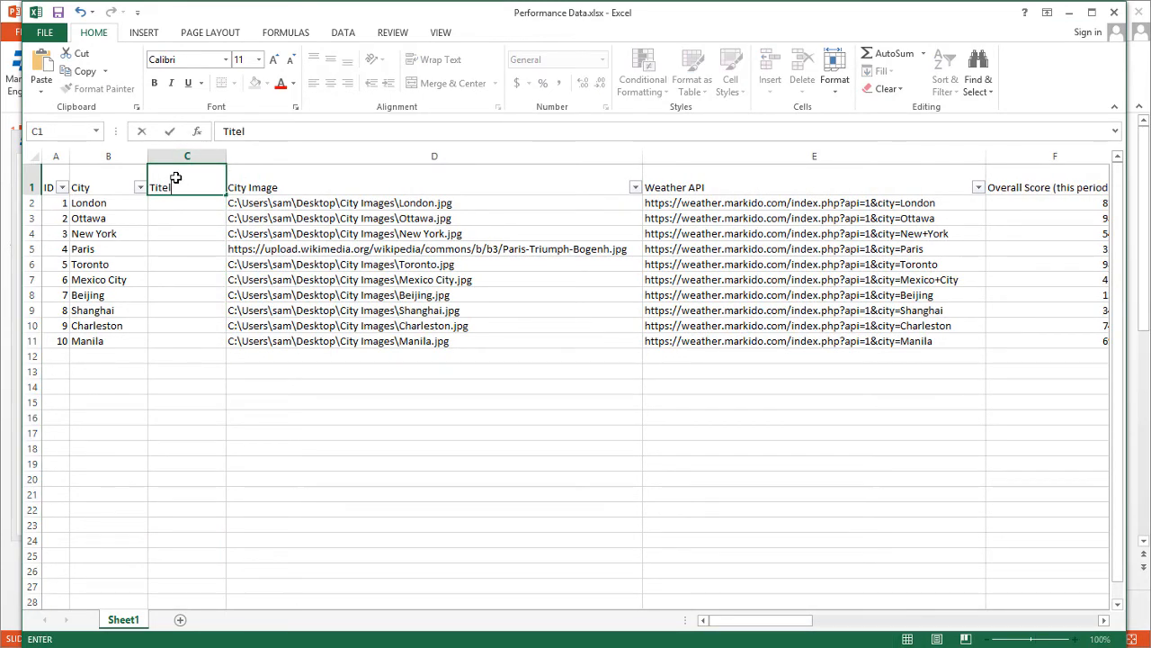
type("tle CITY")
key("Return")
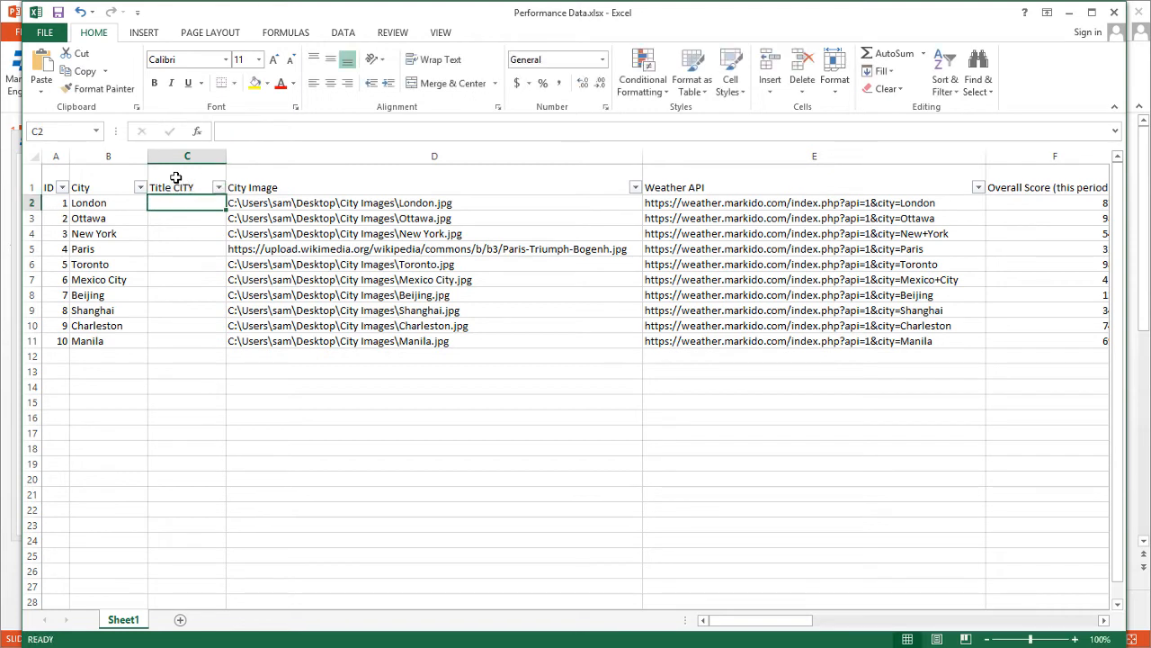
Enter the formula =B2 in C2, fill it down the Title CITY column through C11, and close the workbook.
type("=B2")
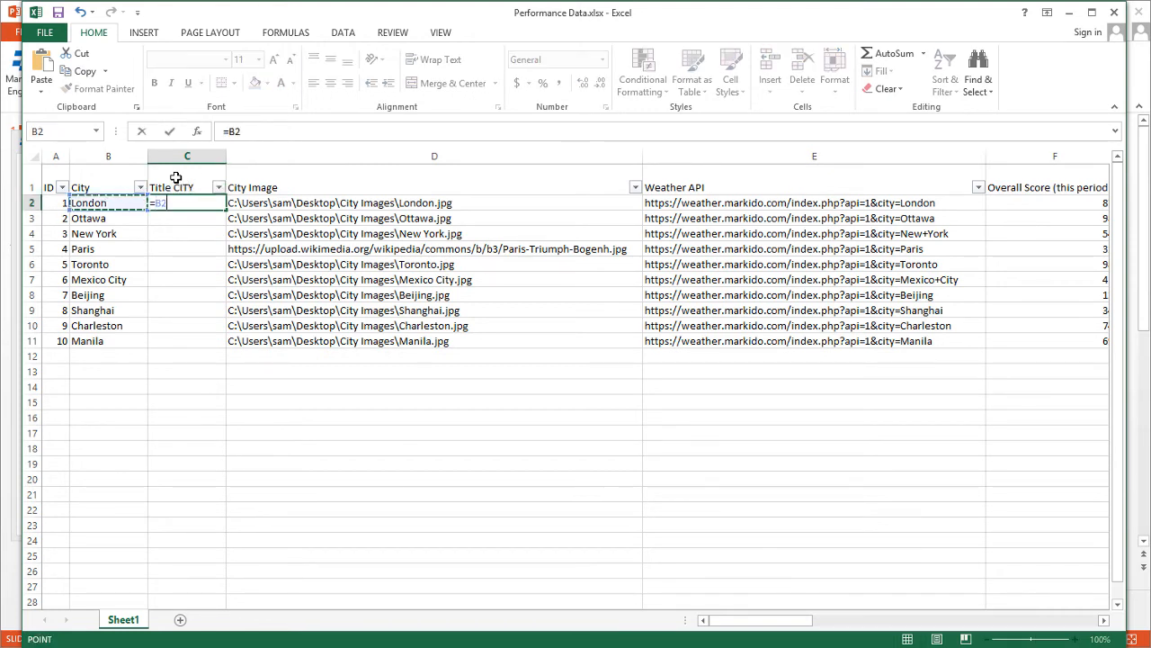
key("Return")
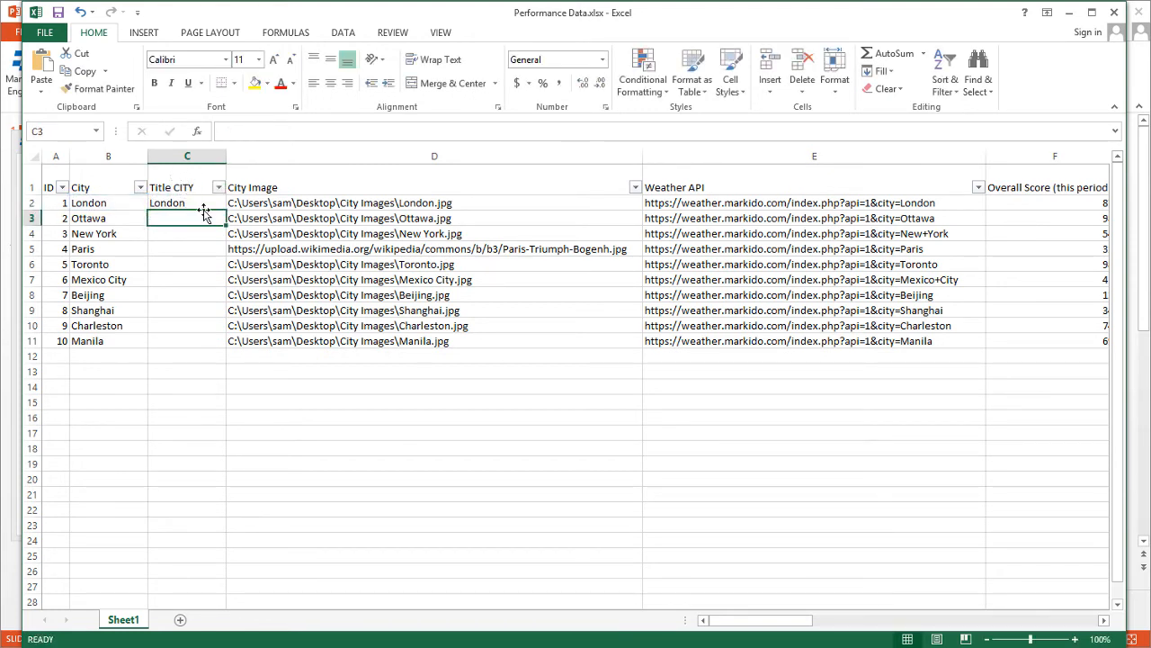
left_click(205, 206)
left_click_drag(225, 211, 210, 347)
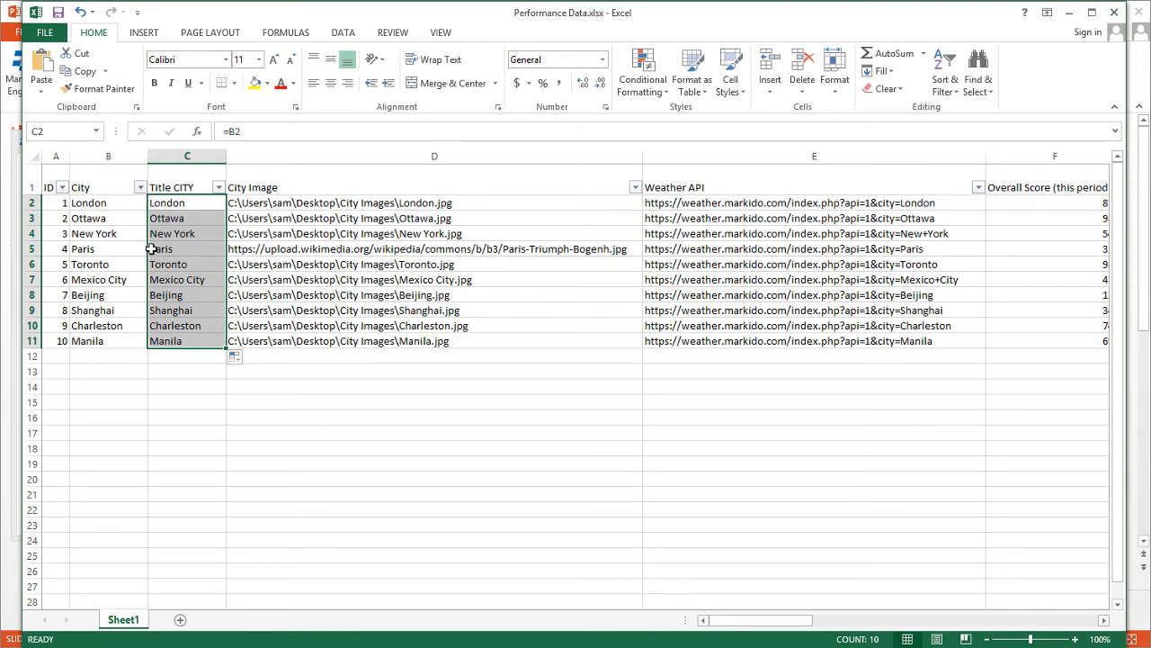
left_click(1112, 13)
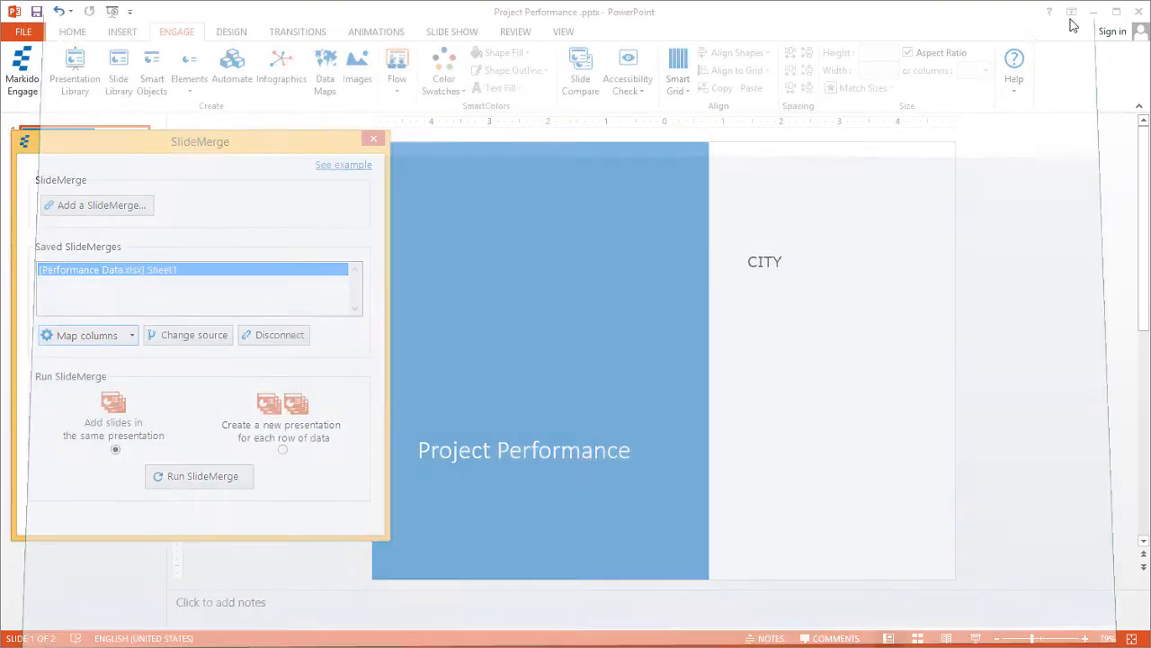
Open the column mapping of the saved [Performance Data.xlsx] Sheet1 SlideMerge in PowerPoint and reload its columns.
left_click(110, 207)
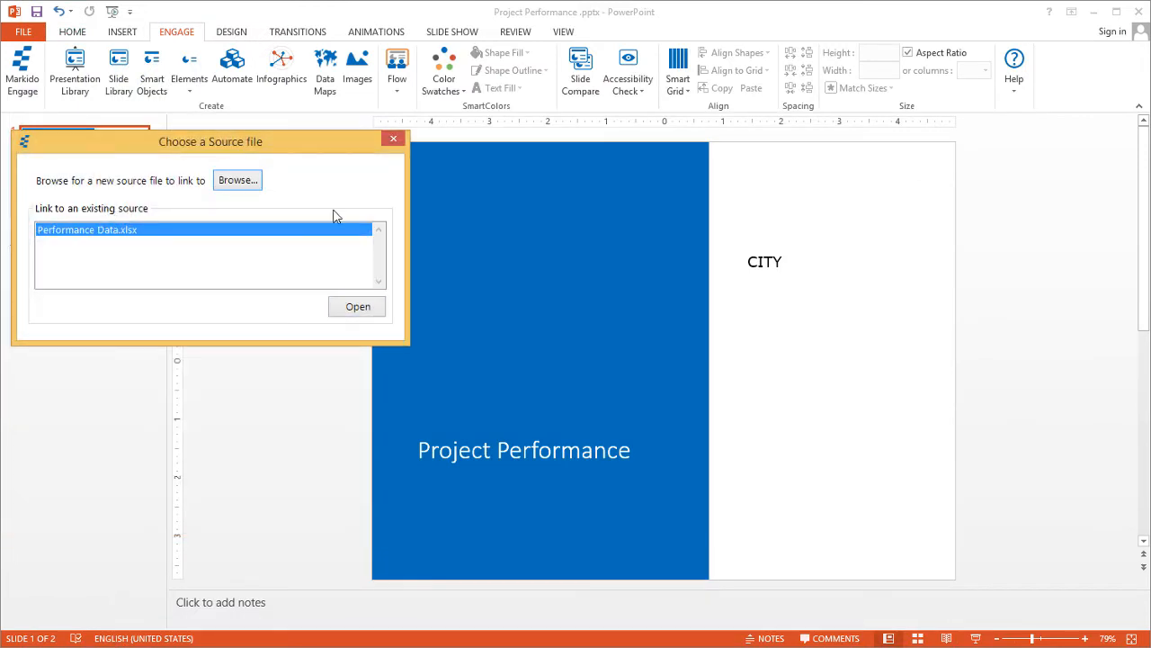
left_click(392, 142)
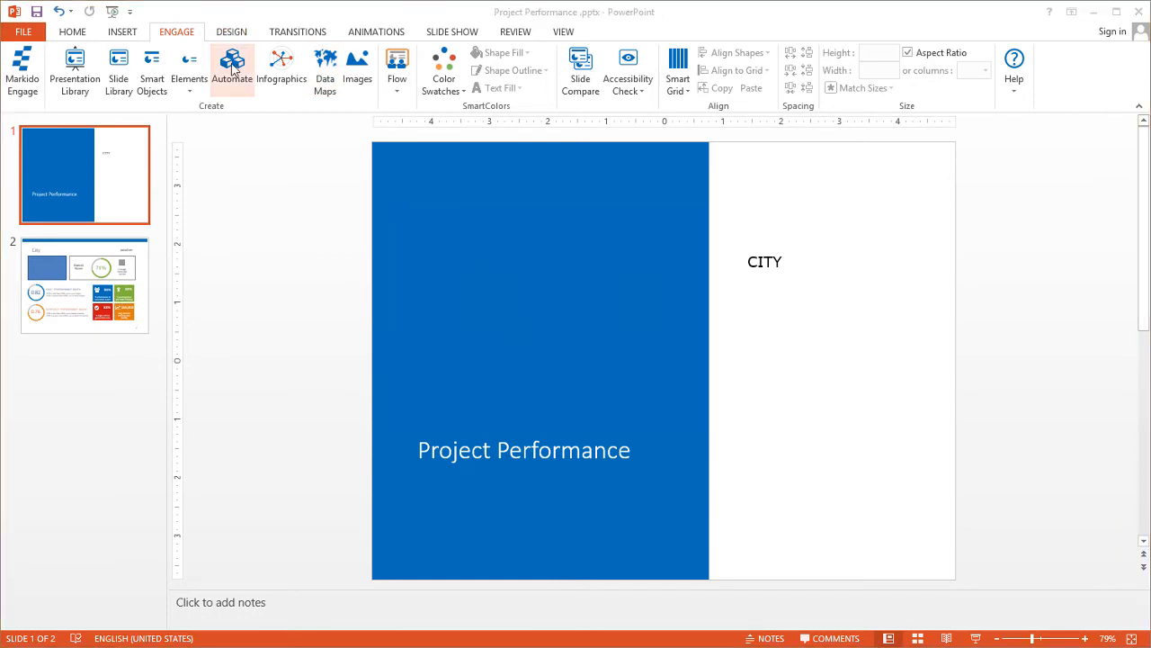
left_click(232, 65)
double_click(485, 306)
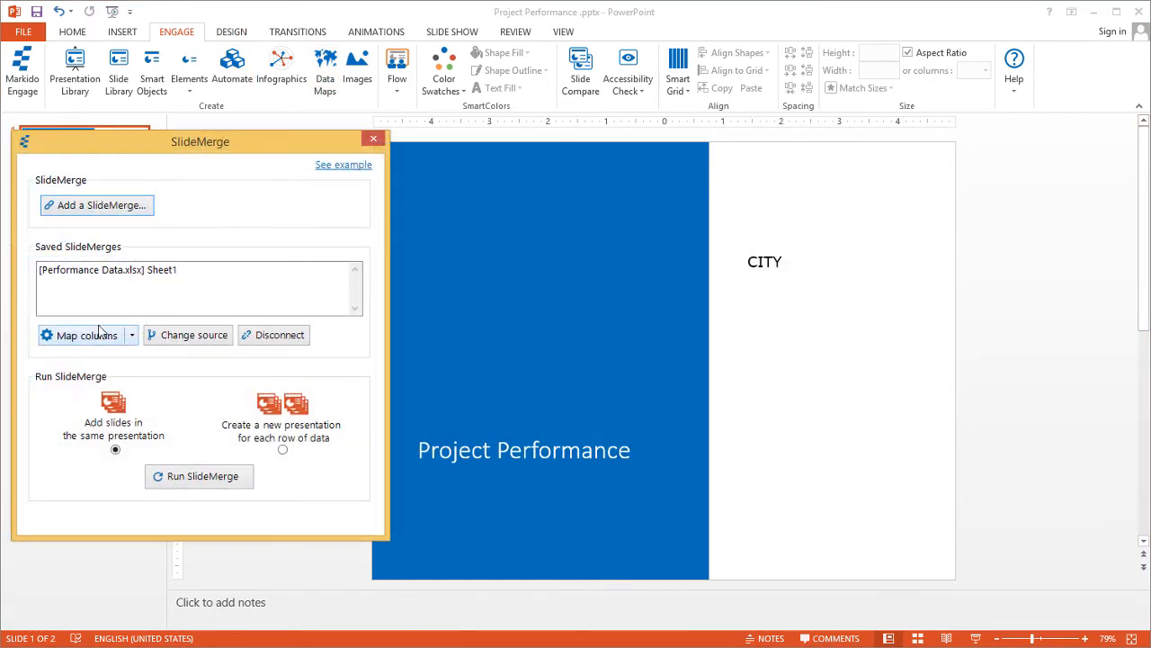
left_click(108, 273)
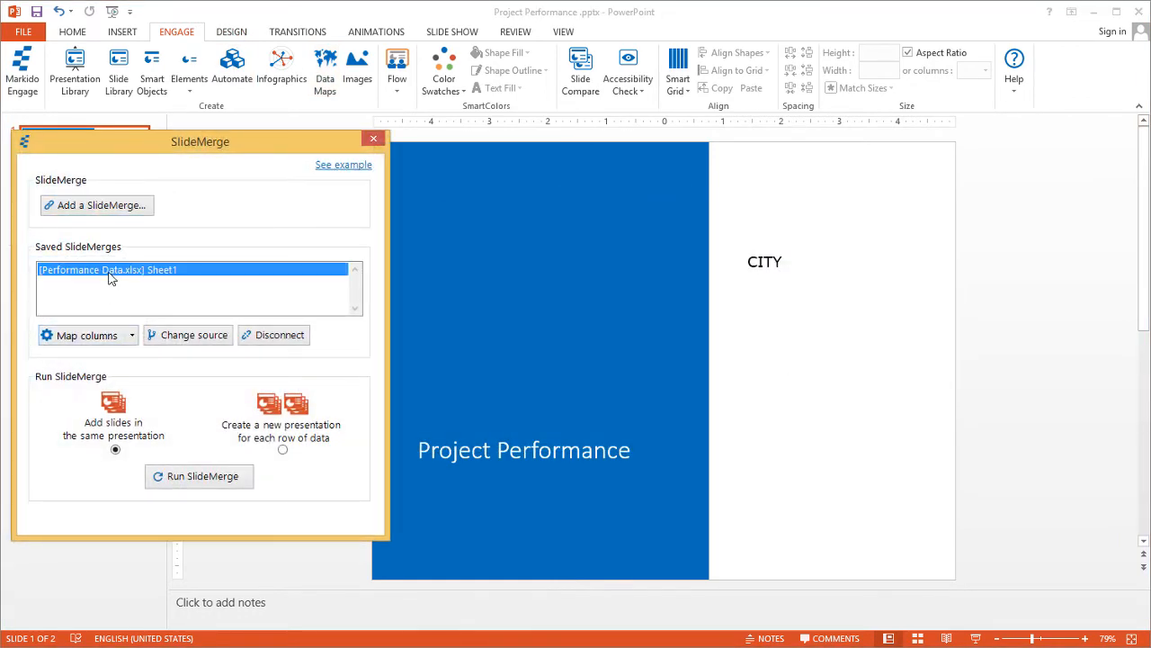
left_click(83, 336)
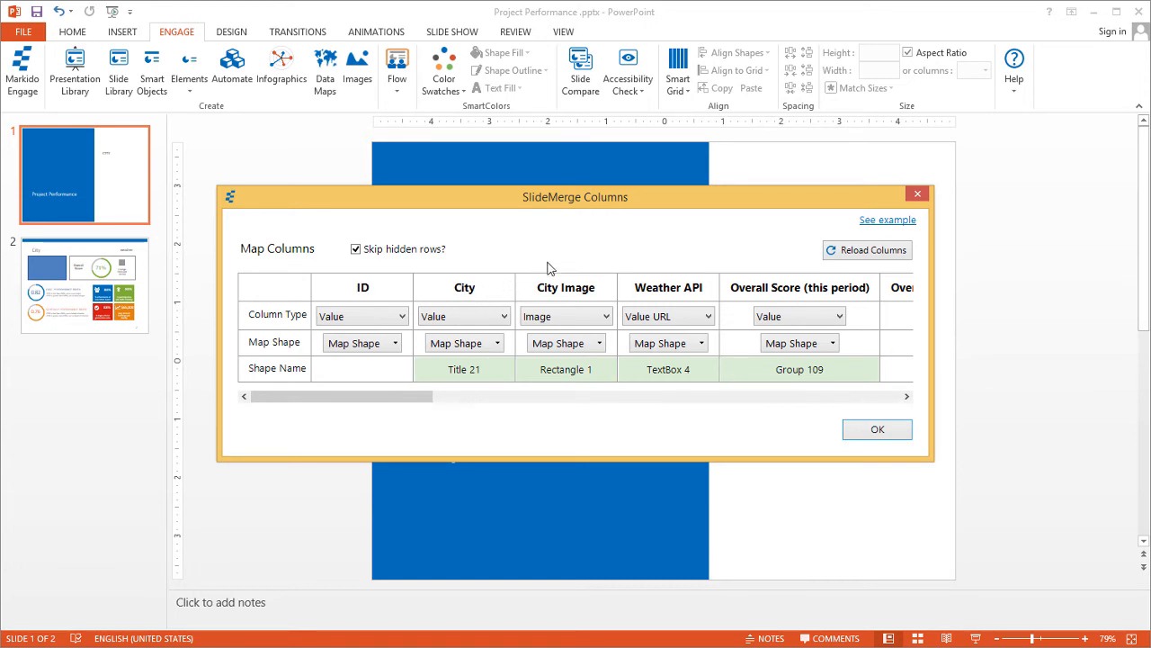
left_click(866, 252)
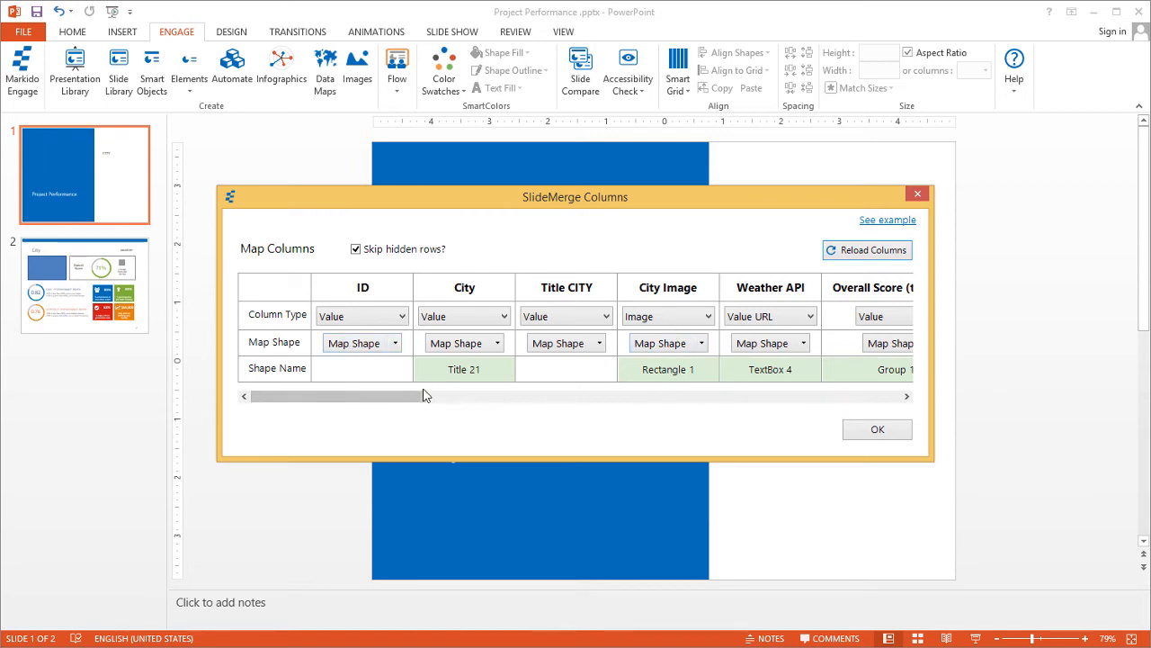
Map the Title CITY column to the CITY text box on the title slide and accept the column mapping.
left_click_drag(398, 397, 369, 400)
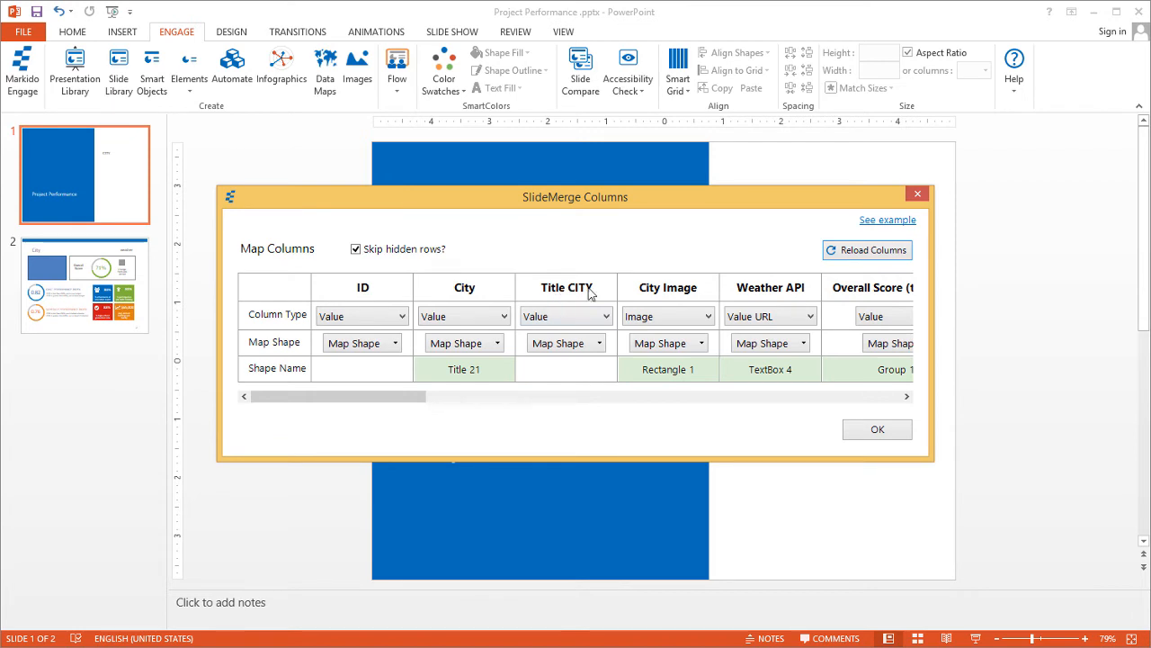
left_click(558, 345)
left_click(762, 262)
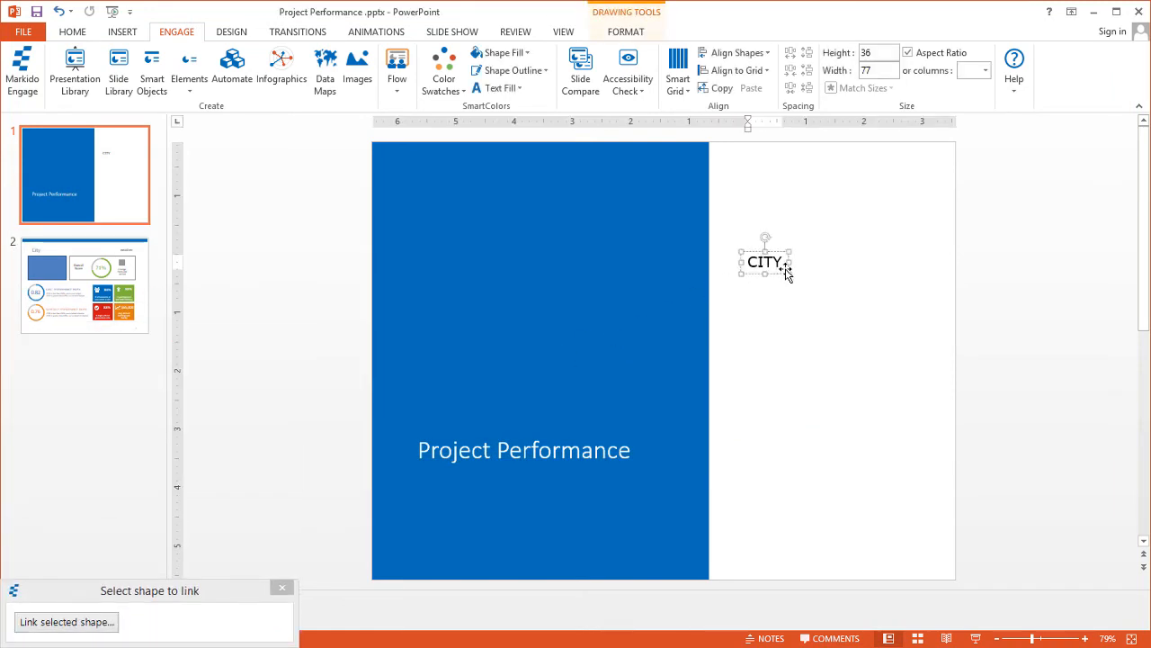
left_click(104, 623)
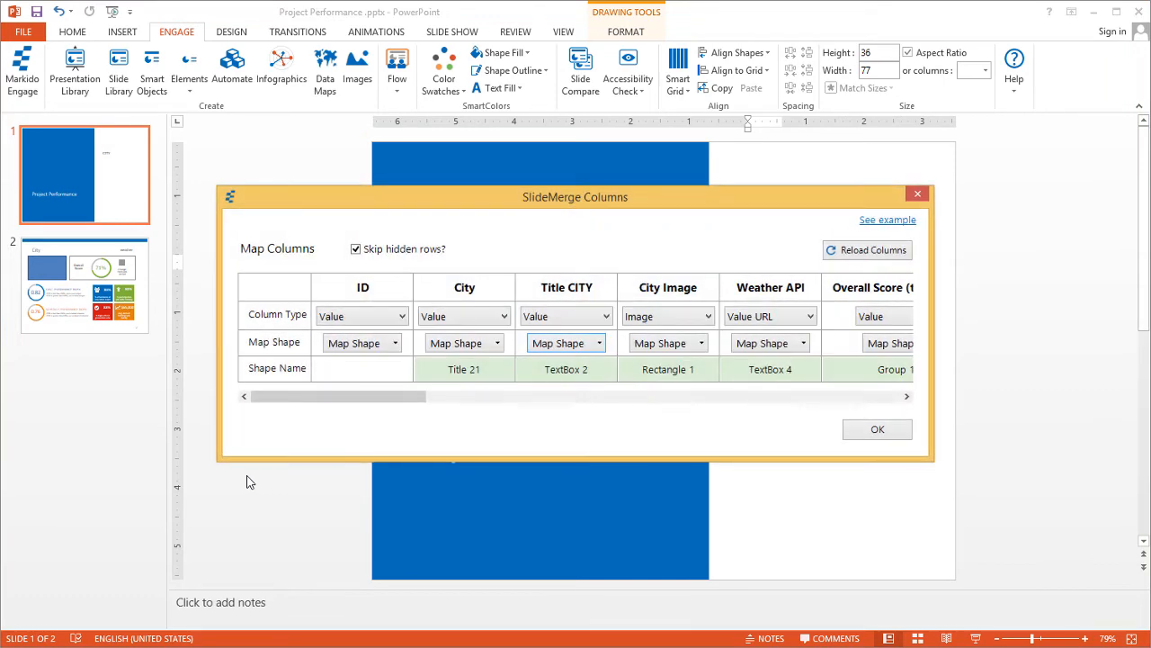
left_click(873, 431)
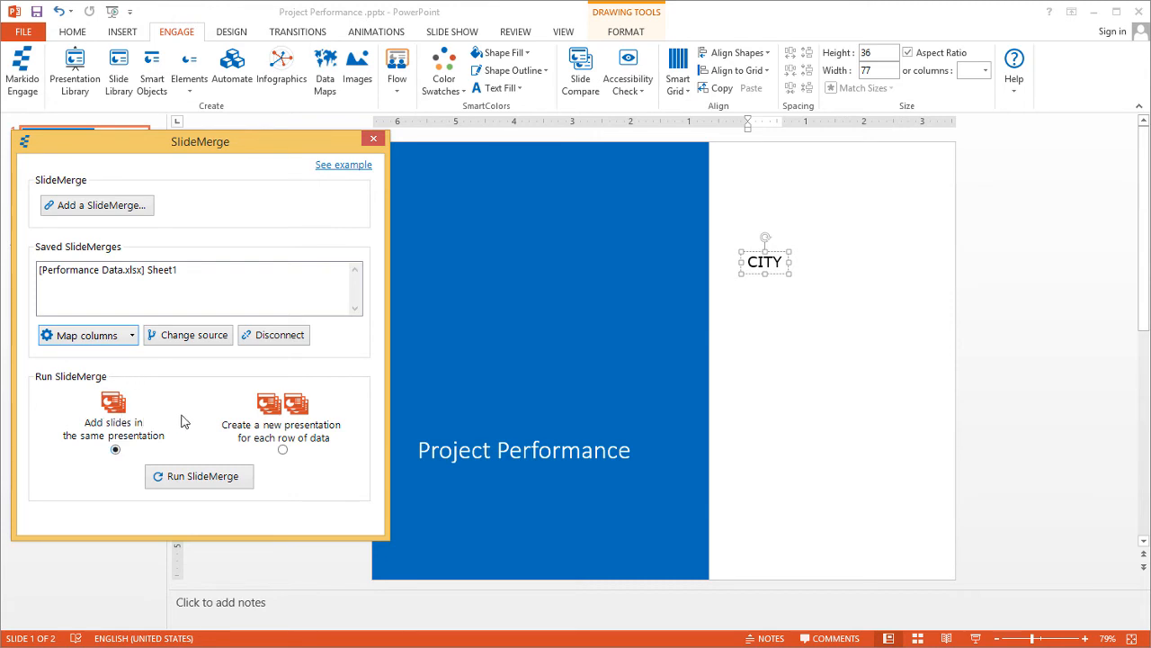
Run the SlideMerge with a new presentation for each row, saving manually as Project Performance -20161111.pptx in a new Desktop folder named MANUAL.
left_click(152, 276)
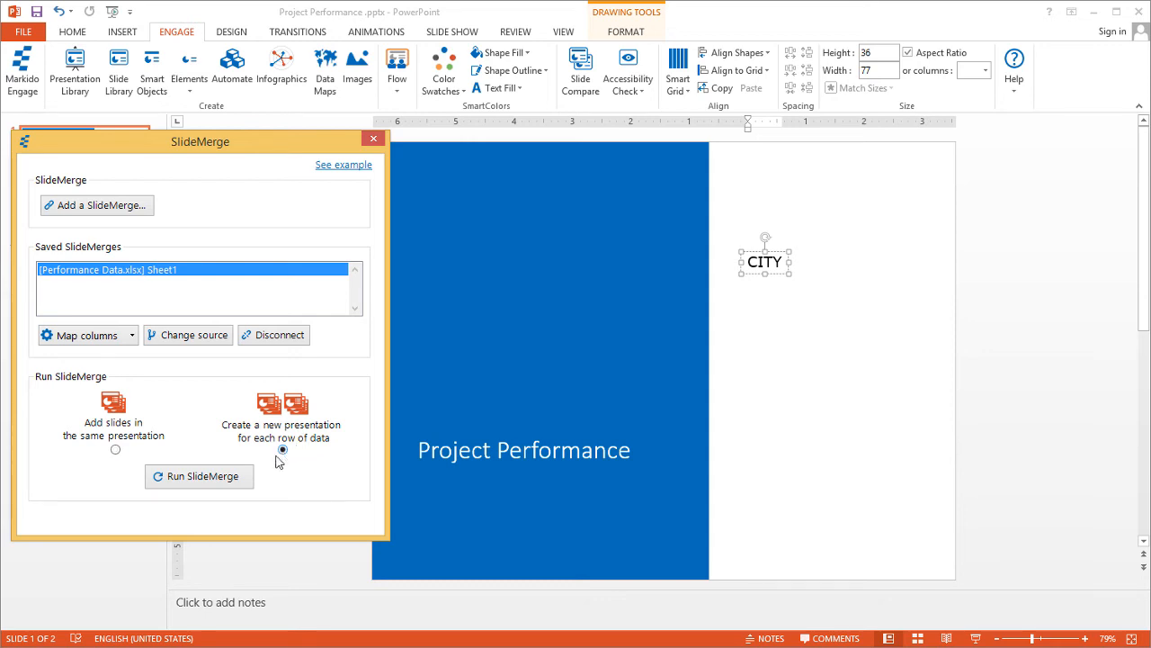
left_click(220, 483)
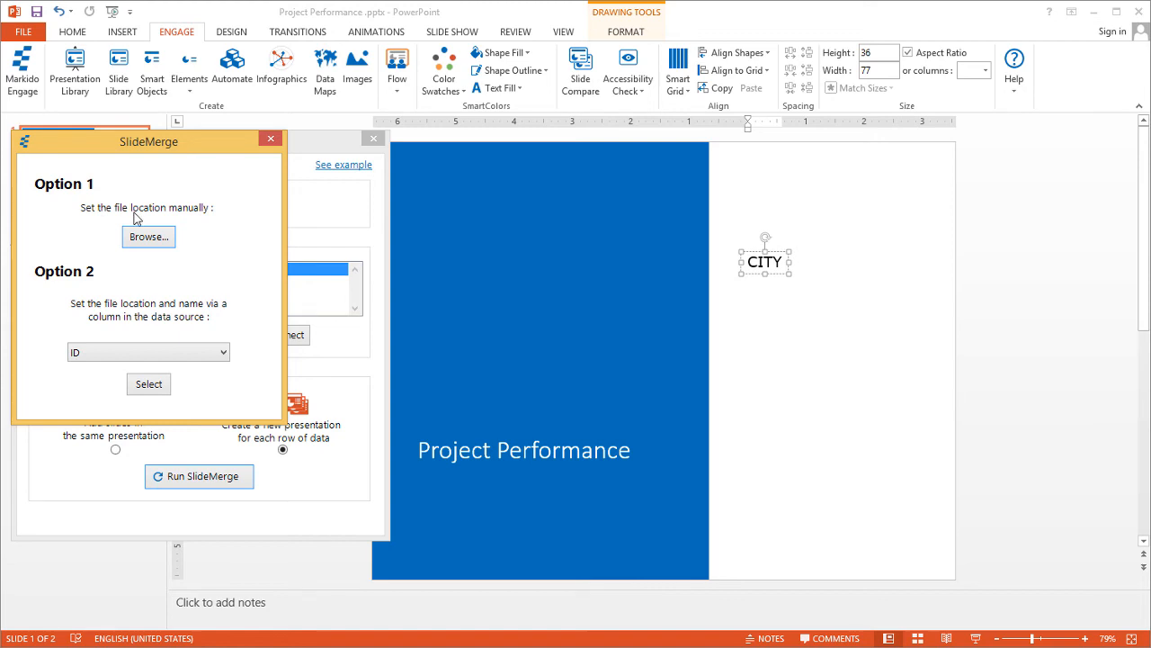
left_click(148, 238)
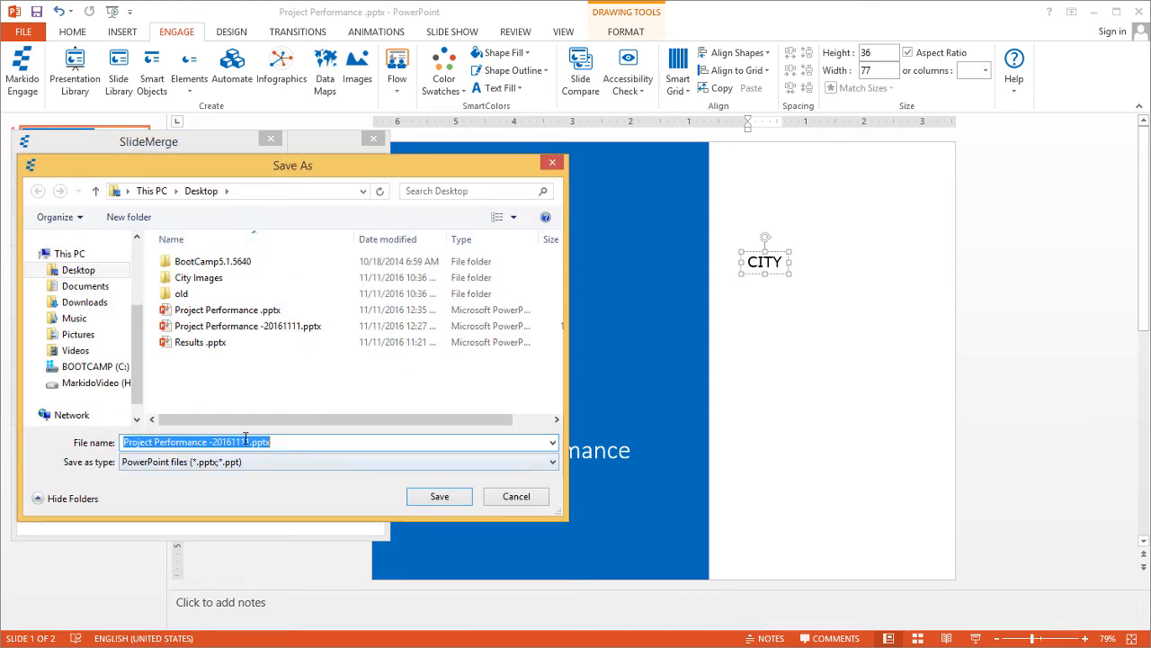
left_click(129, 217)
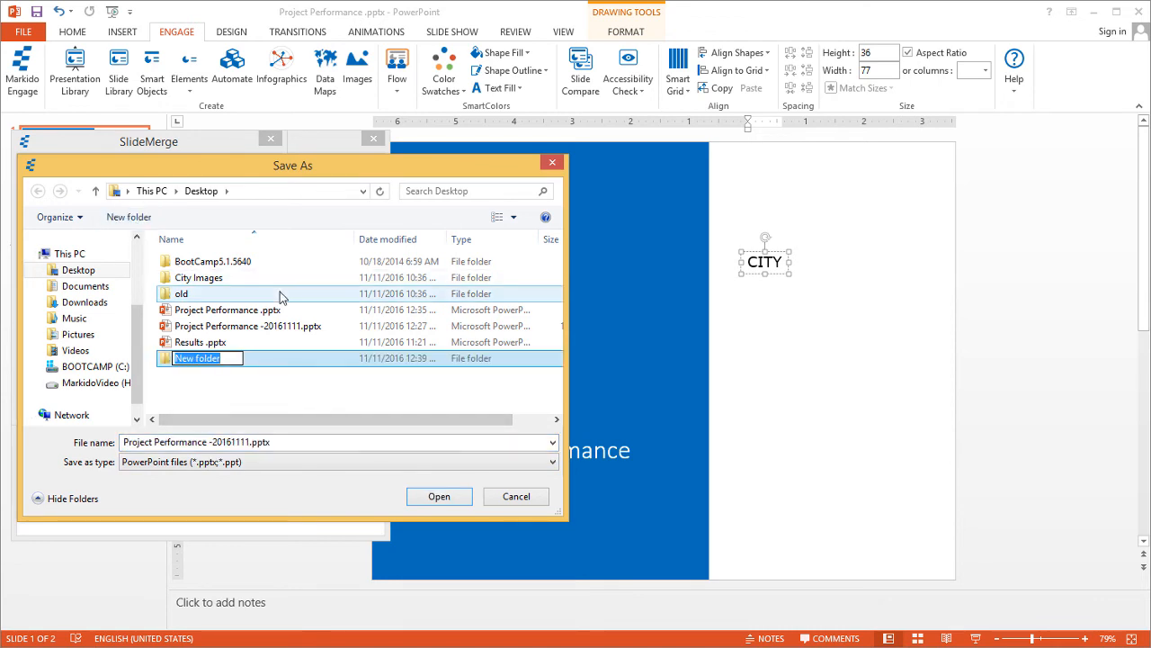
type("MANUAL")
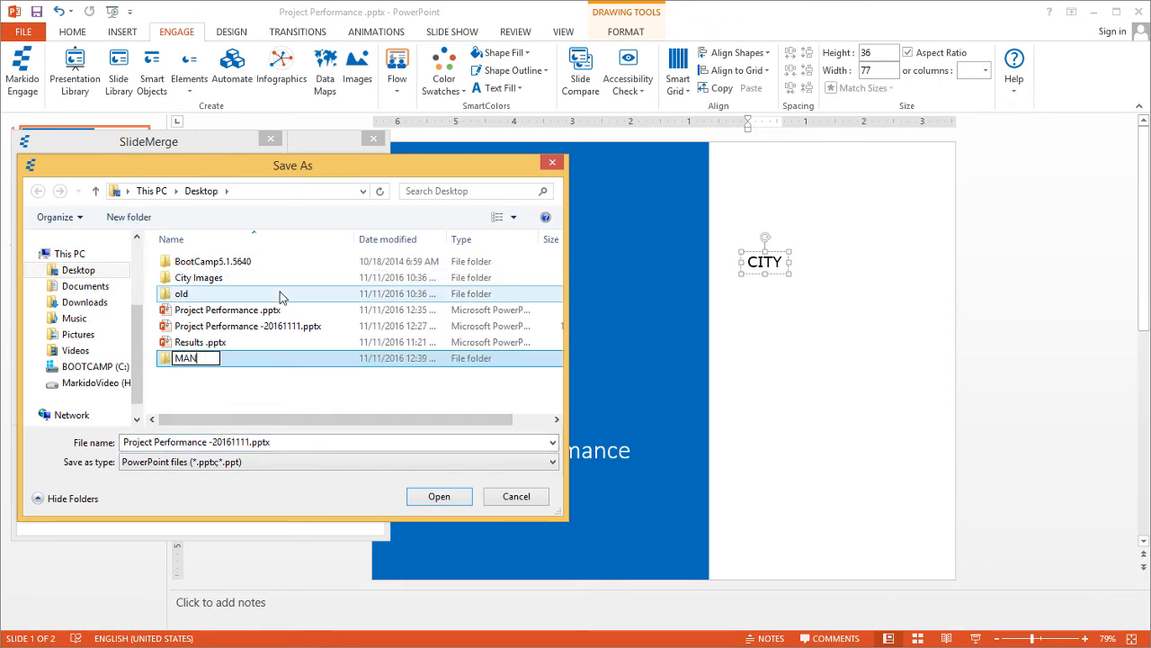
double_click(173, 360)
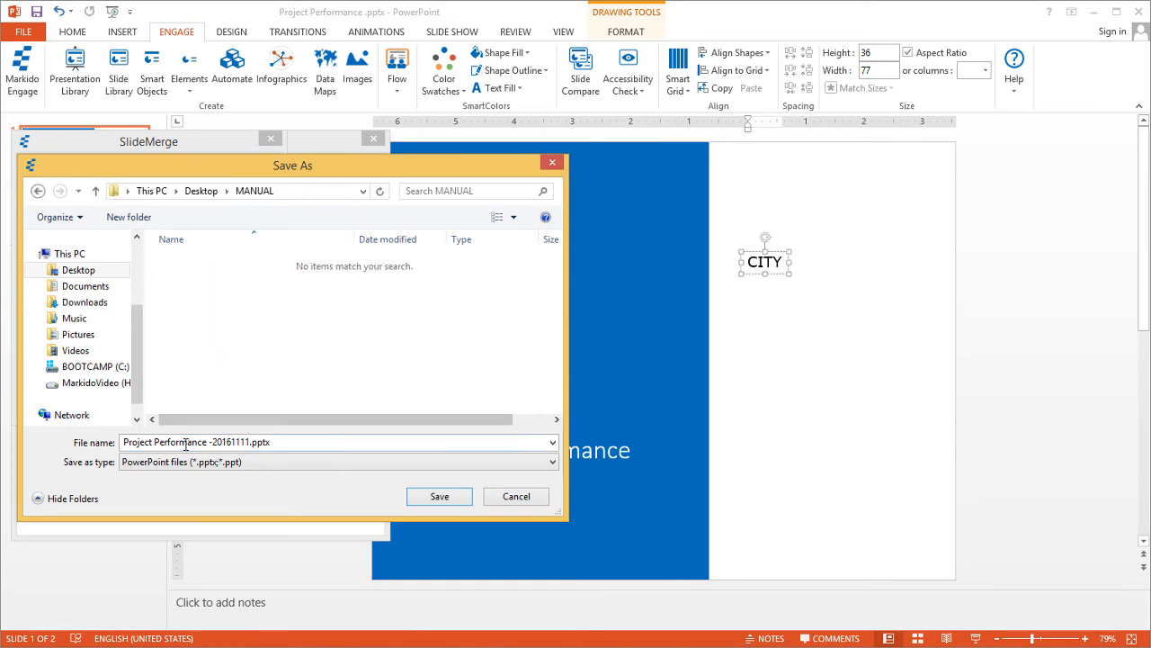
left_click(440, 496)
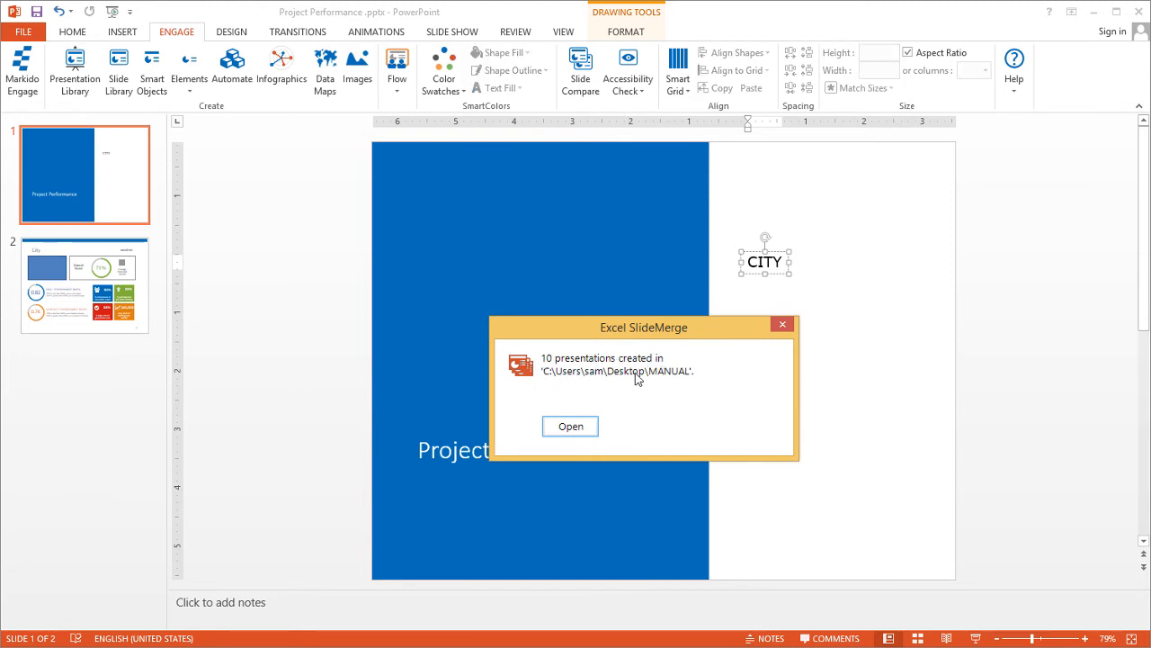
Open the MANUAL folder, review both slides of Project Performance -20161111-1.pptx, and close that presentation.
left_click(581, 428)
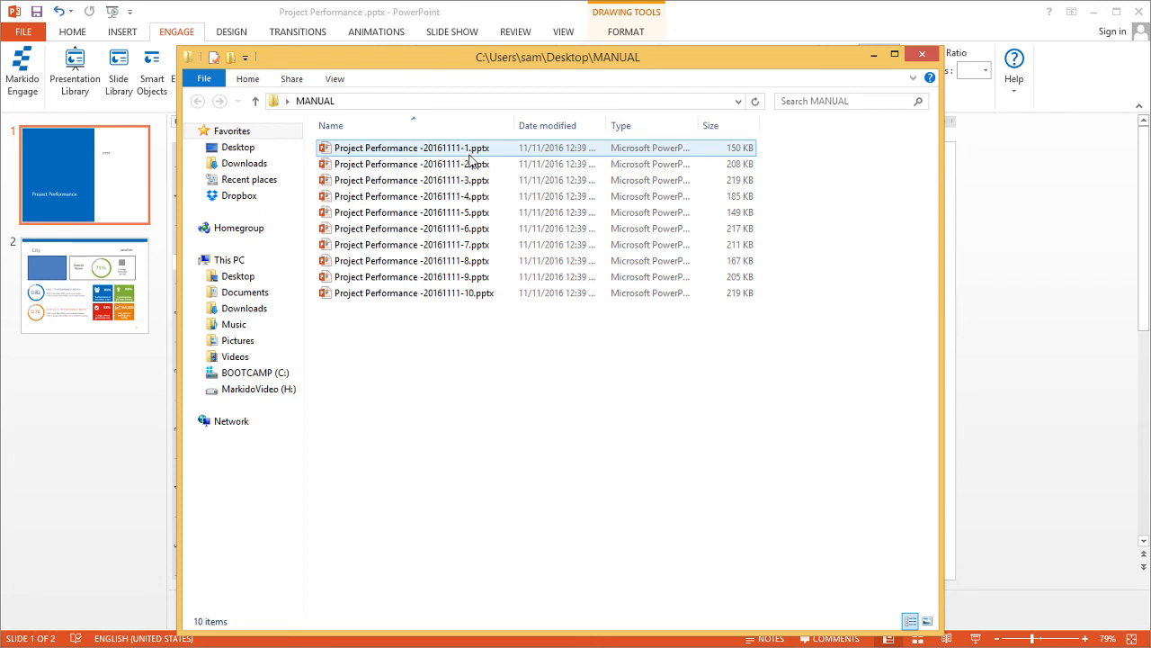
double_click(413, 149)
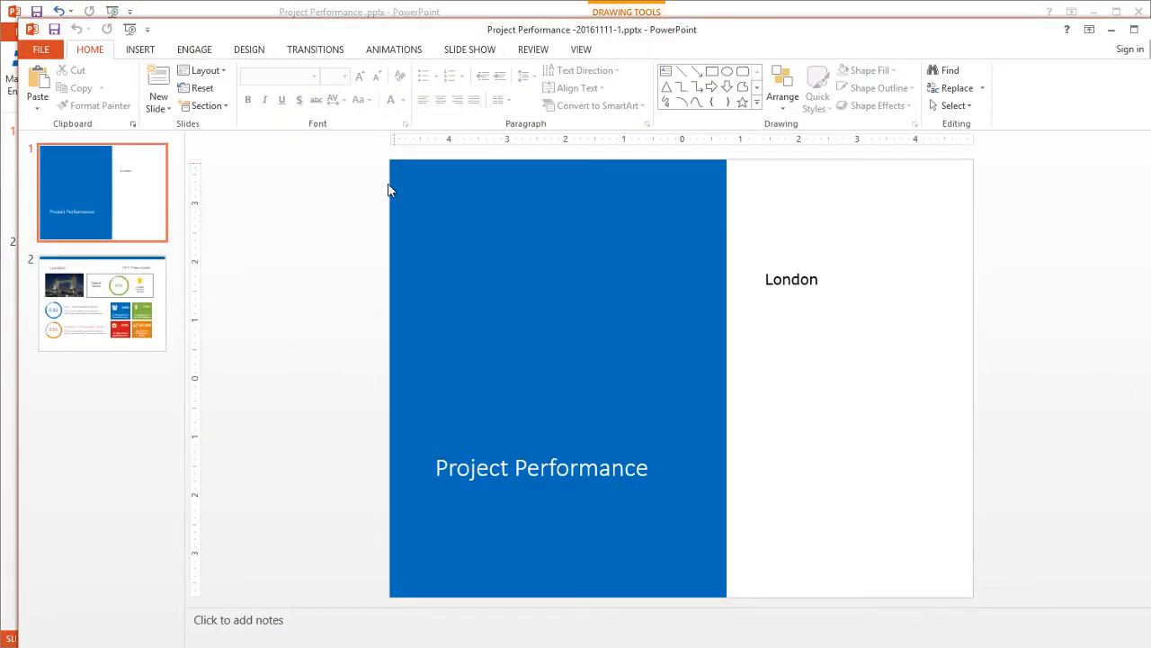
left_click(138, 310)
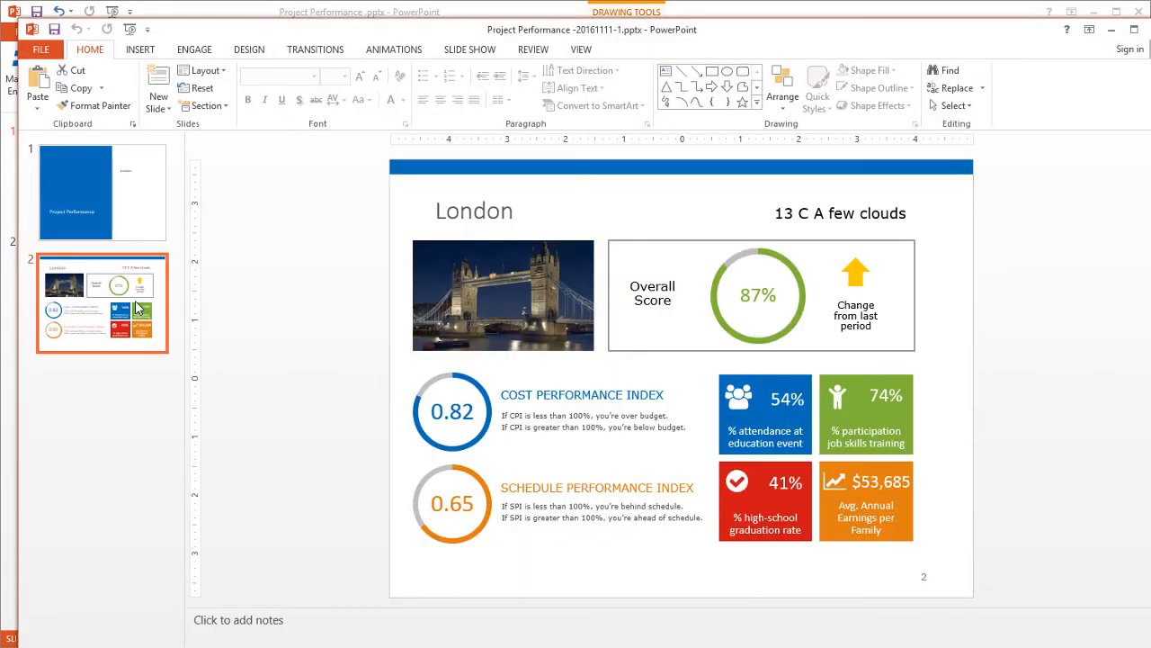
left_click(1150, 30)
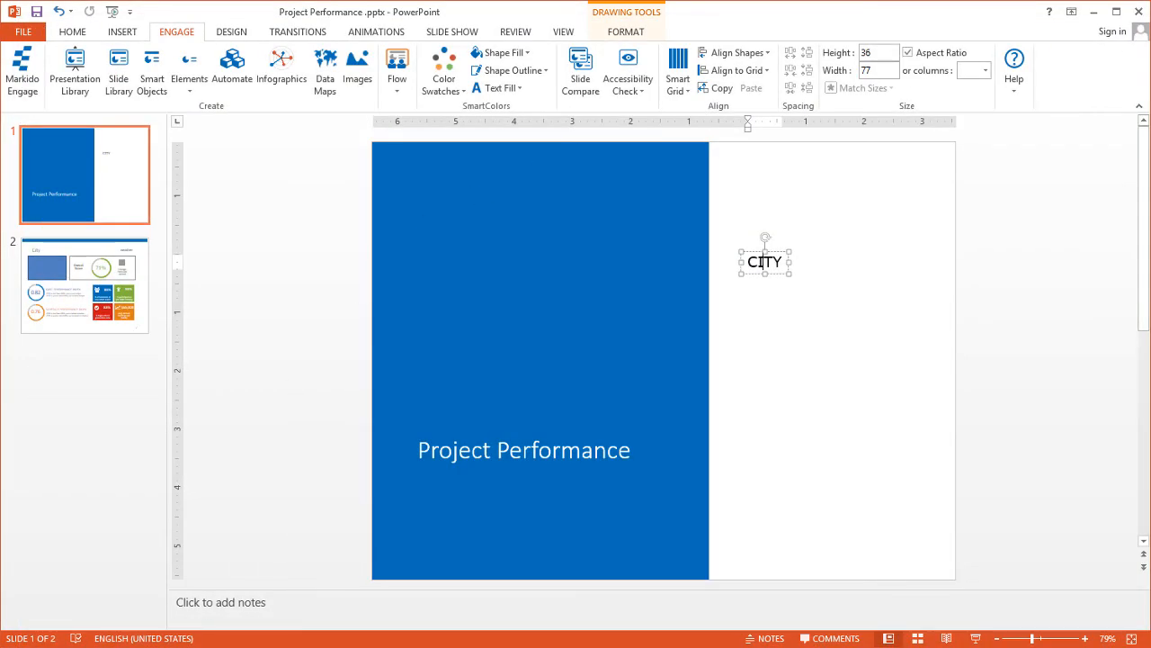
Return to the MANUAL folder and open Project Performance -20161111-2.pptx to check its title slide.
mouse_move(182, 646)
left_click(318, 643)
double_click(453, 170)
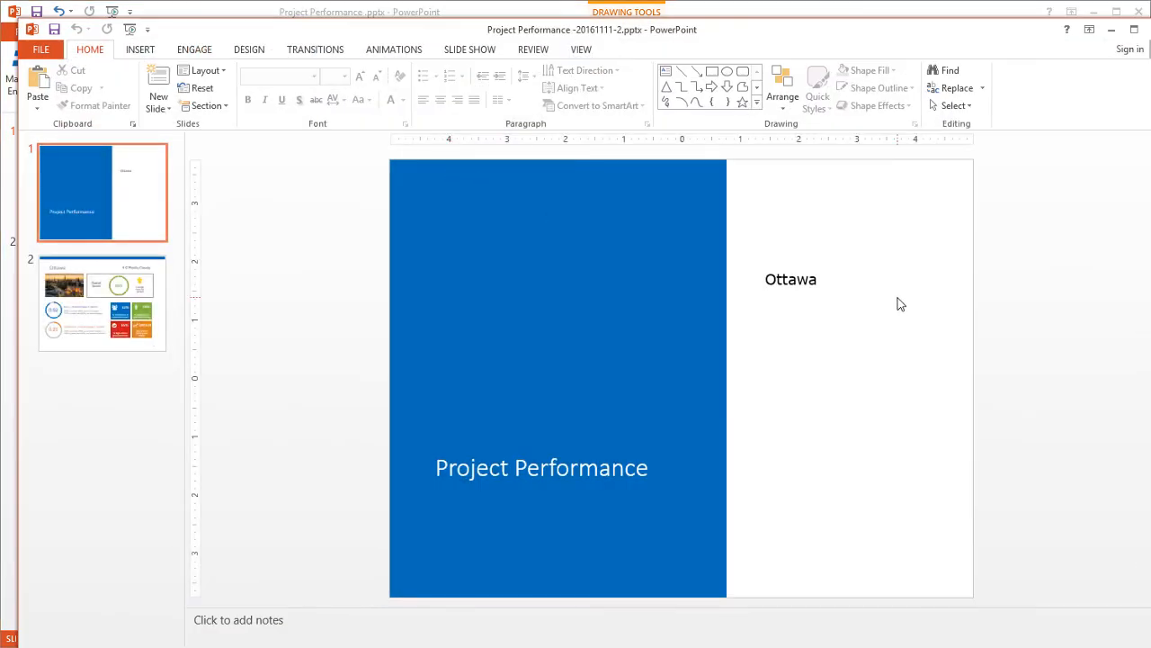
Review slide 2 of the Ottawa presentation and close that presentation.
left_click(144, 299)
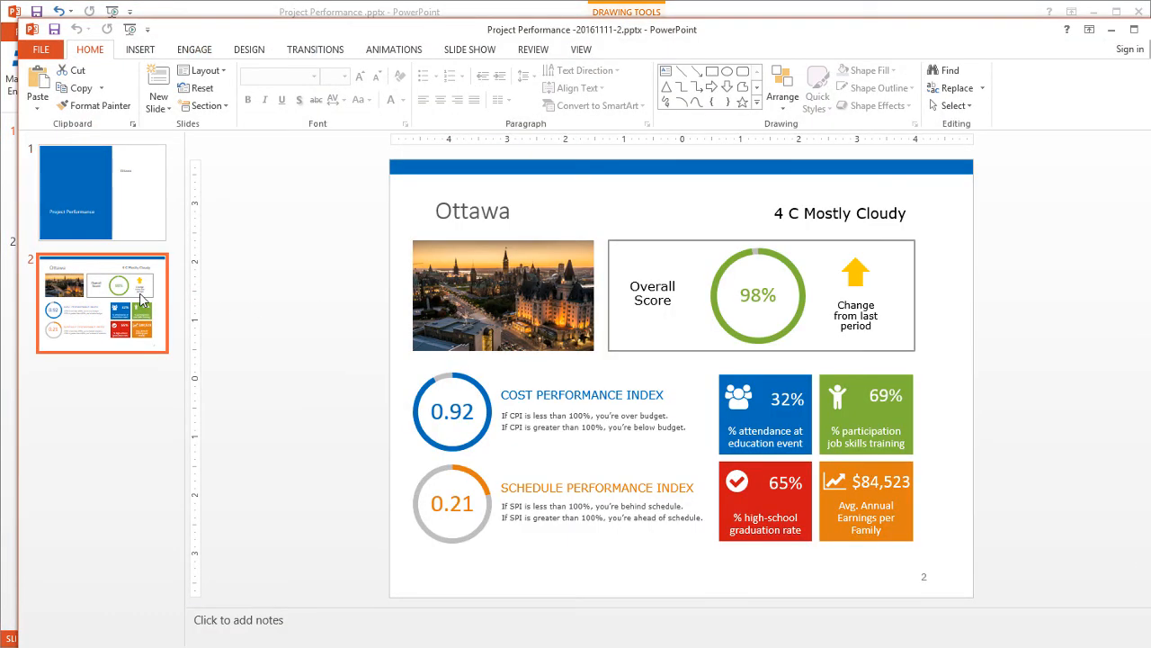
left_click(1150, 29)
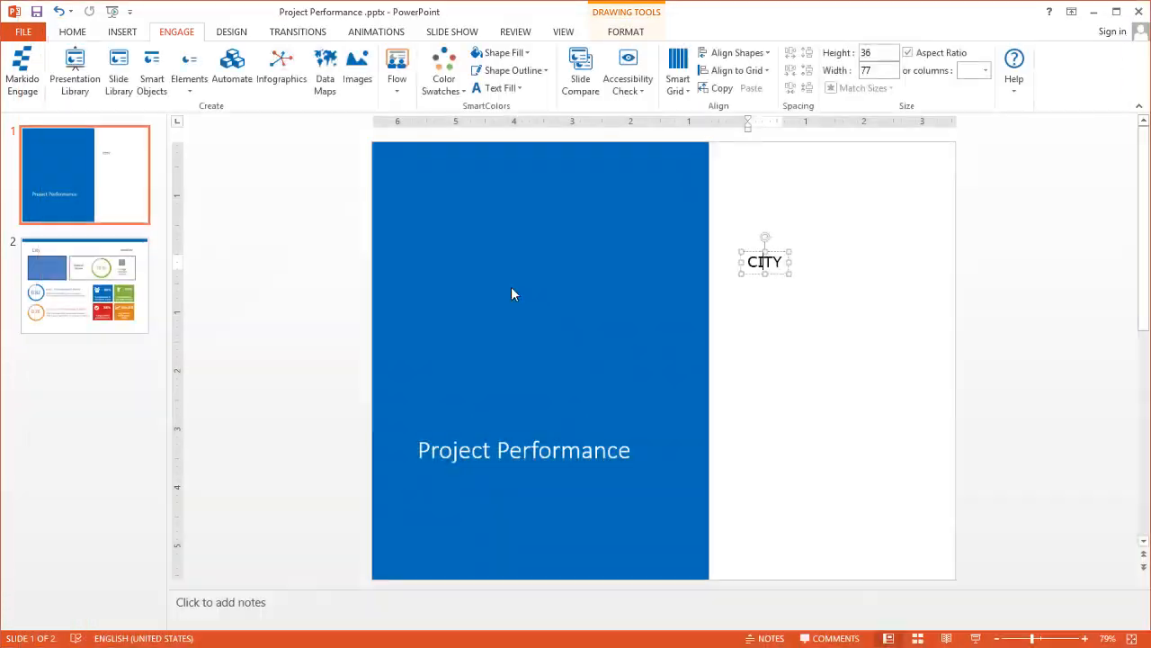
Rename Project Performance -20161111-2.pptx in the MANUAL folder as Ottawa.pptx and close the folder.
mouse_move(184, 646)
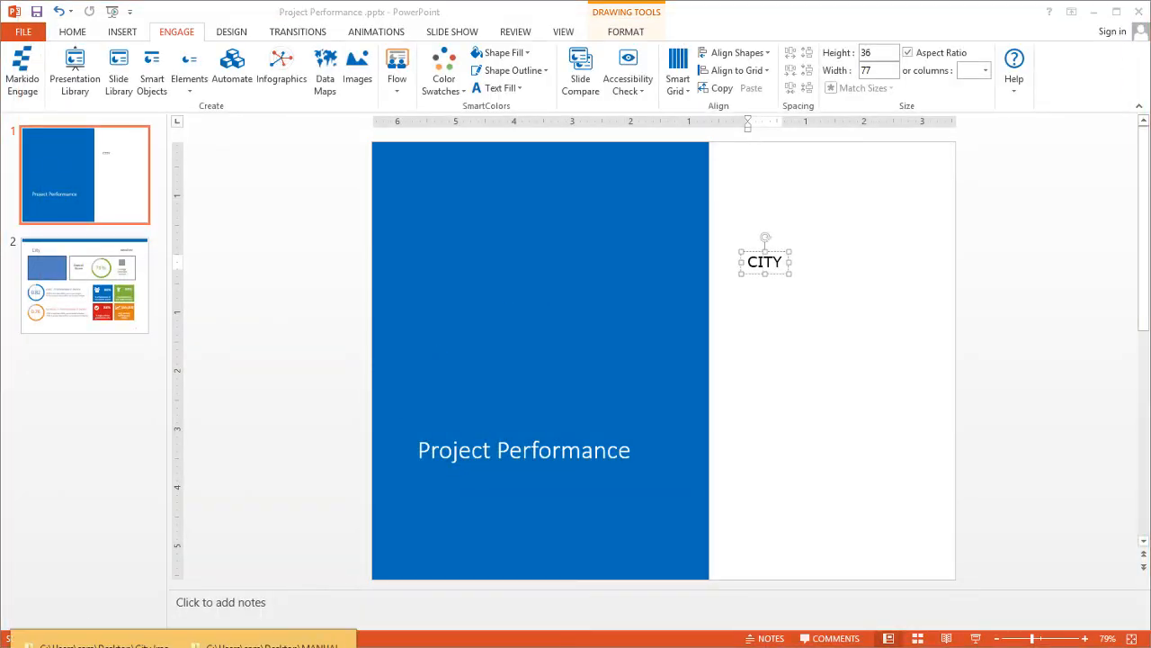
left_click(270, 646)
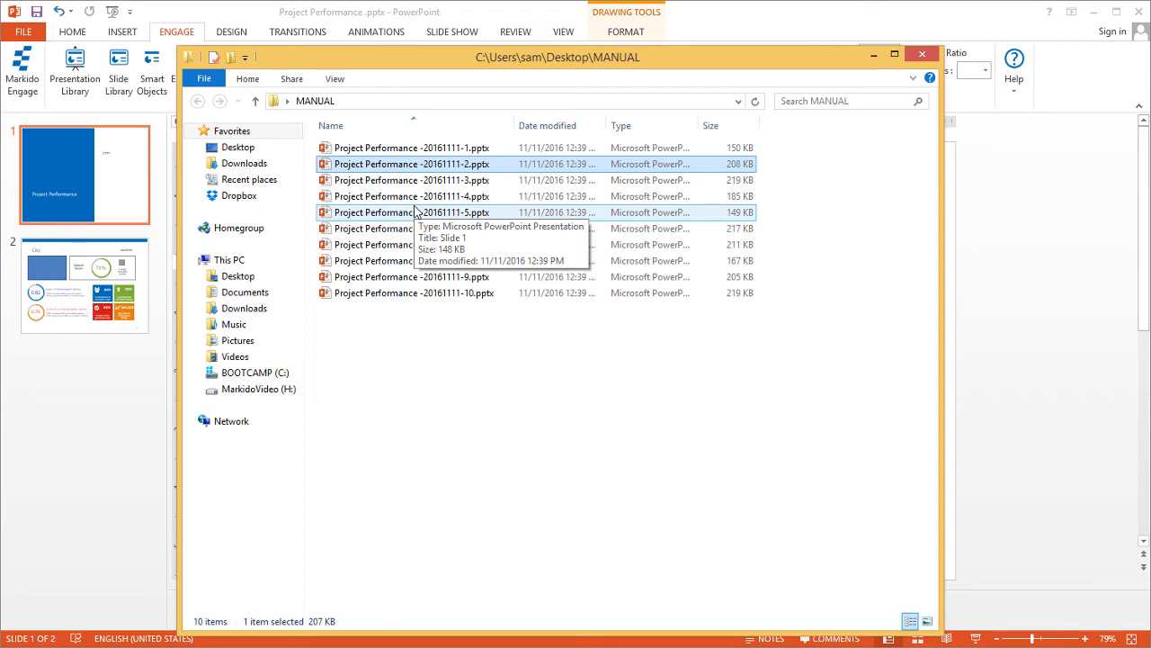
left_click(441, 165)
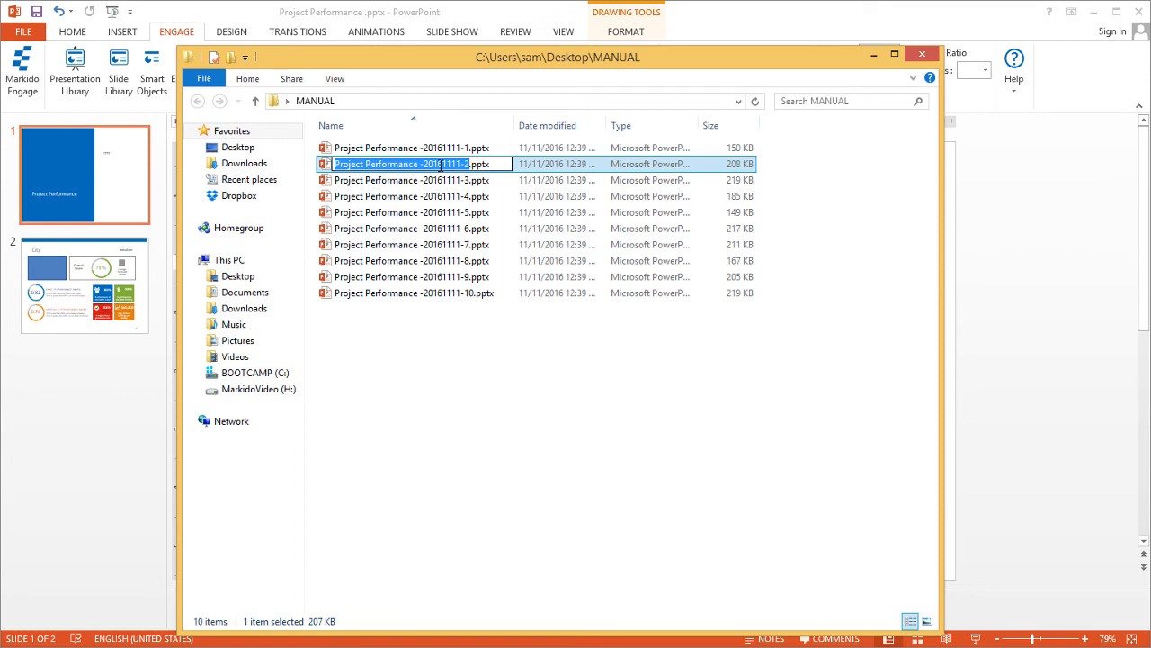
key("BackSpace")
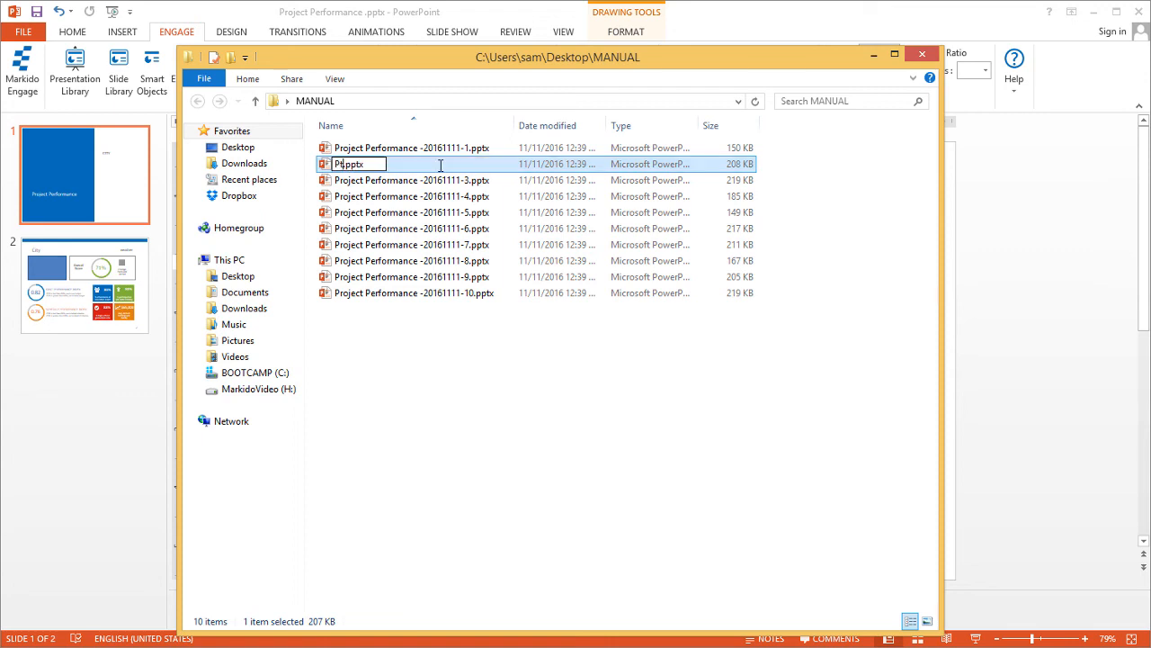
type("Ottawa")
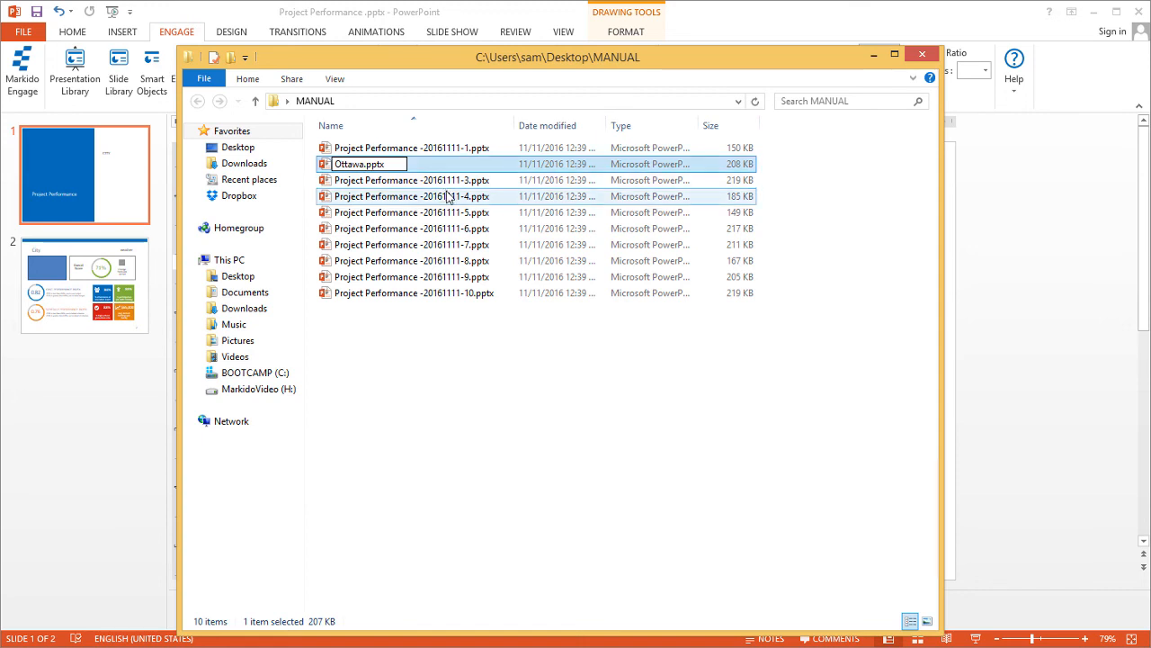
left_click(429, 338)
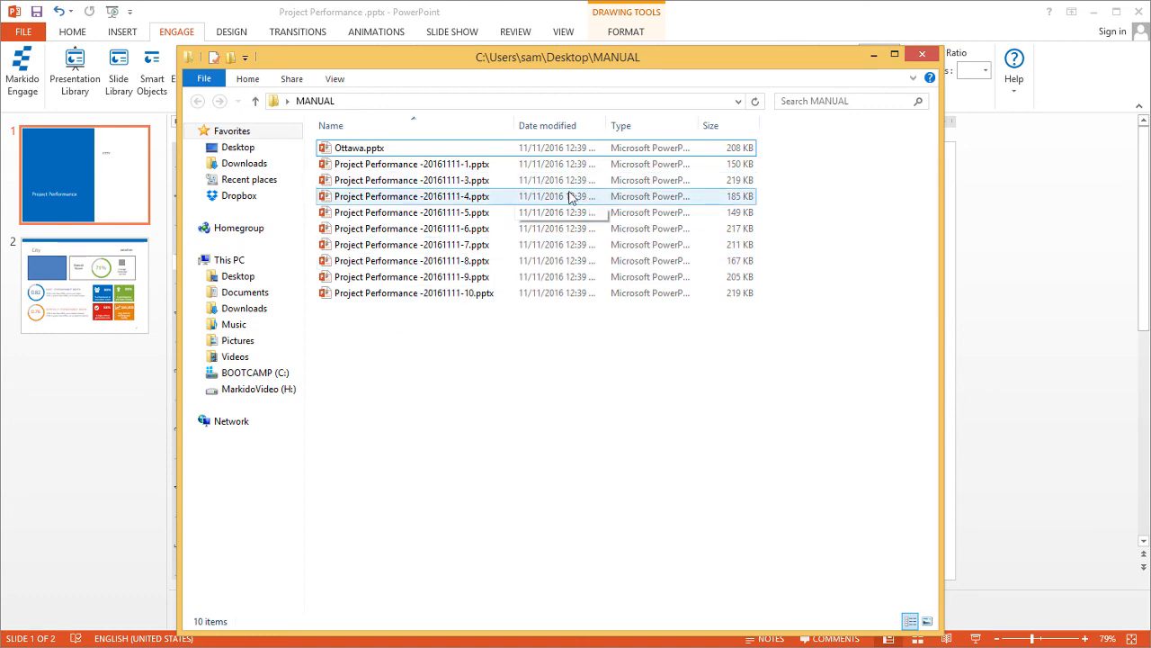
left_click(921, 55)
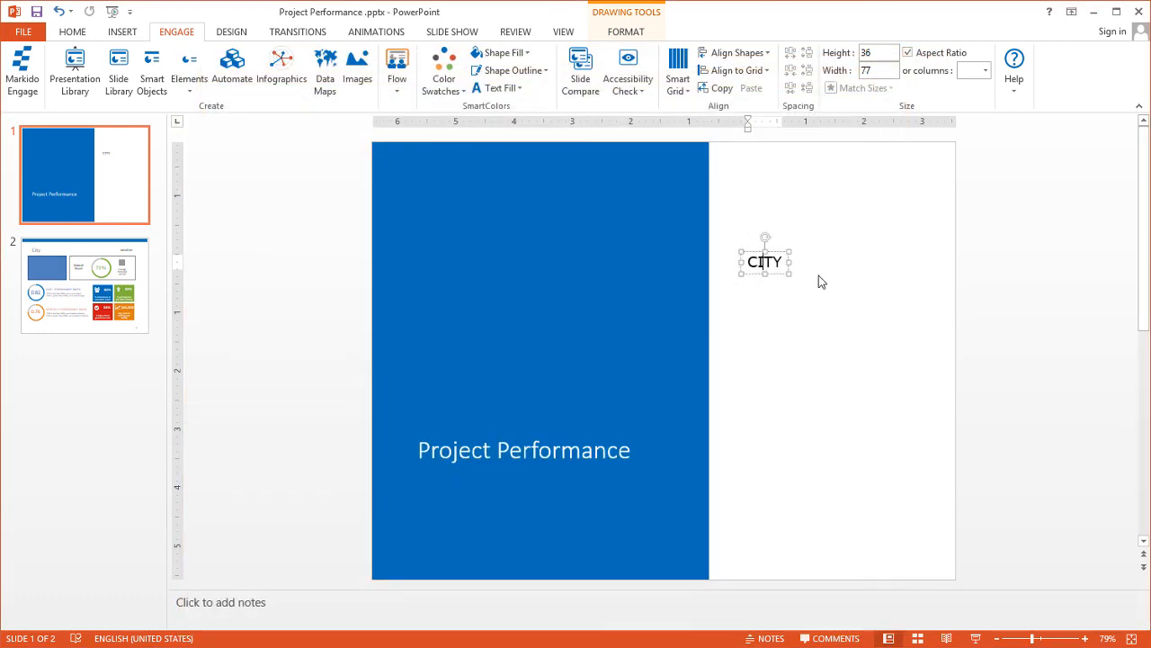
Run the saved SlideMerge with a new presentation for each row, setting file location and name from the File Name column.
left_click(869, 283)
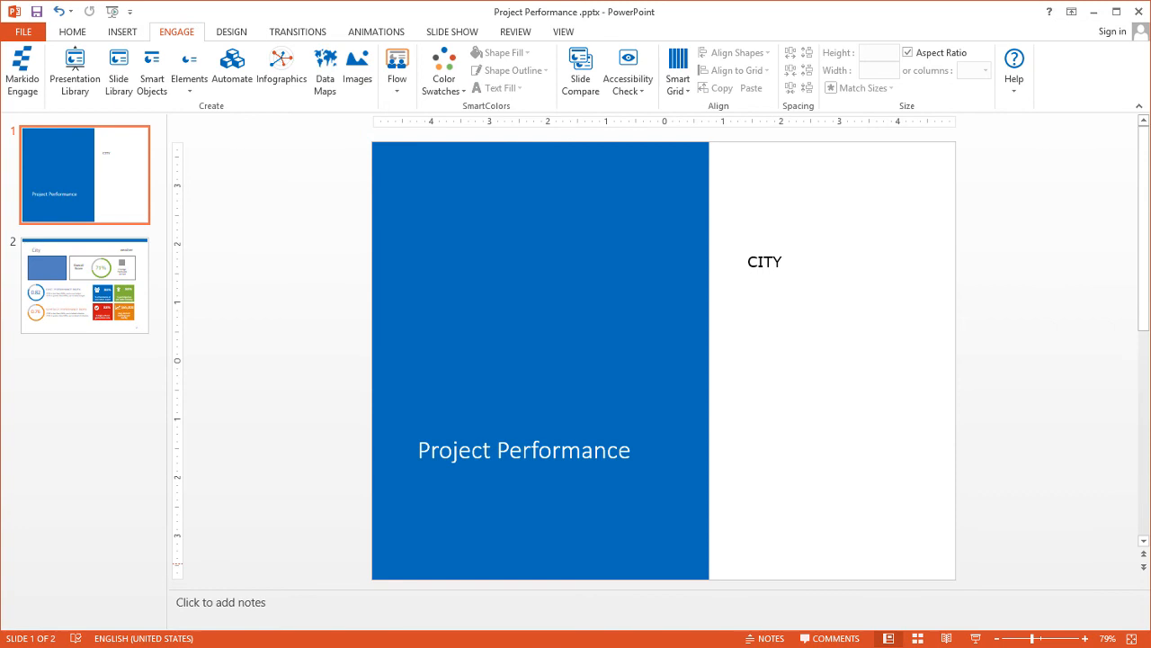
left_click(236, 68)
double_click(441, 298)
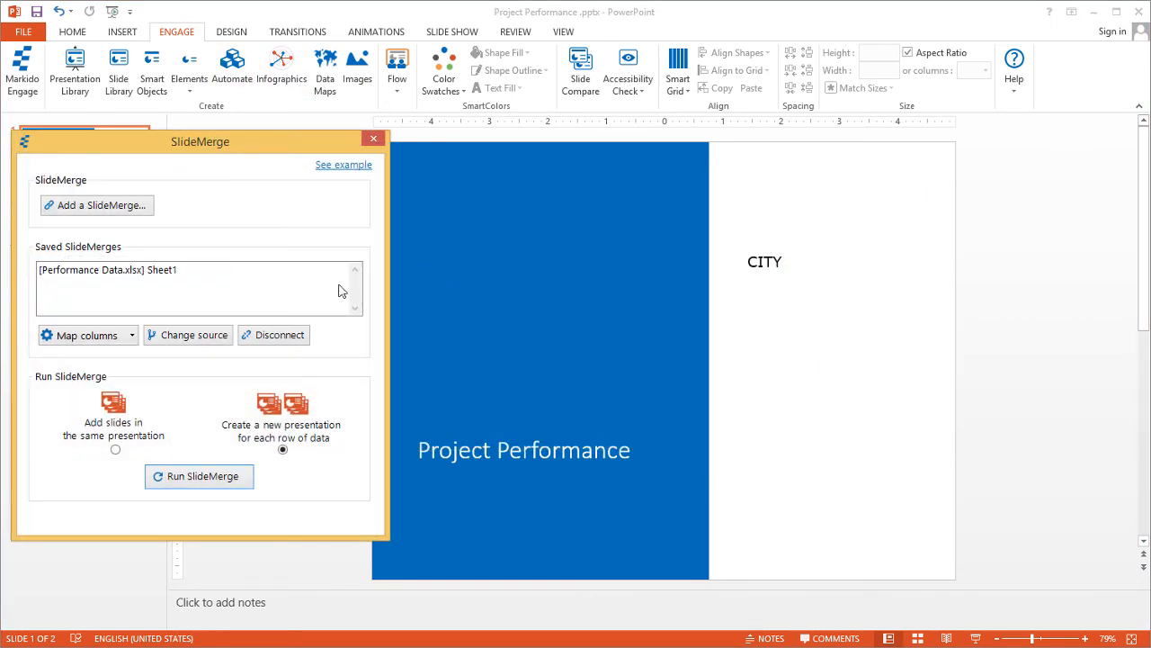
left_click(203, 477)
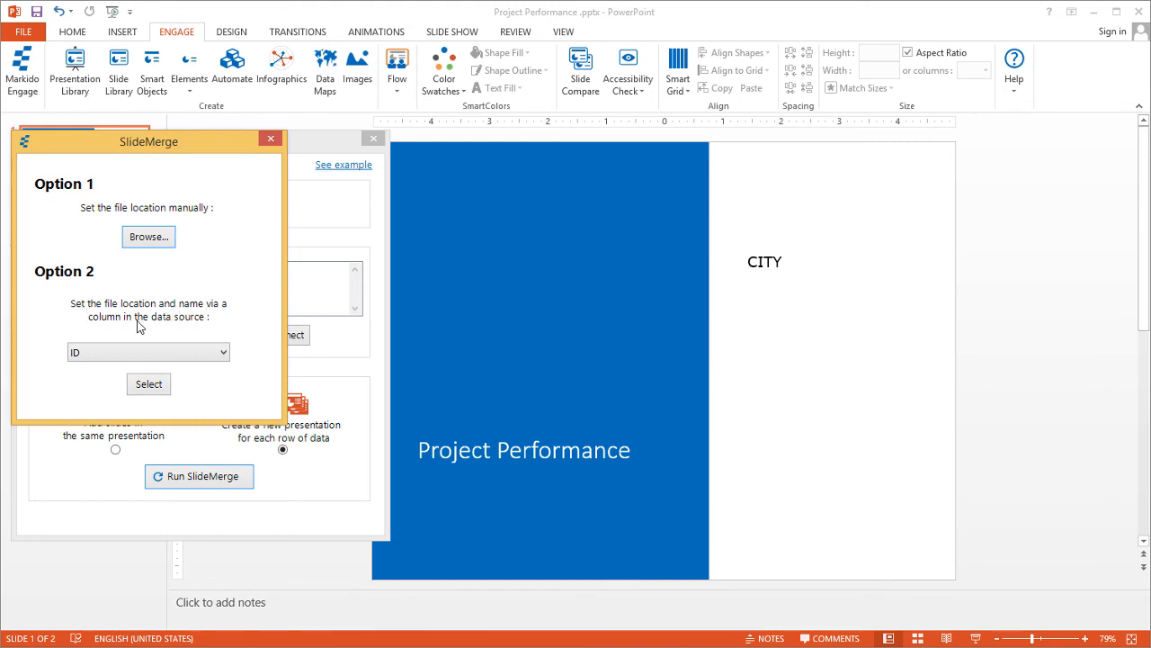
left_click(216, 352)
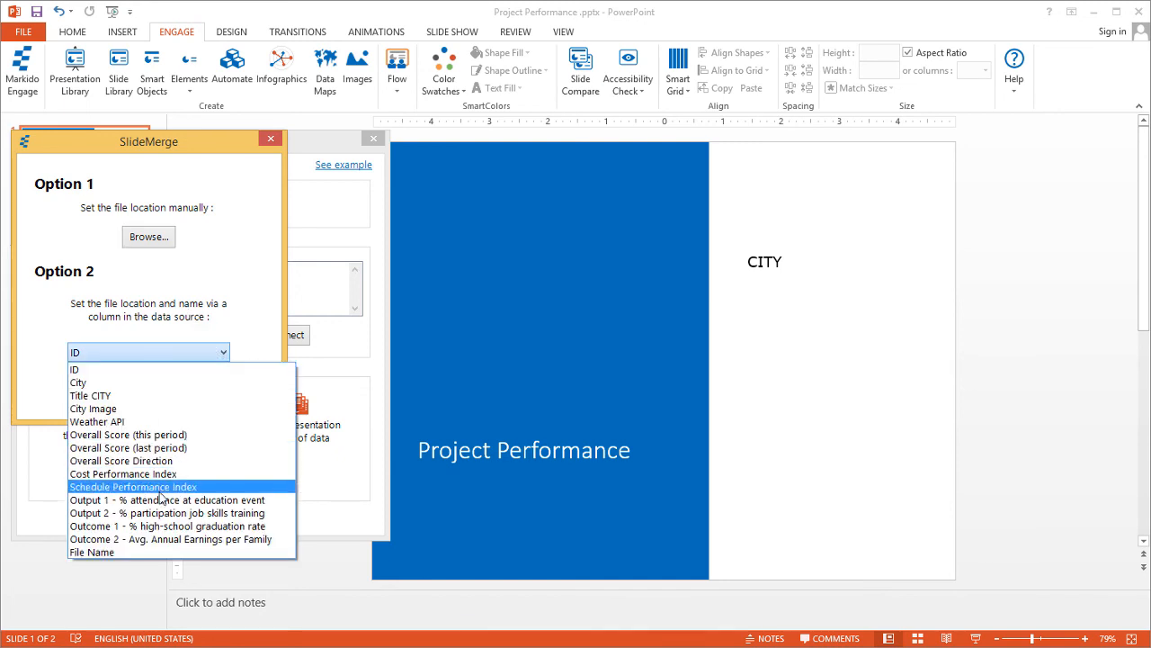
left_click(132, 552)
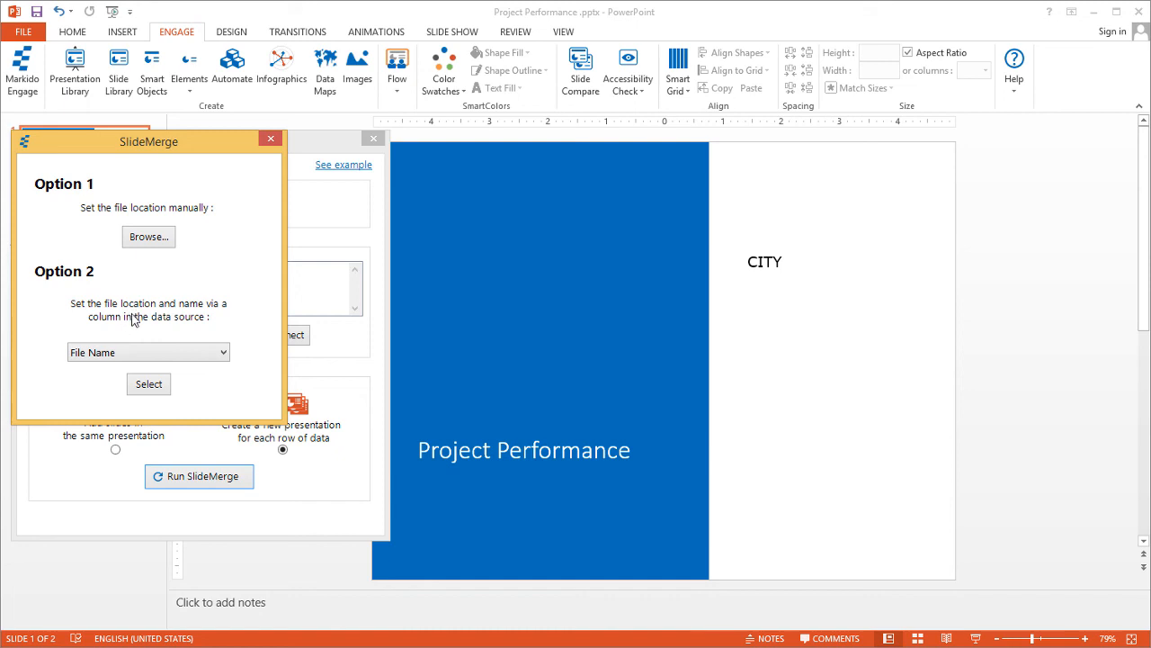
left_click(149, 384)
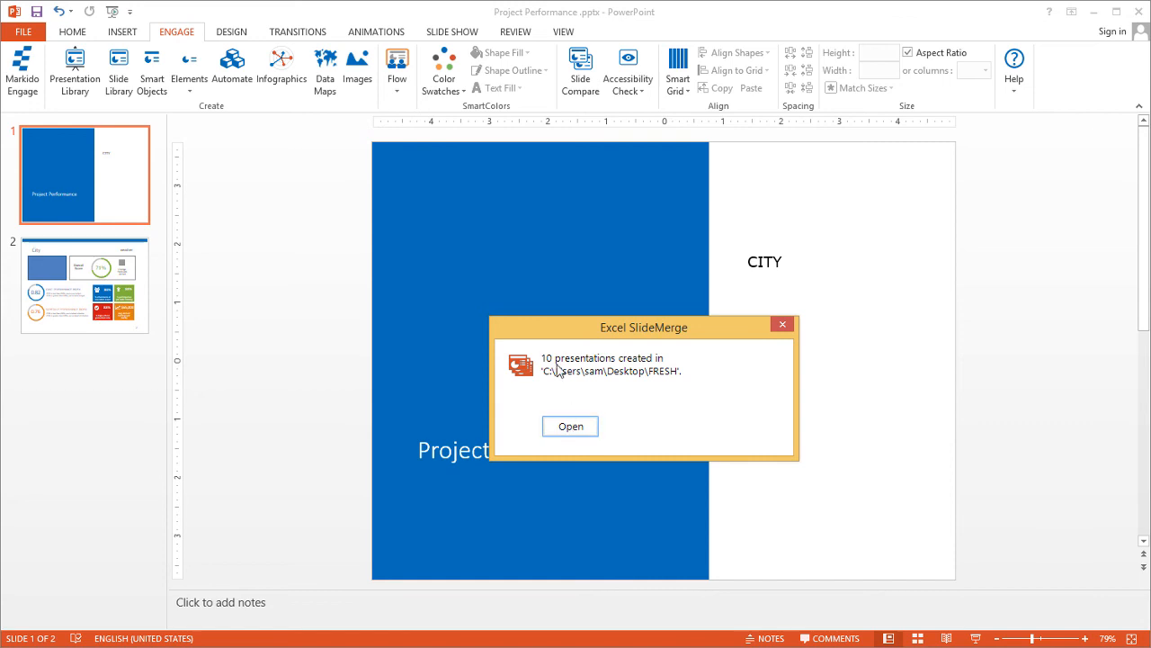
Open the FRESH output folder and review both slides of Beijing.pptx.
left_click(568, 426)
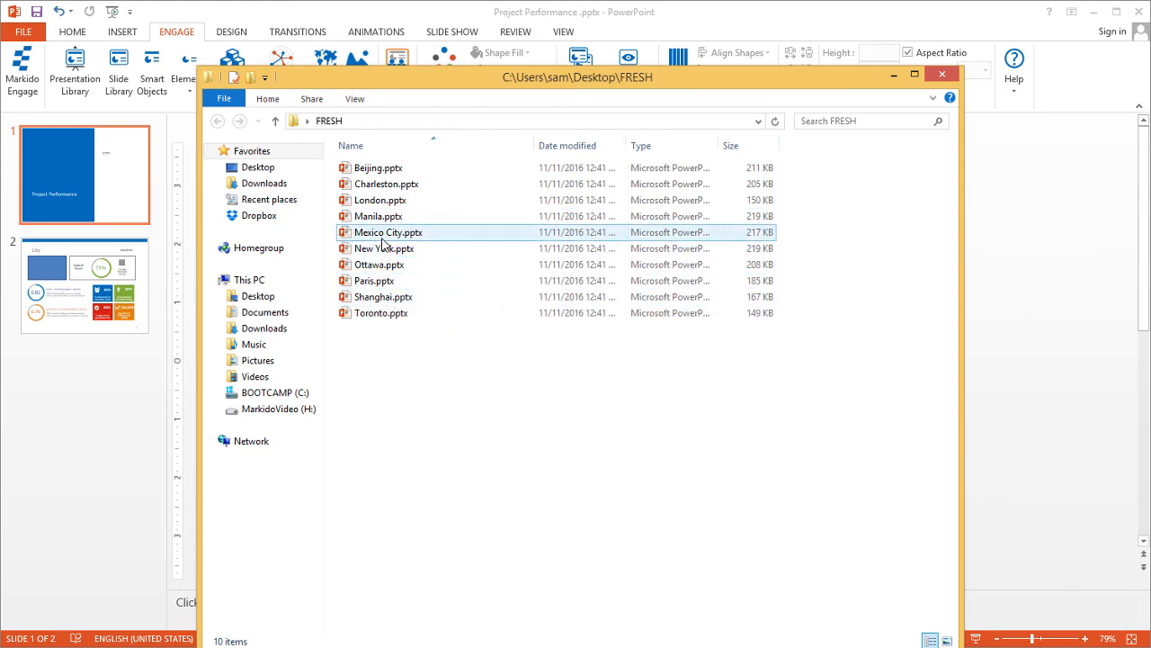
double_click(369, 170)
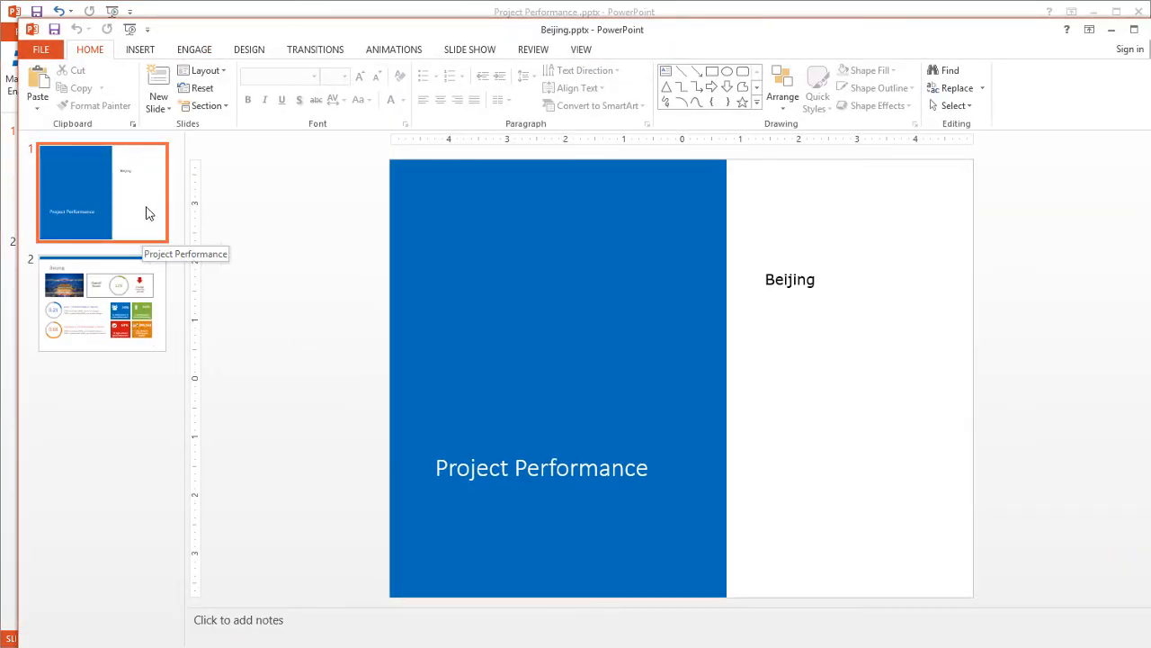
left_click(152, 306)
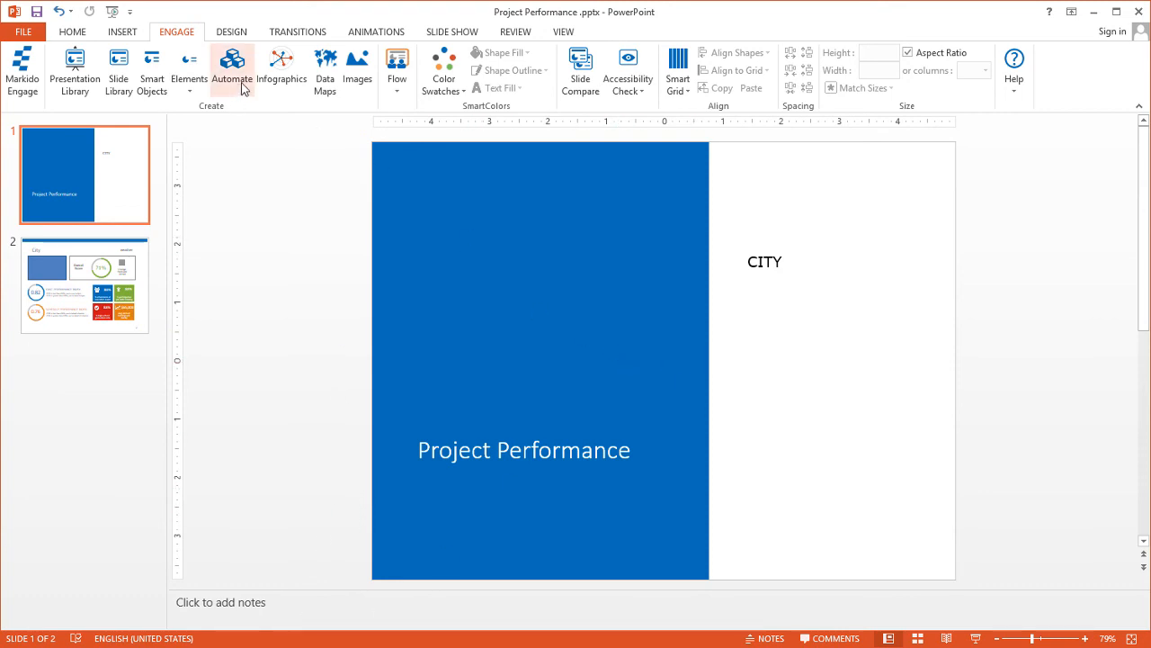
Clear the presentation and folder windows off the desktop and open Performance Data.xlsx in Excel.
left_click(1092, 13)
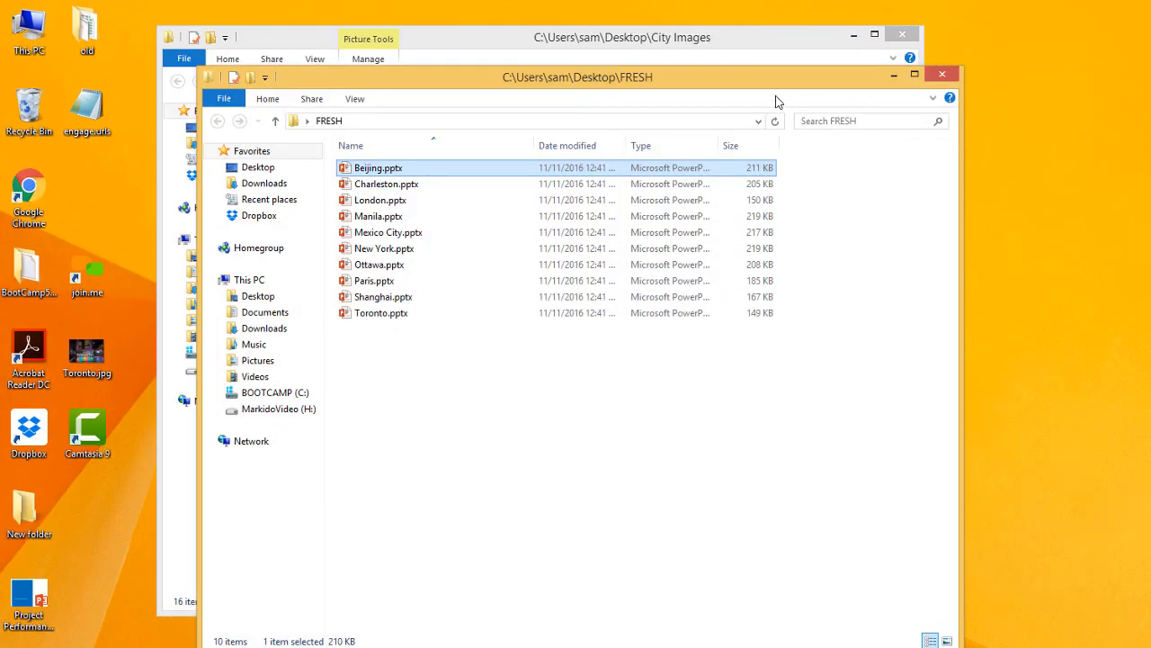
left_click(893, 74)
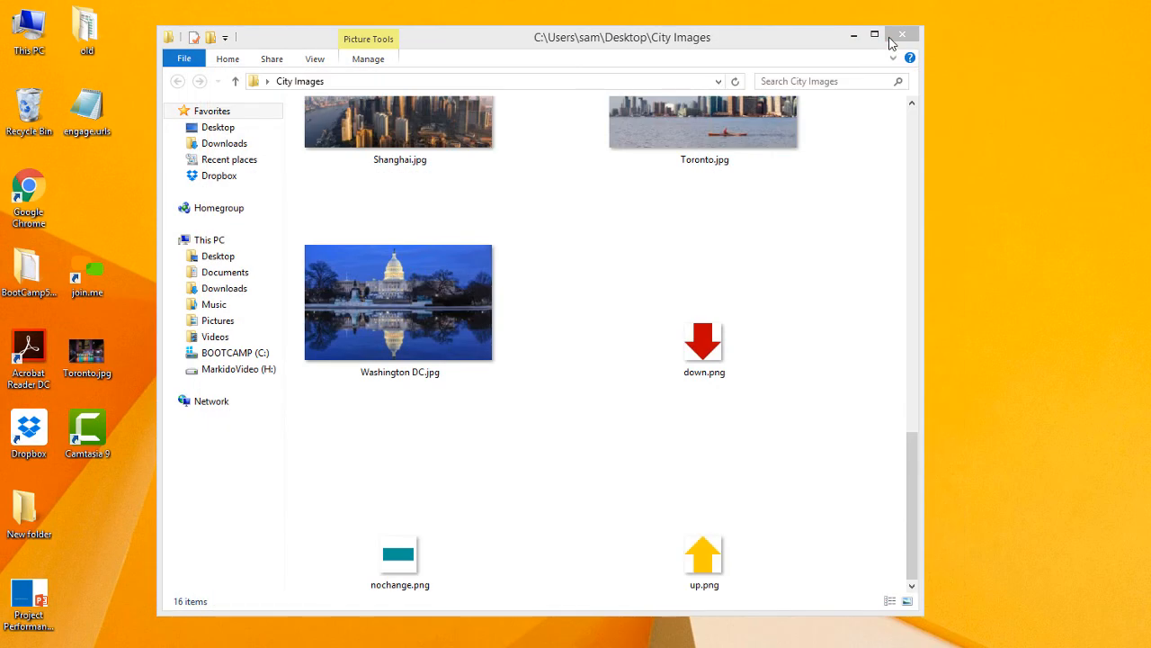
left_click(902, 36)
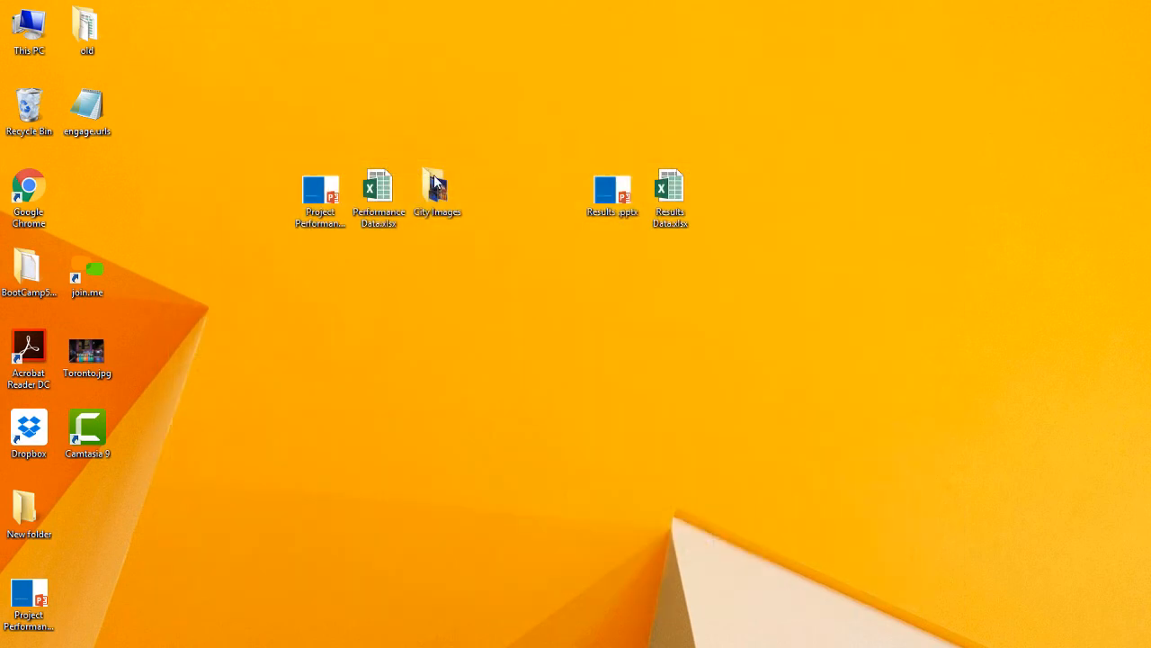
double_click(389, 186)
Remove the FRESH folder from the New York row's File Name formula so its path points directly to the Desktop.
left_click(764, 230)
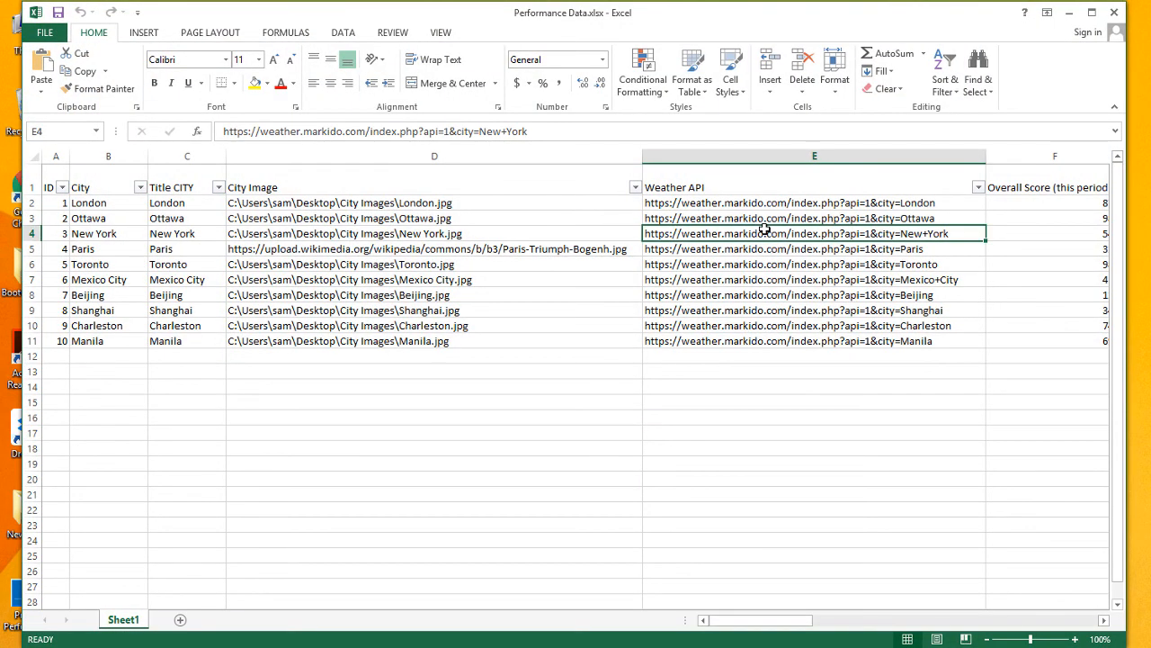
key("Right")
key("Right")
key("Right")
key("Right")
key("Right")
key("Right")
key("Right")
key("Right")
key("Right")
key("Right")
key("Right")
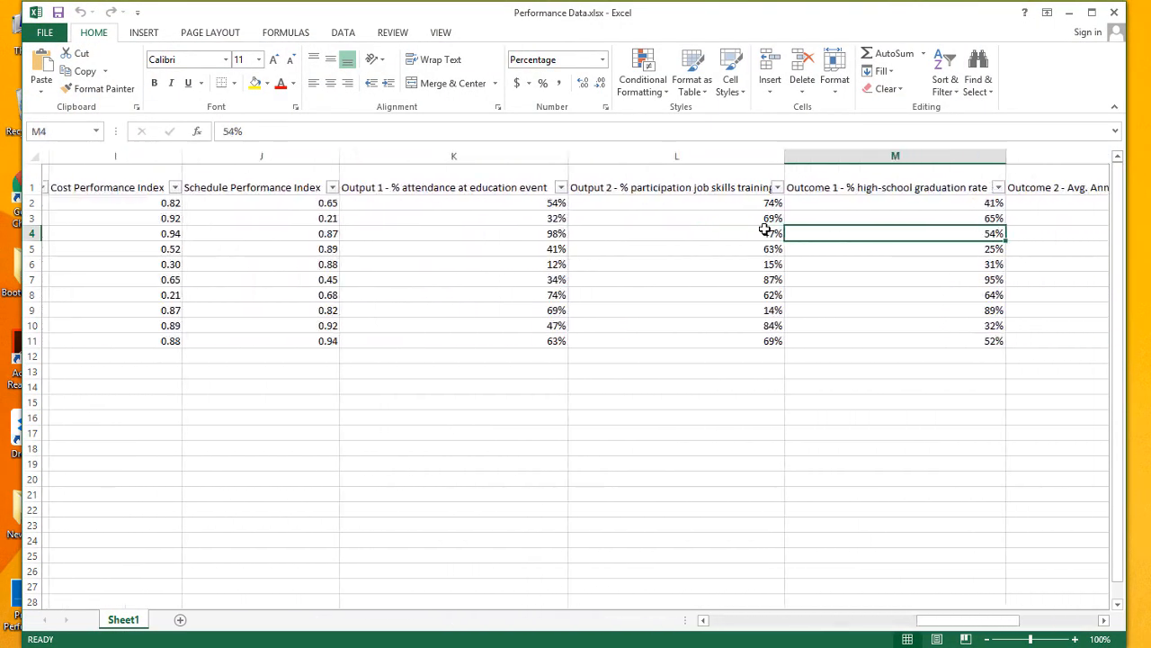
key("Left")
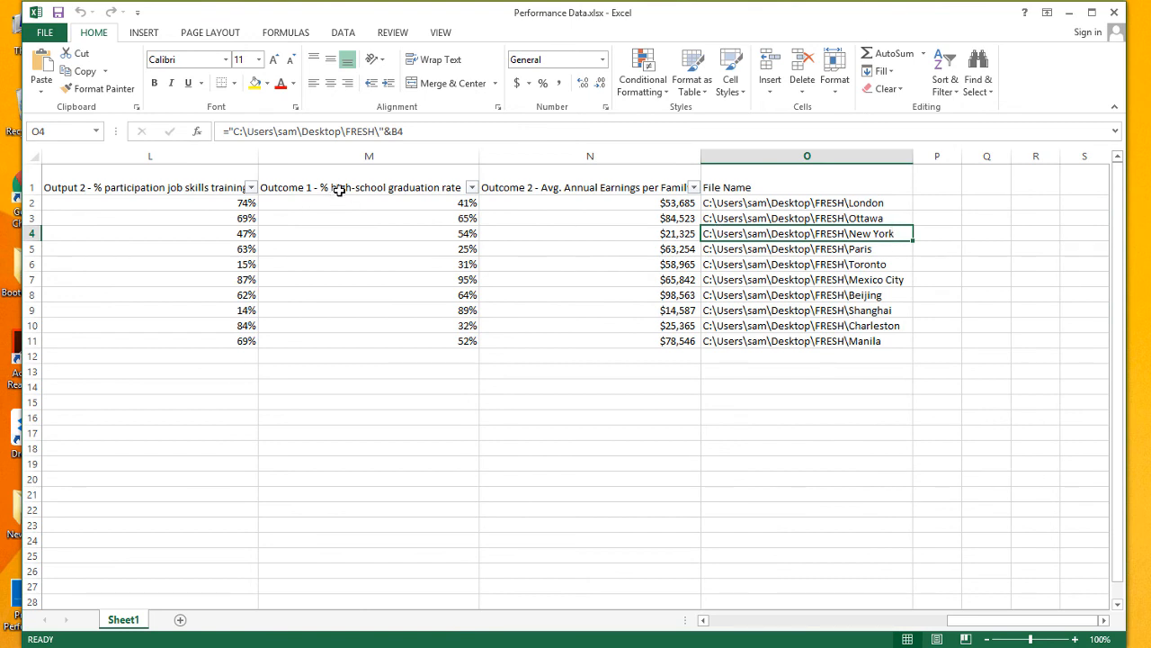
left_click_drag(376, 131, 345, 131)
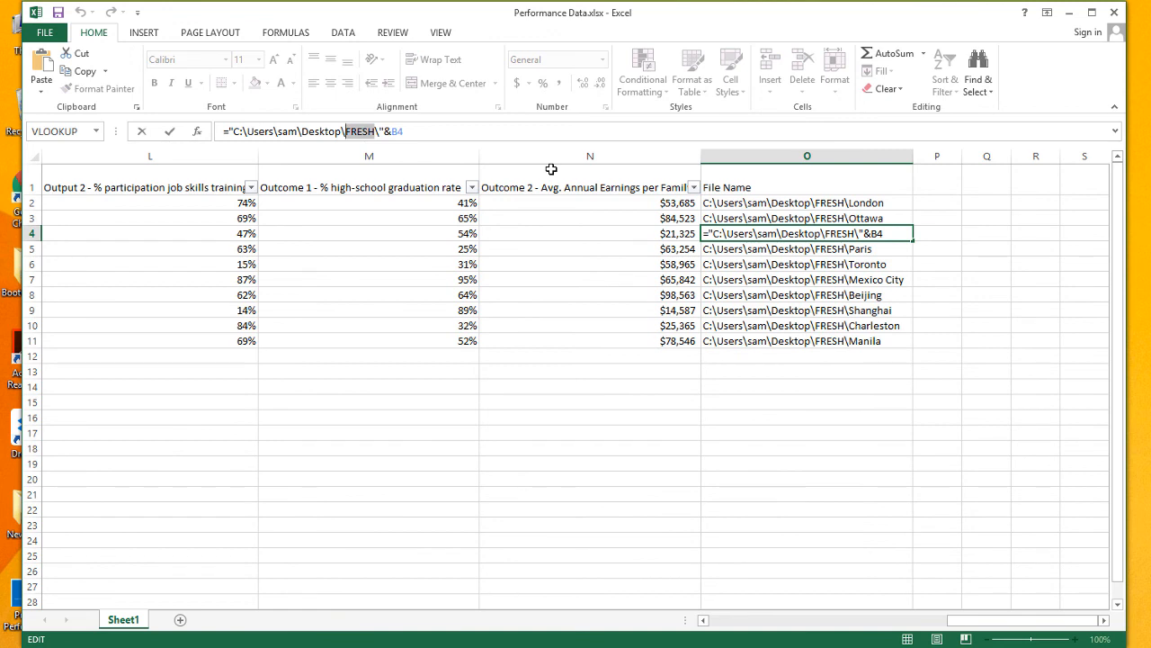
key("BackSpace")
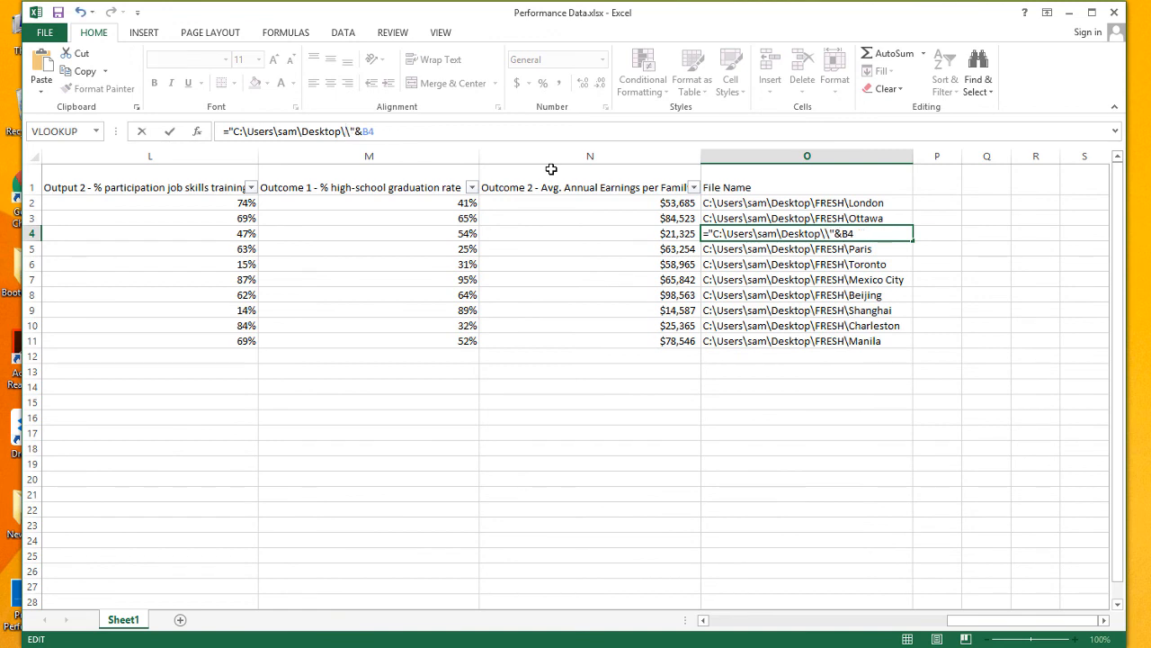
key("BackSpace")
key("Return")
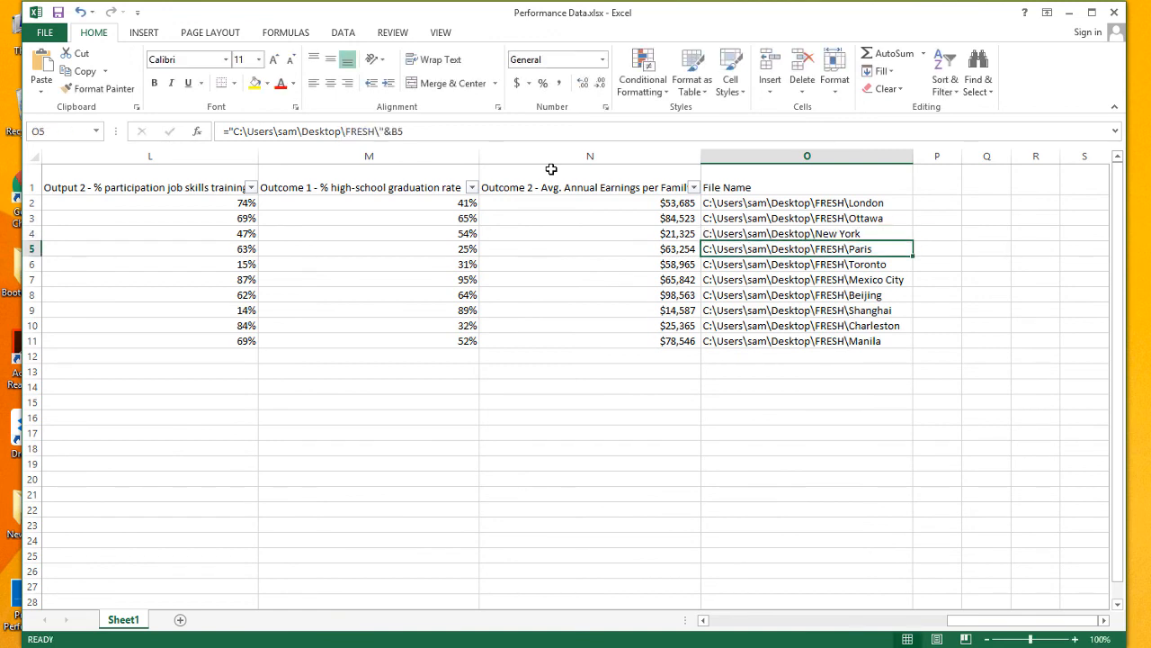
Compare the edited New York path formula with the File Name formulas in the rows down to Beijing.
key("Up")
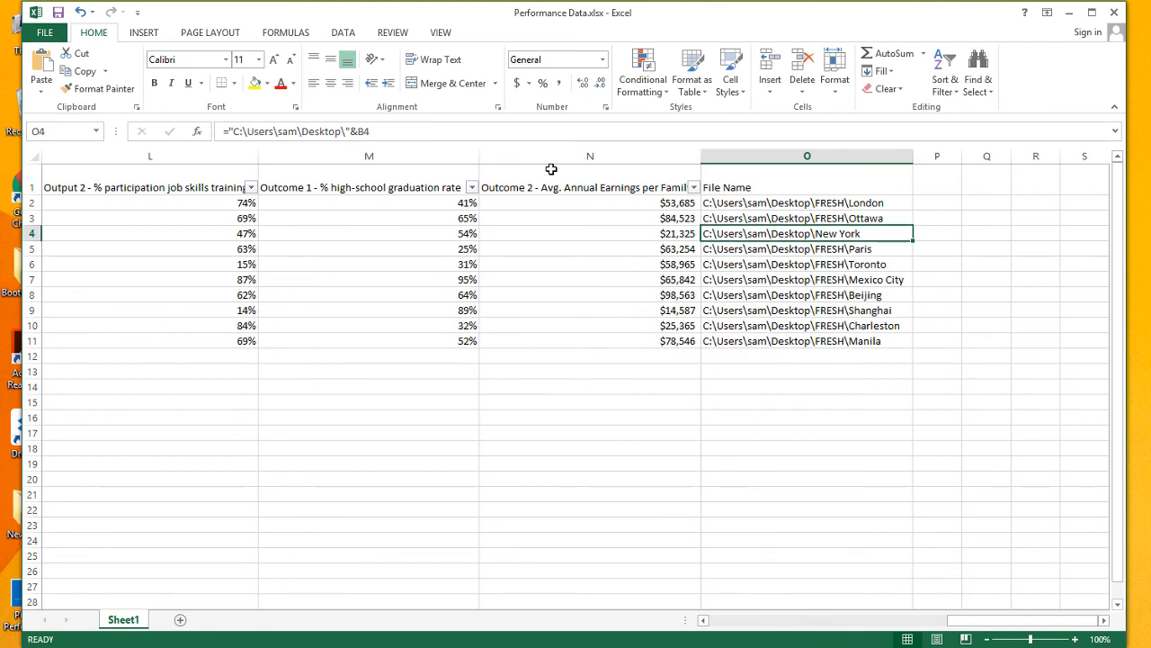
key("Down")
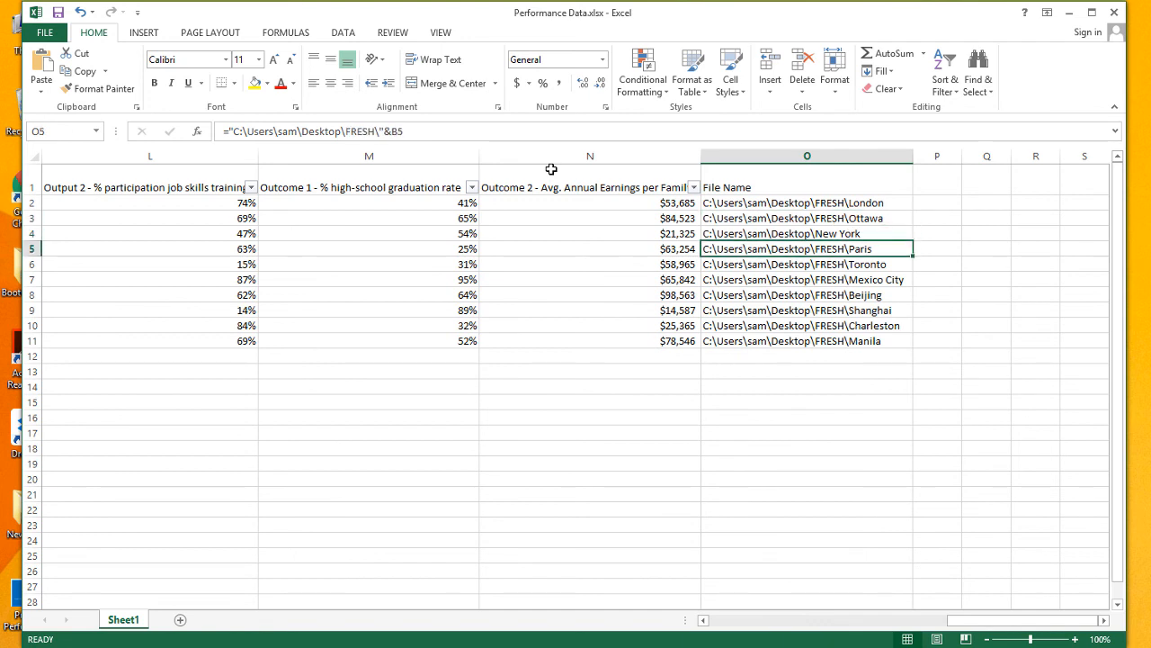
key("Up")
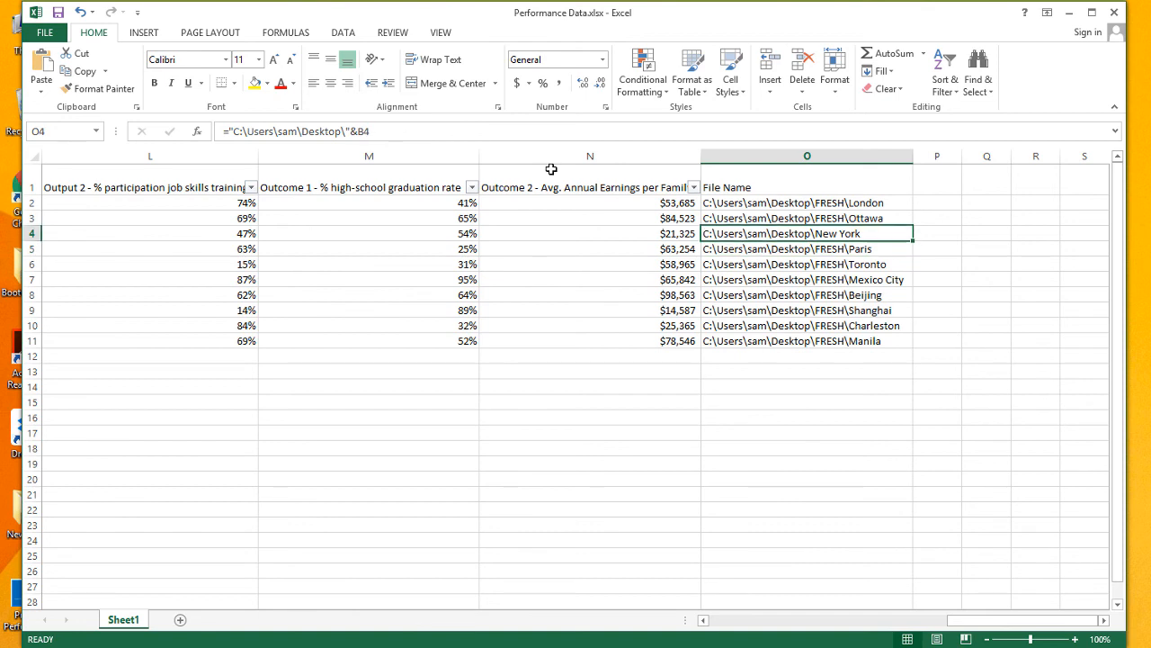
key("Down")
key("Down")
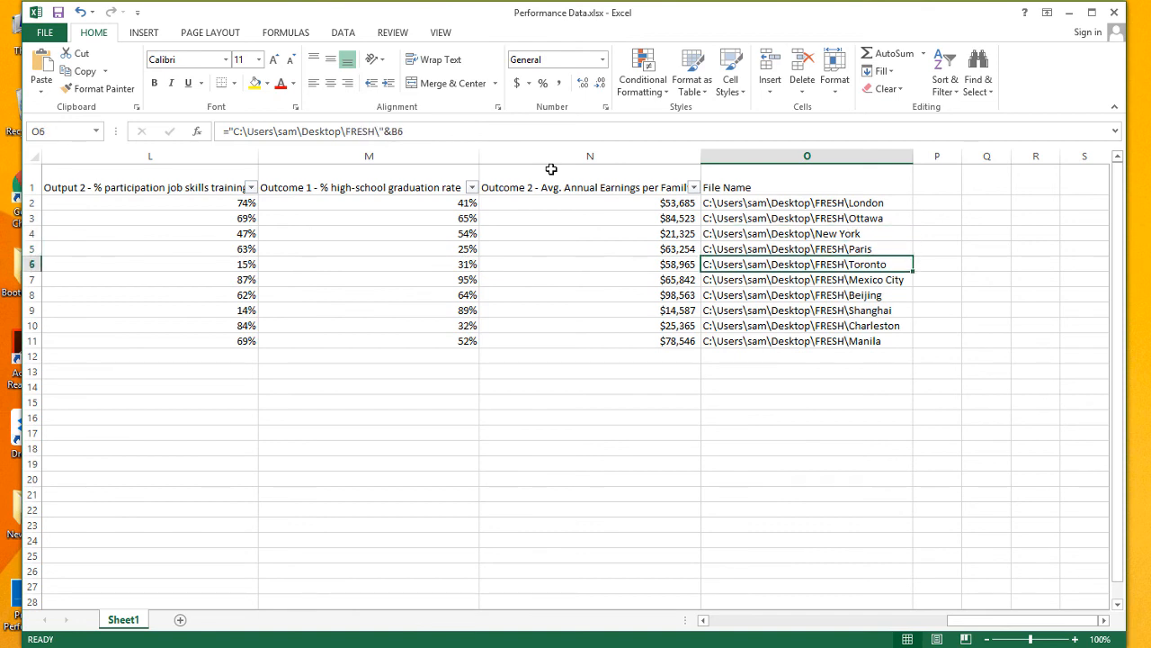
key("Down")
key("Down")
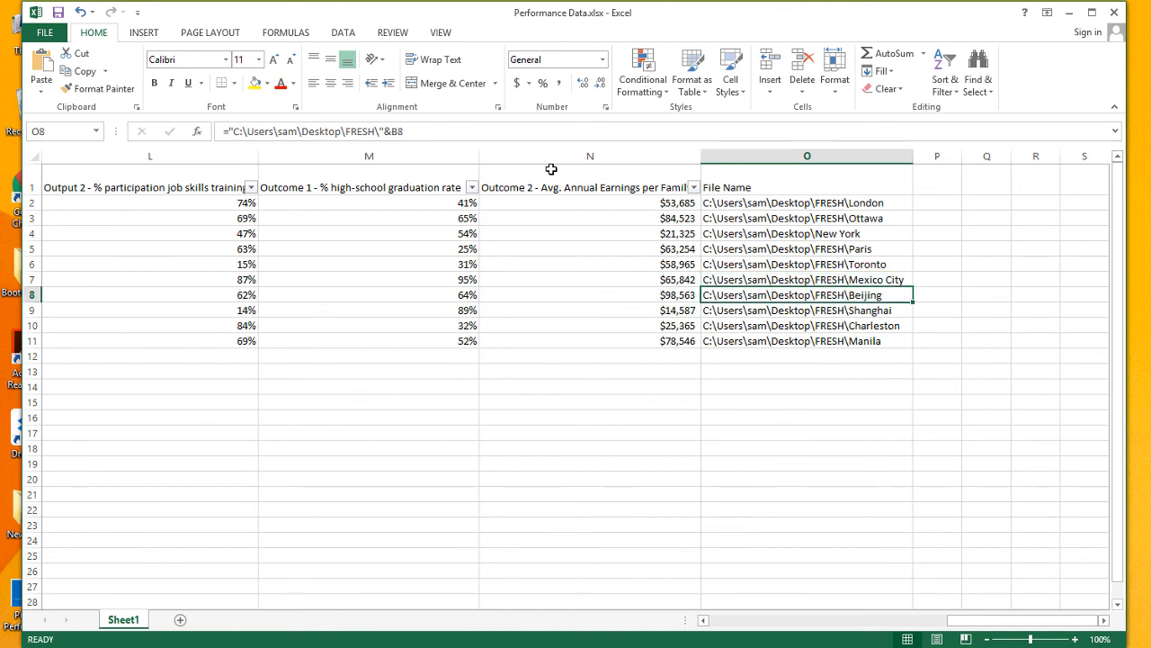